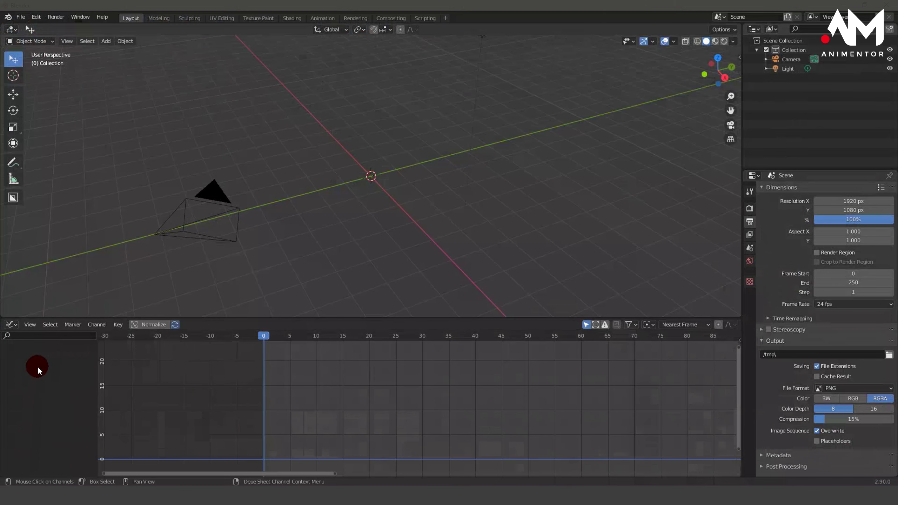
# - Make Blender's lower editor area taller and switch it from the Dope Sheet to the Graph Editor
pyautogui.moveTo(320, 318); pyautogui.dragTo(323, 438)
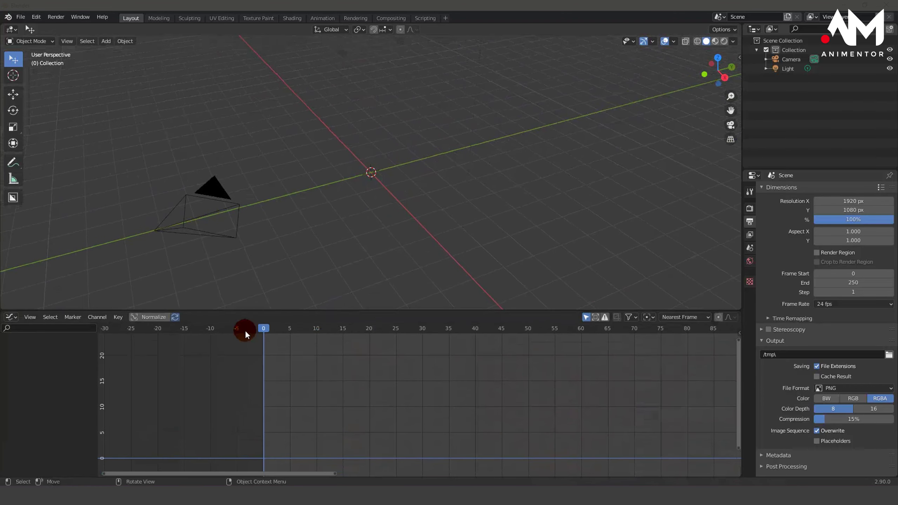
pyautogui.moveTo(323, 437); pyautogui.dragTo(243, 316)
pyautogui.click(17, 319)
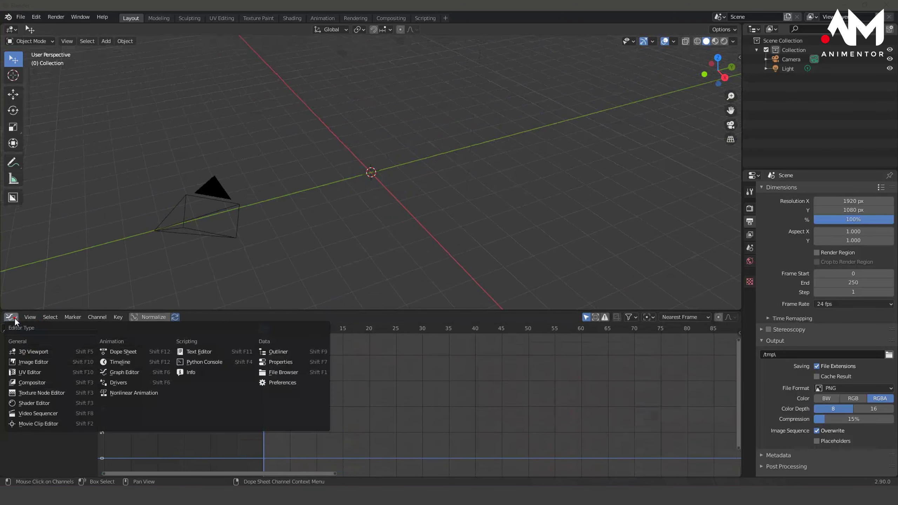
pyautogui.click(122, 372)
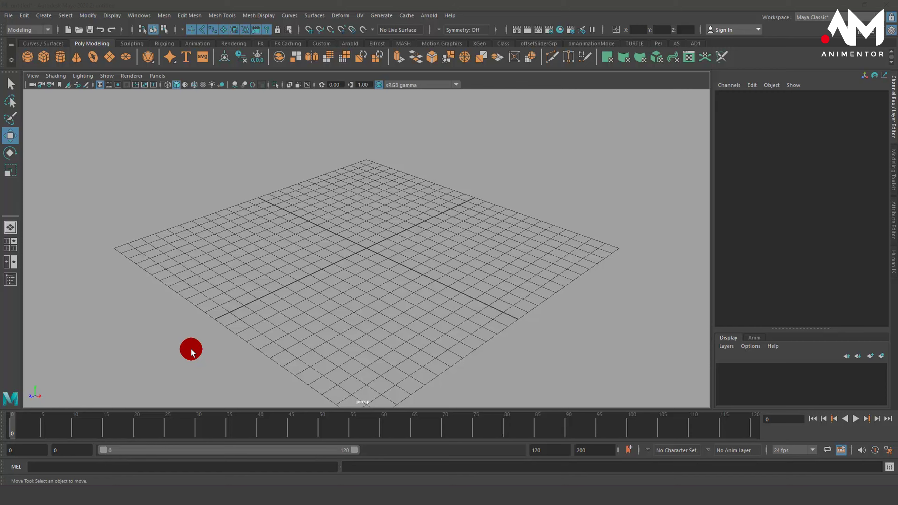
# - Browse the Animation Editors menu, then create polygon cube pCube1 at the origin
pyautogui.click(139, 15)
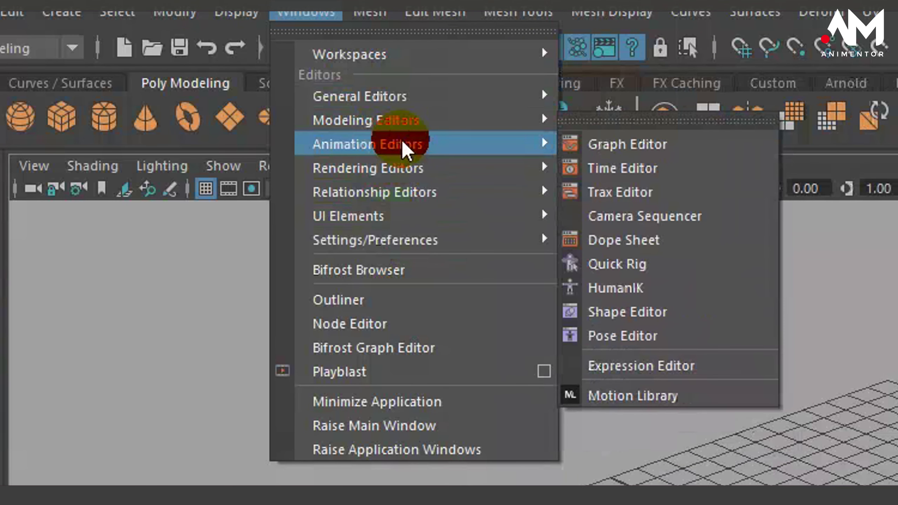
pyautogui.moveTo(368, 144)
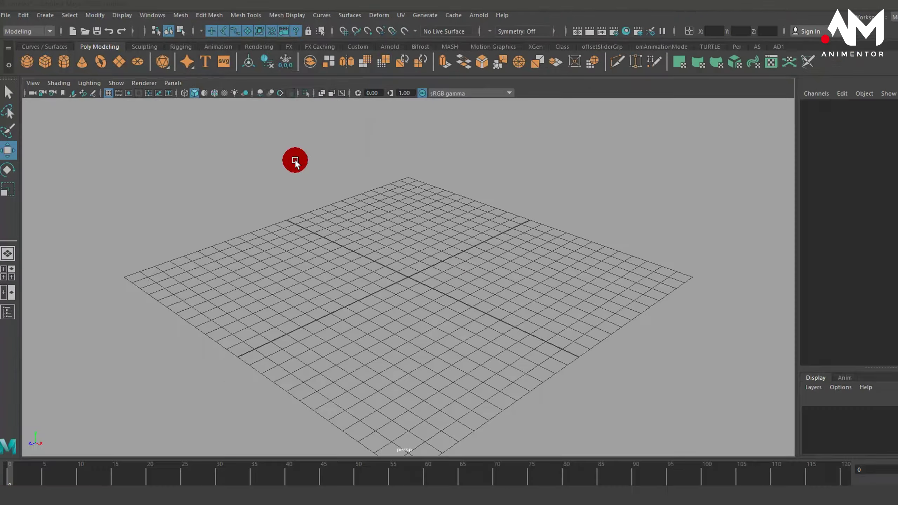
pyautogui.click(45, 61)
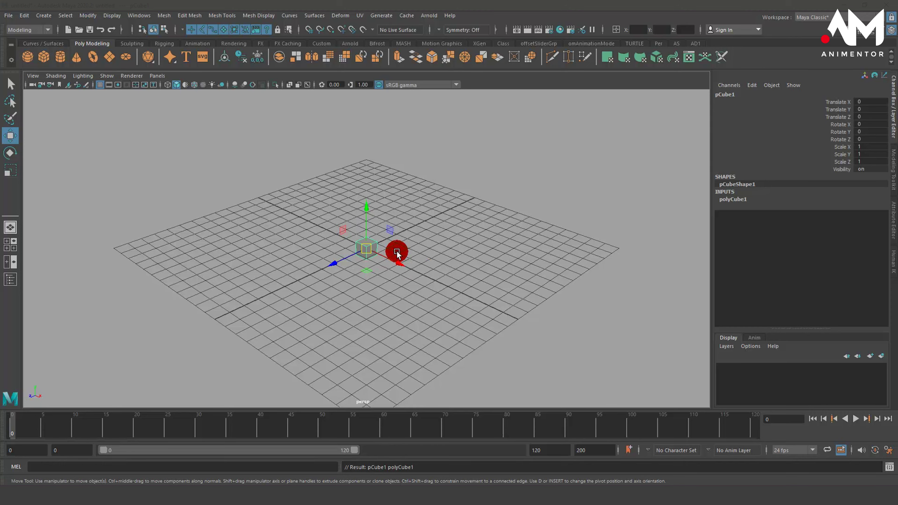
# - Scale the cube to about 3.3, move it left of the grid, and freeze its transforms
pyautogui.press('r')
pyautogui.moveTo(366, 248)
pyautogui.mouseDown()
pyautogui.moveTo(395, 233)
pyautogui.moveTo(409, 298)
pyautogui.moveTo(410, 261)
pyautogui.moveTo(209, 216)
pyautogui.mouseUp()
pyautogui.press('w')
pyautogui.keyDown('alt'); pyautogui.moveTo(318, 283); pyautogui.dragTo(339, 268); pyautogui.keyUp('alt')
pyautogui.click(88, 15)
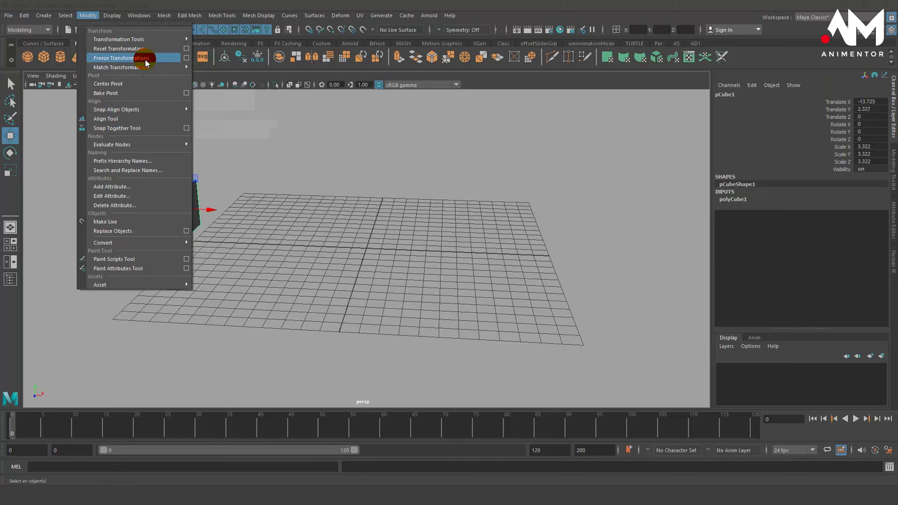
pyautogui.click(145, 58)
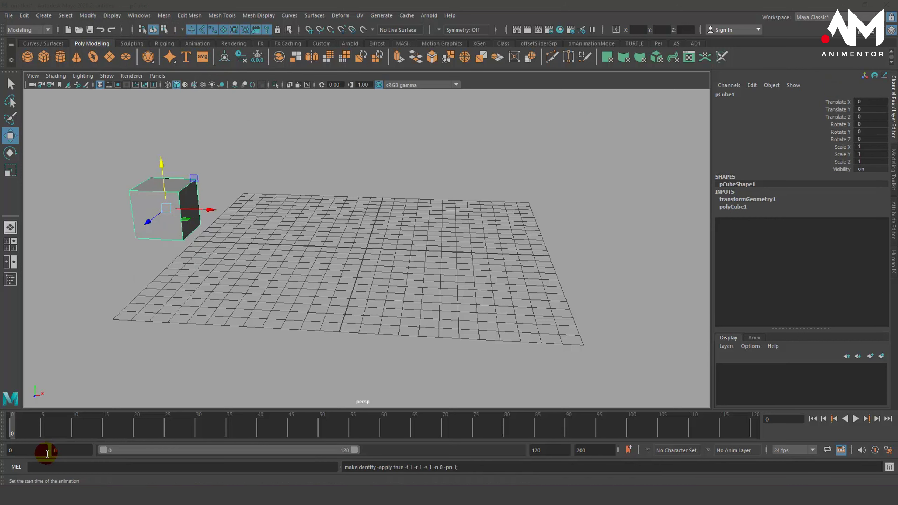
# - Set the playback range start time to frame 0
pyautogui.click(66, 453)
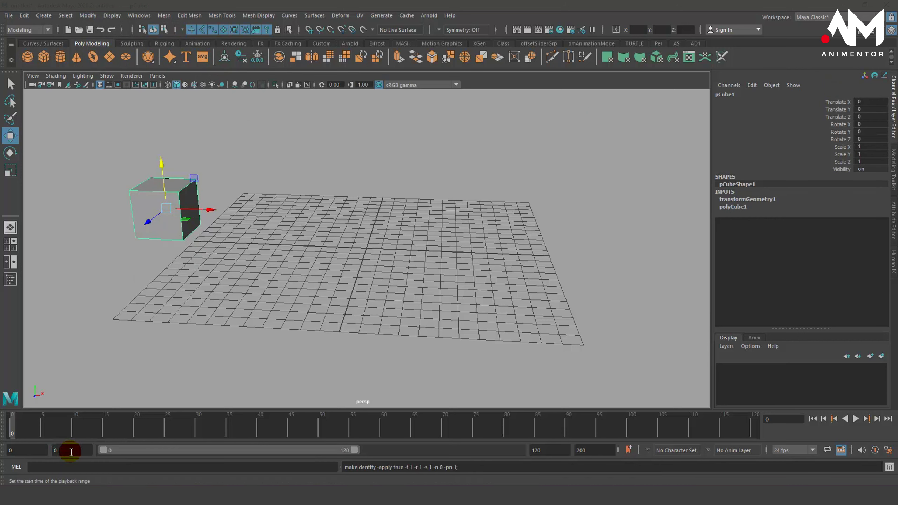
pyautogui.click(71, 450)
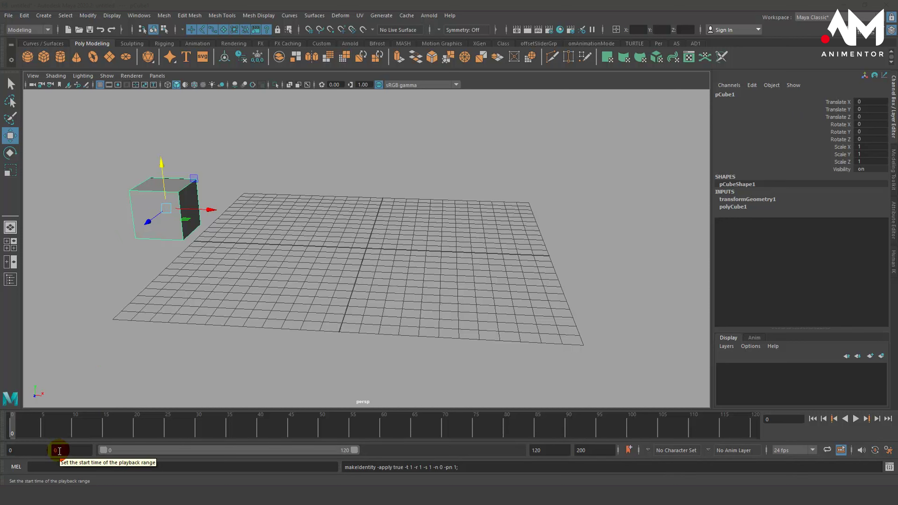
pyautogui.doubleClick(53, 450)
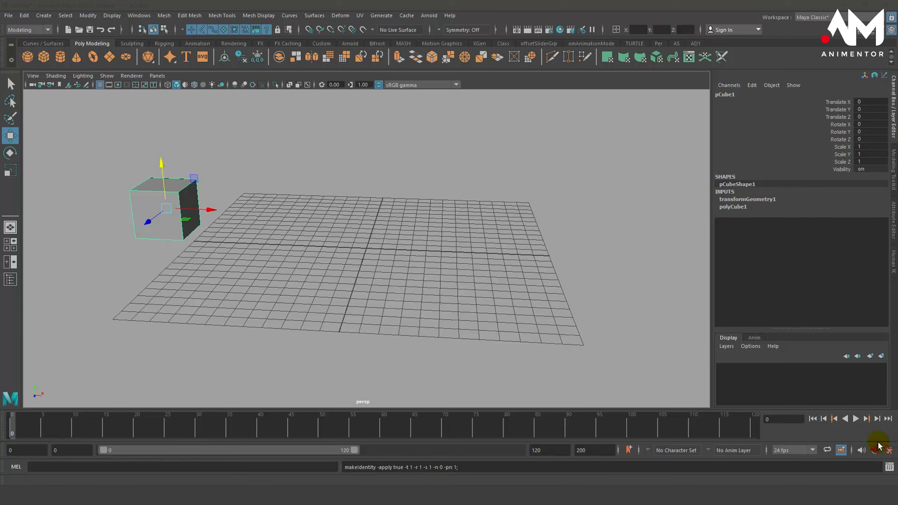
# - Set a translate key on the cube at frame 0
pyautogui.click(371, 276)
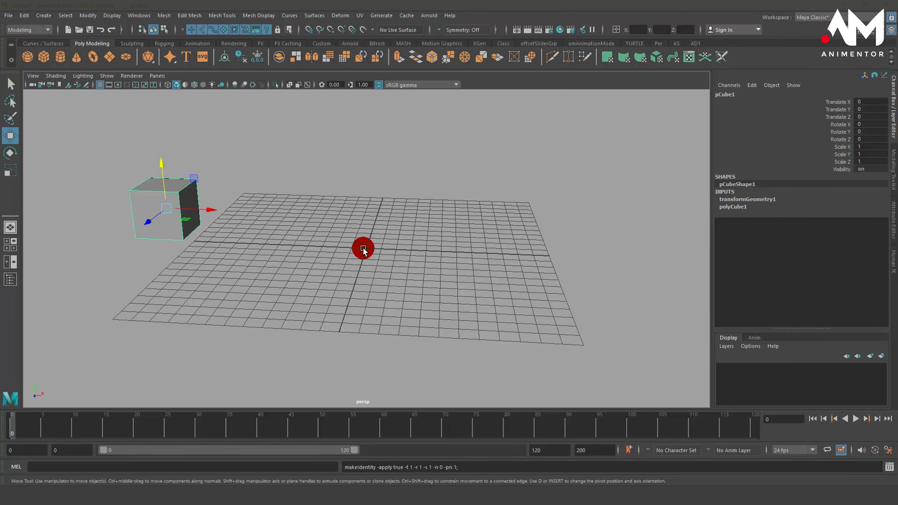
pyautogui.moveTo(371, 277)
pyautogui.keyDown('alt'); pyautogui.mouseDown()
pyautogui.moveTo(307, 269)
pyautogui.moveTo(327, 277)
pyautogui.mouseUp(); pyautogui.keyUp('alt')
pyautogui.click(12, 429)
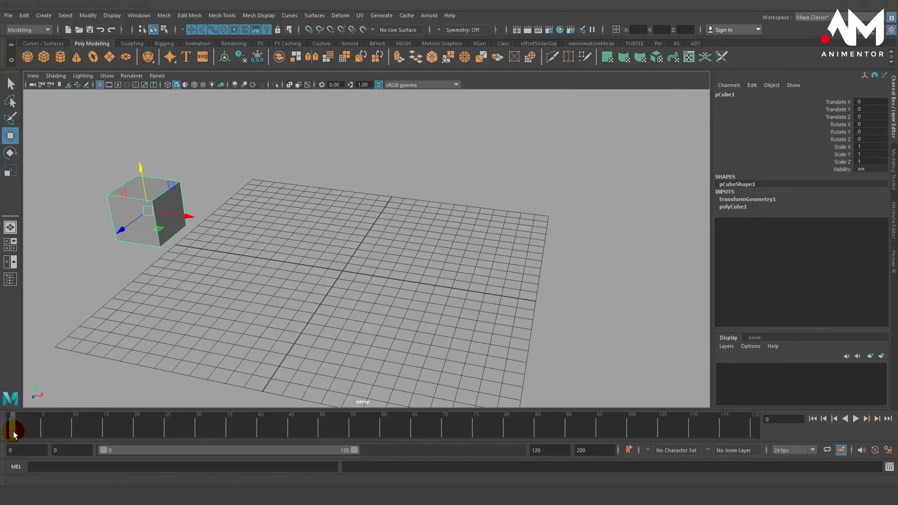
pyautogui.click(467, 234)
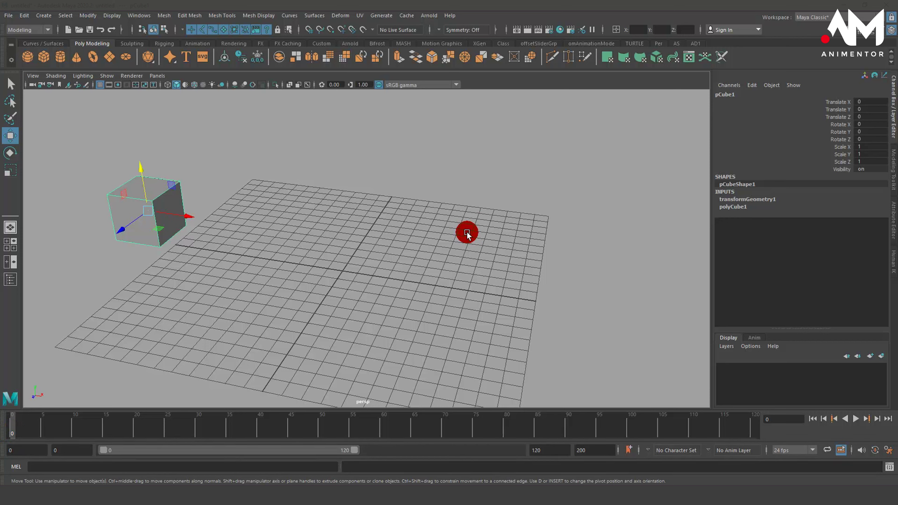
pyautogui.hotkey('shift', 'w')
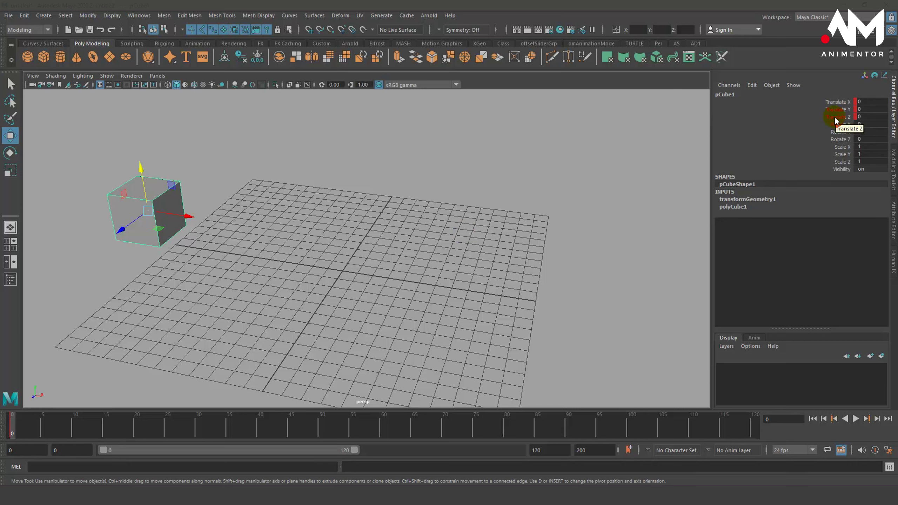
# - At frame 50, slide the cube along X to the grid's right edge and key it
pyautogui.moveTo(56, 411)
pyautogui.mouseDown()
pyautogui.moveTo(14, 425)
pyautogui.moveTo(110, 423)
pyautogui.moveTo(209, 435)
pyautogui.mouseUp()
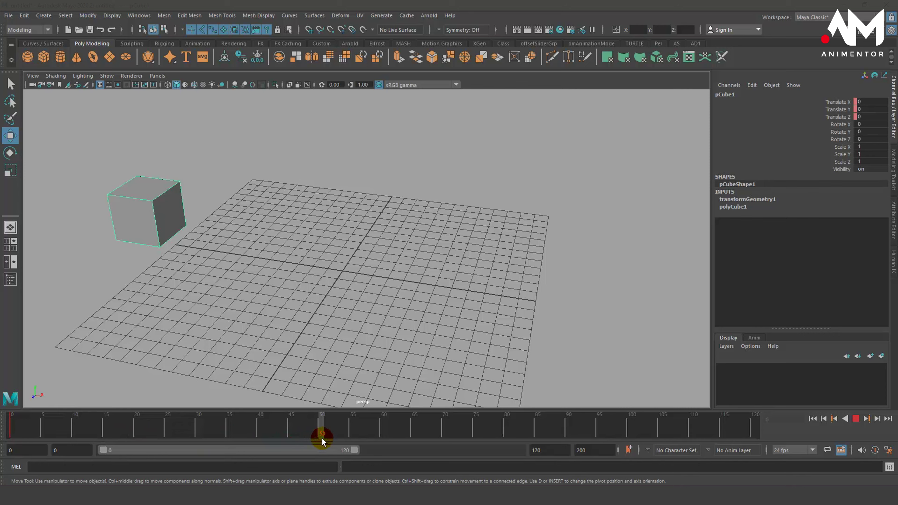
pyautogui.moveTo(322, 441); pyautogui.dragTo(322, 439)
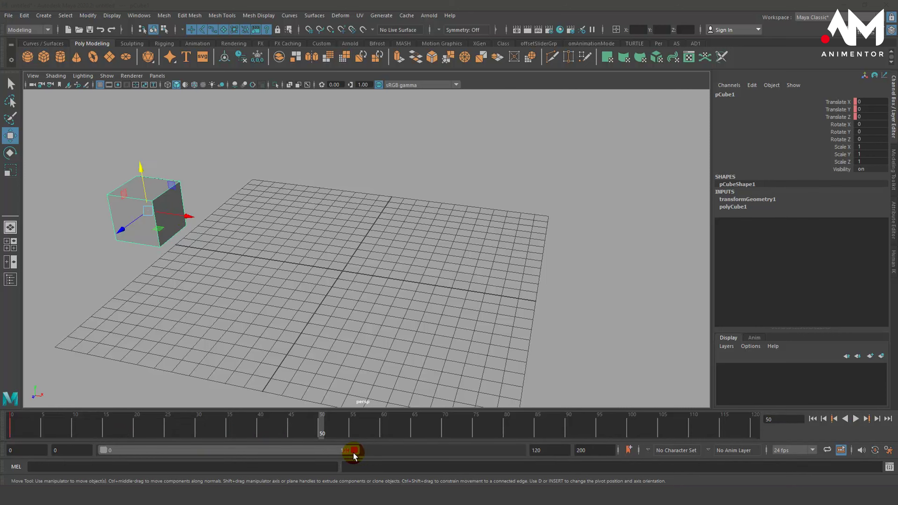
pyautogui.moveTo(187, 216); pyautogui.dragTo(628, 267)
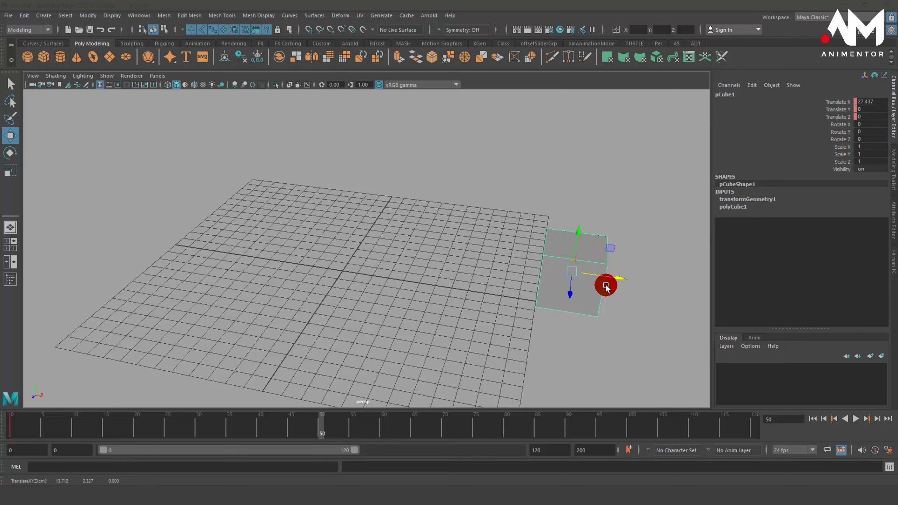
pyautogui.hotkey('shift', 'w')
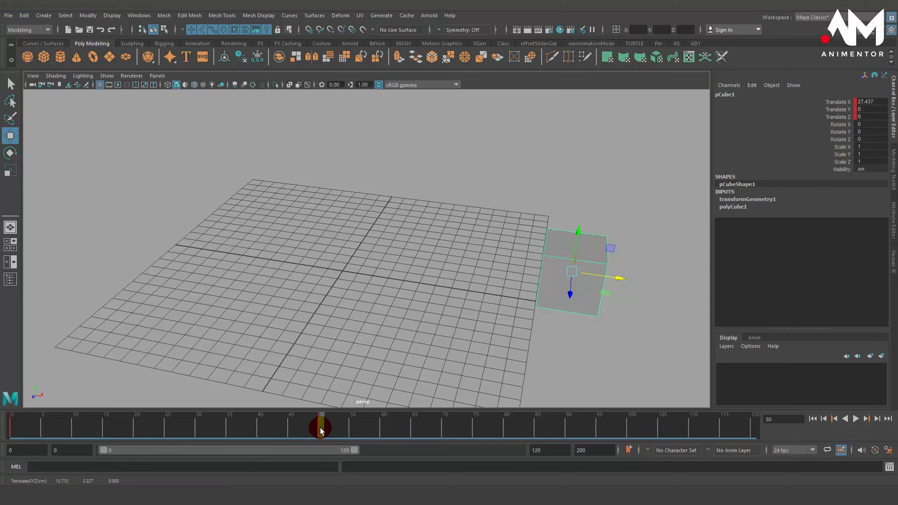
# - Play the animation from frame 0, stop, and return to the range start
pyautogui.moveTo(320, 431); pyautogui.dragTo(12, 431)
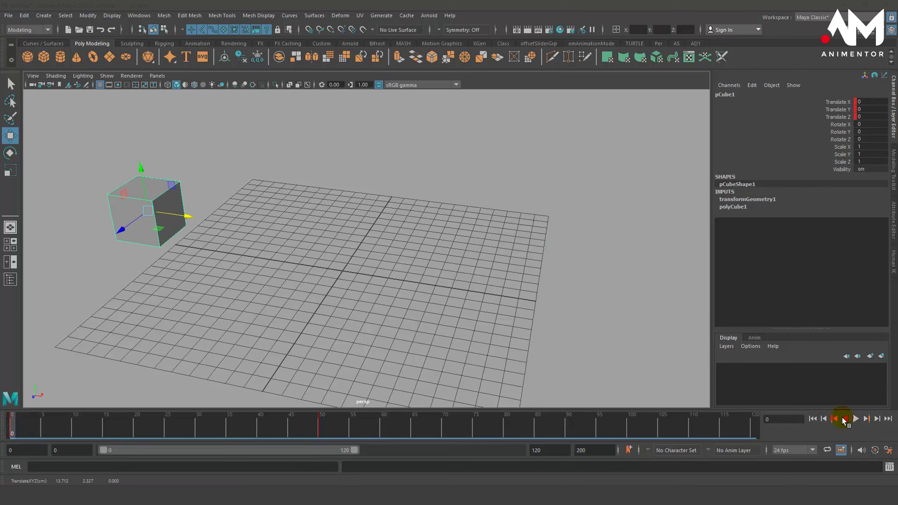
pyautogui.click(856, 419)
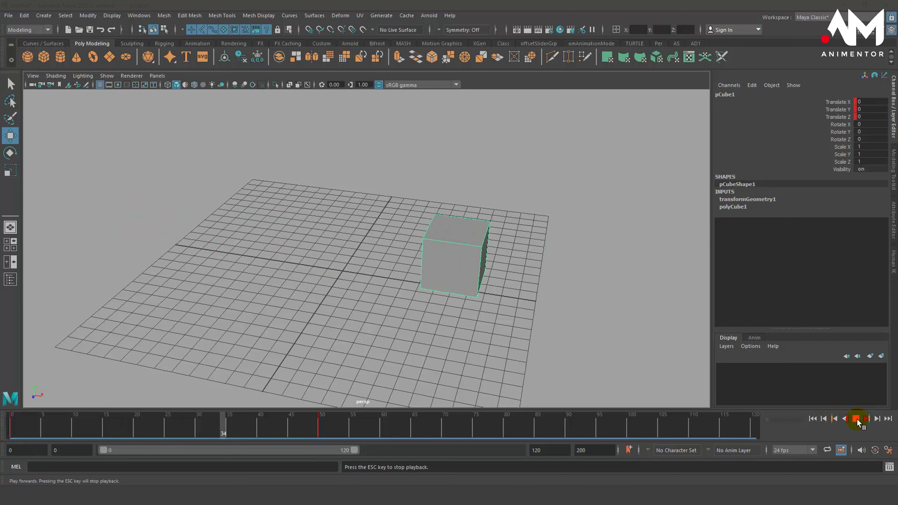
pyautogui.click(857, 419)
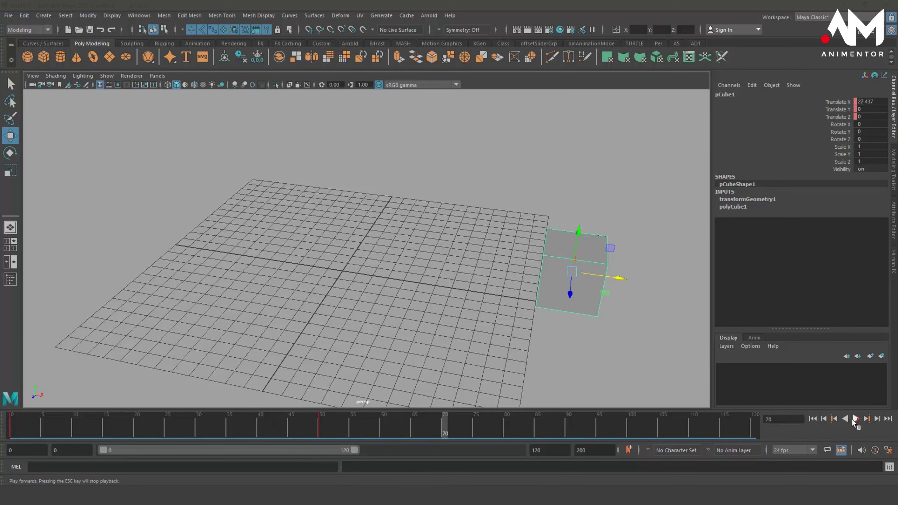
pyautogui.click(813, 420)
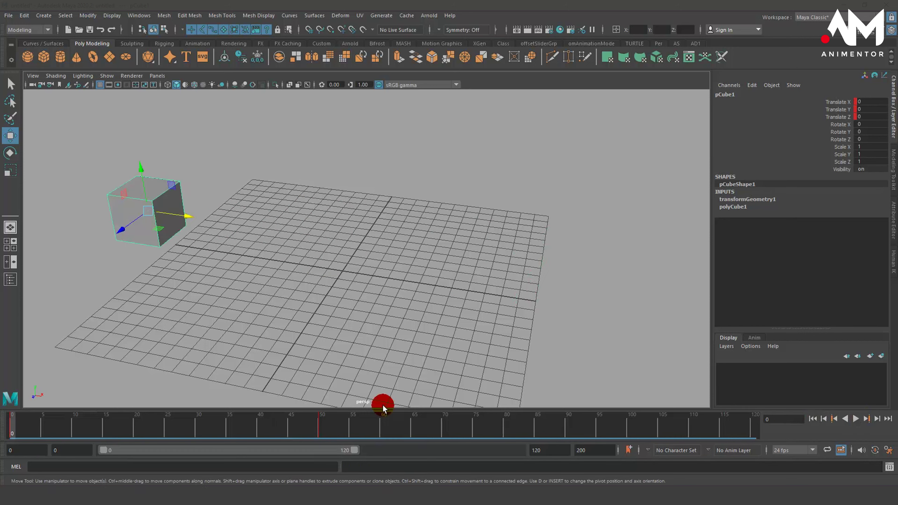
# - Undo the frame-50 and frame-0 translate keys so pCube1 is unkeyed with translate 0
pyautogui.click(12, 429)
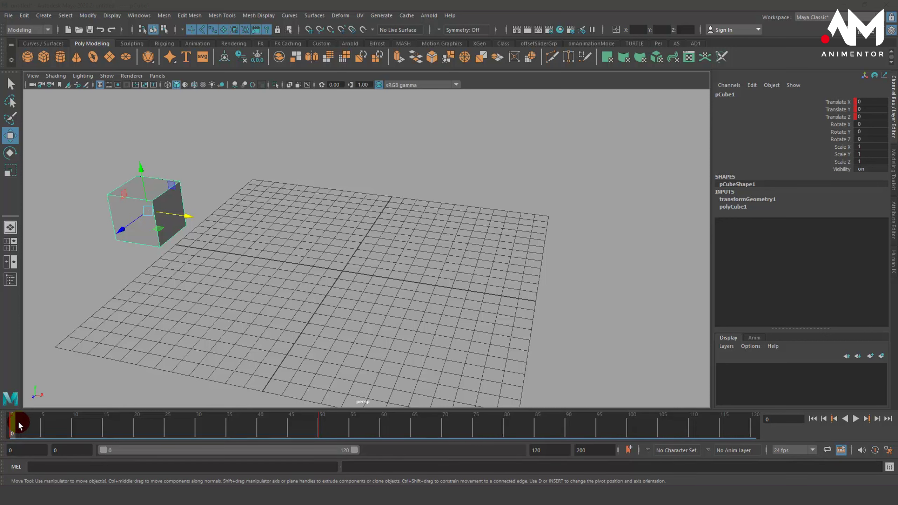
pyautogui.click(839, 117)
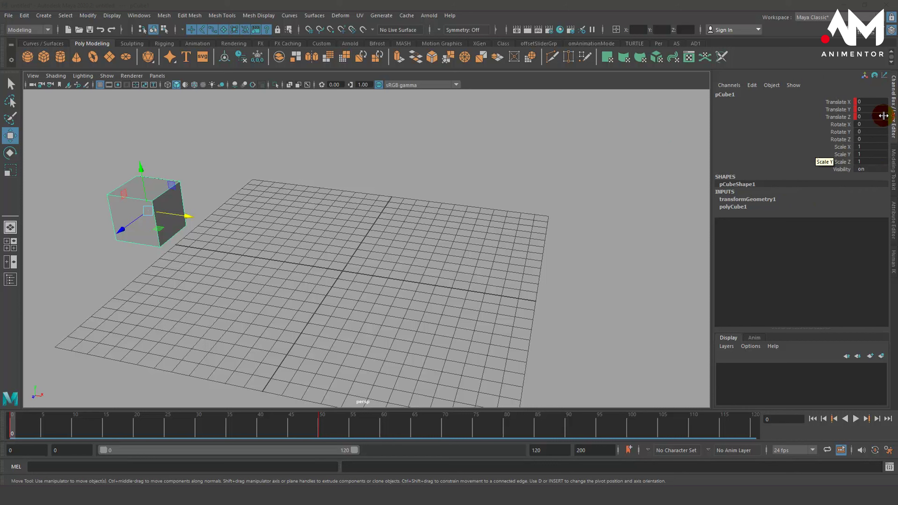
pyautogui.click(863, 103)
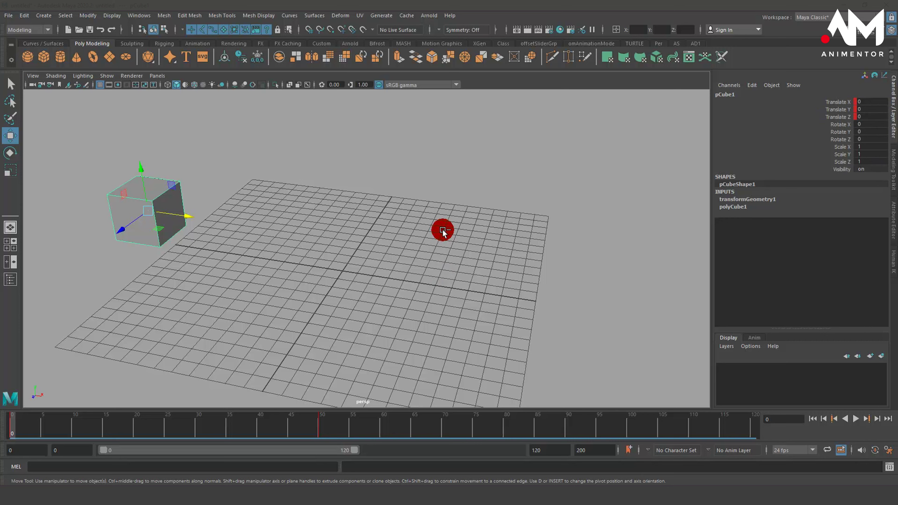
pyautogui.press('.')
pyautogui.hotkey('ctrl', 'z')
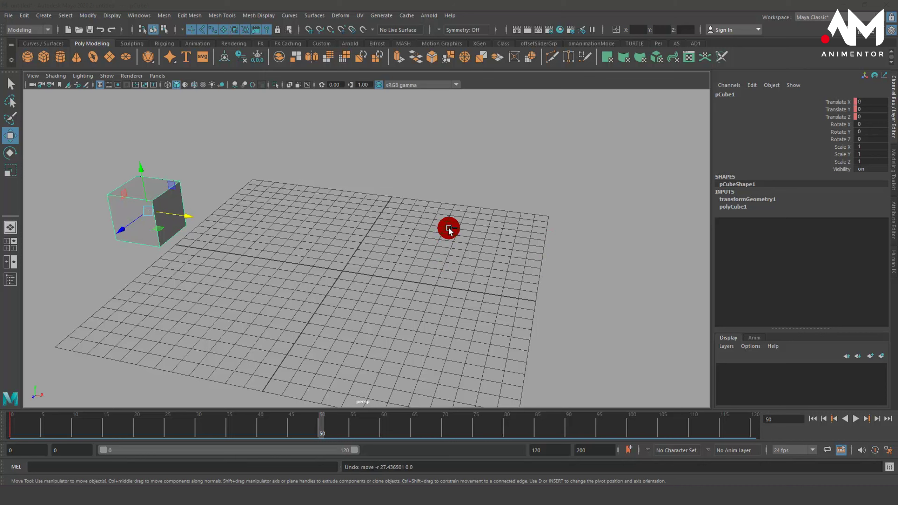
pyautogui.hotkey('ctrl', 'z')
pyautogui.hotkey('ctrl', 'z')
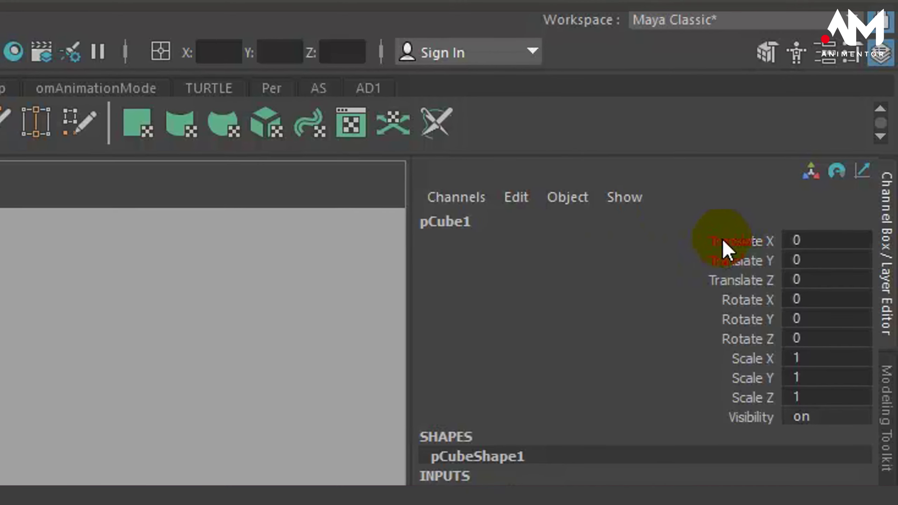
# - Select pCube1's Translate X channel to show its curve rising from 0 to about 28
pyautogui.click(822, 112)
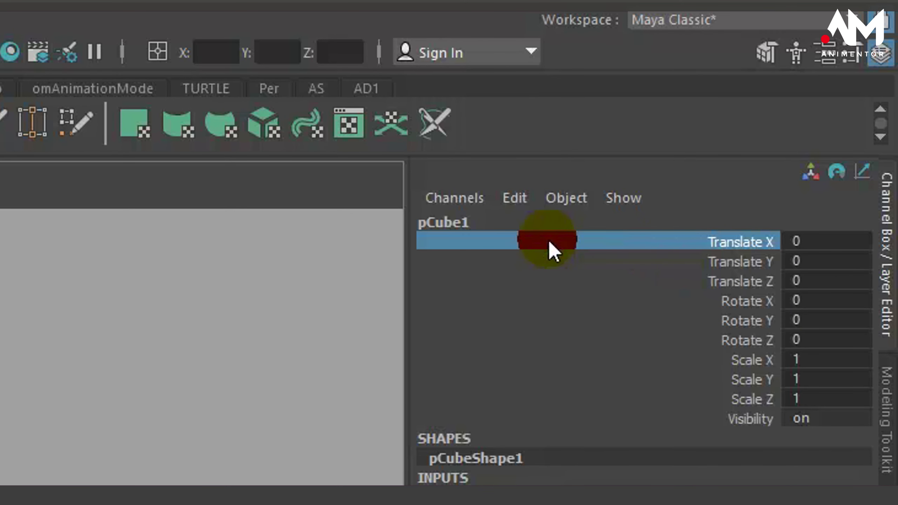
pyautogui.click(715, 243)
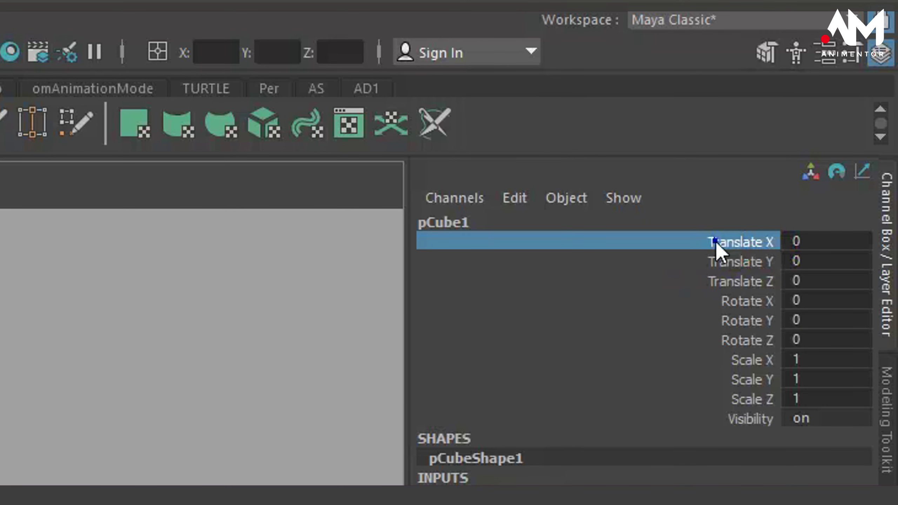
pyautogui.moveTo(716, 243); pyautogui.dragTo(708, 297, button='right')
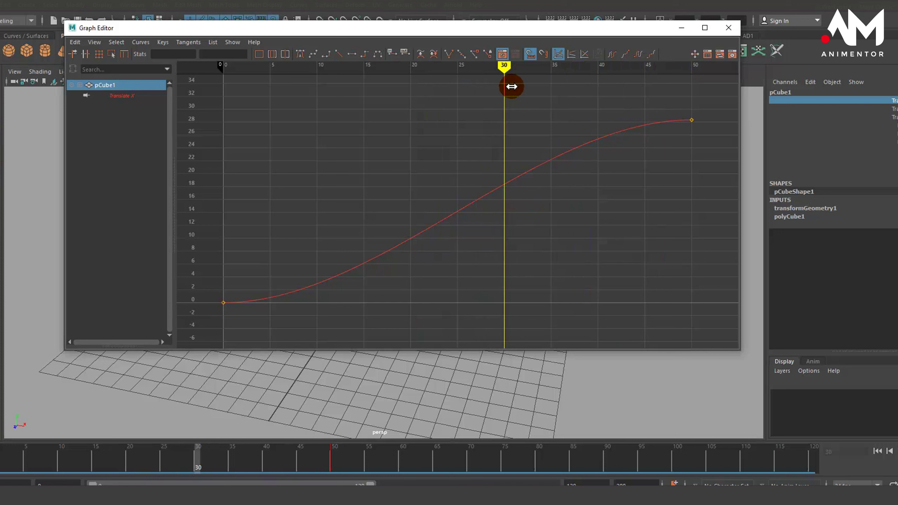
# - Scrub the cube's motion back and forth, leaving current time at frame 39
pyautogui.moveTo(509, 86)
pyautogui.mouseDown()
pyautogui.moveTo(681, 86)
pyautogui.moveTo(373, 94)
pyautogui.moveTo(691, 100)
pyautogui.moveTo(354, 99)
pyautogui.moveTo(587, 99)
pyautogui.moveTo(692, 110)
pyautogui.moveTo(359, 104)
pyautogui.moveTo(699, 113)
pyautogui.mouseUp()
pyautogui.moveTo(342, 466)
pyautogui.mouseDown()
pyautogui.moveTo(76, 465)
pyautogui.moveTo(334, 471)
pyautogui.moveTo(327, 466)
pyautogui.mouseUp()
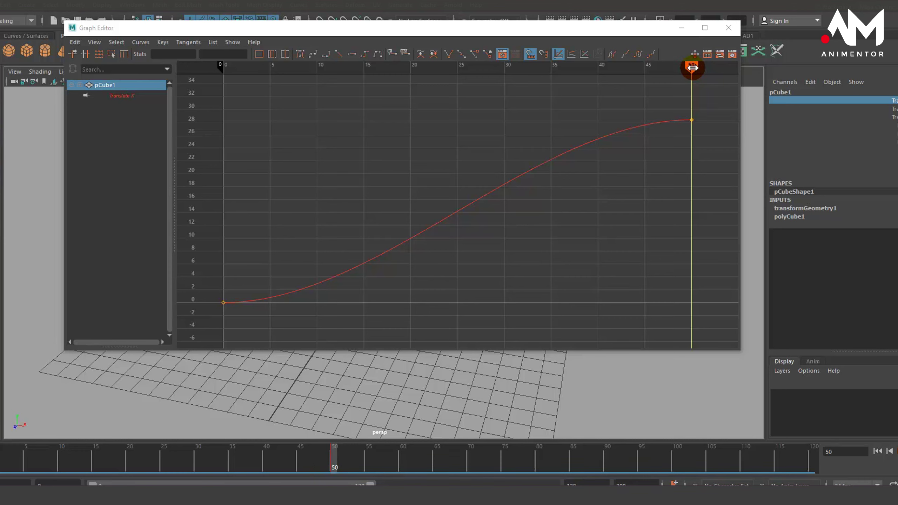
pyautogui.moveTo(684, 68)
pyautogui.mouseDown()
pyautogui.moveTo(599, 71)
pyautogui.moveTo(695, 81)
pyautogui.moveTo(599, 78)
pyautogui.moveTo(682, 81)
pyautogui.moveTo(616, 80)
pyautogui.moveTo(589, 91)
pyautogui.mouseUp()
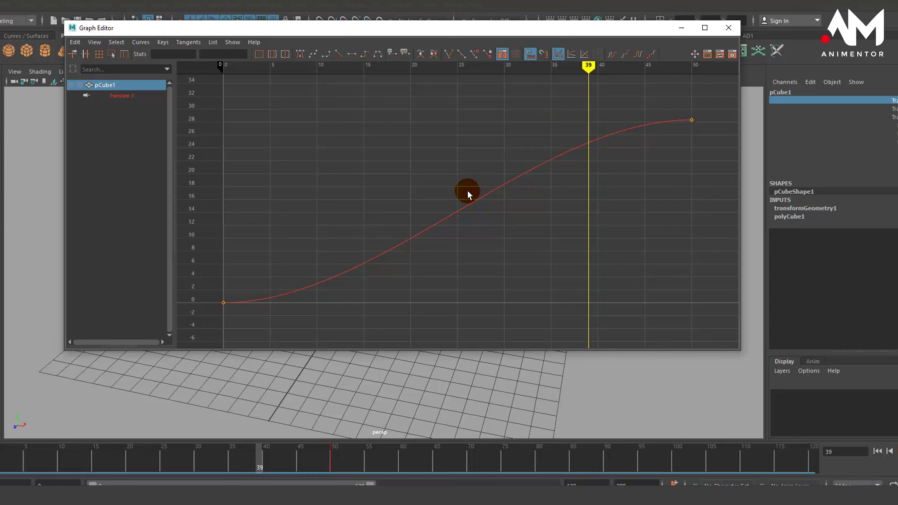
pyautogui.moveTo(467, 194)
pyautogui.keyDown('alt'); pyautogui.mouseDown(button='right')
pyautogui.moveTo(411, 210)
pyautogui.moveTo(465, 202)
pyautogui.moveTo(451, 211)
pyautogui.mouseUp(button='right'); pyautogui.keyUp('alt')
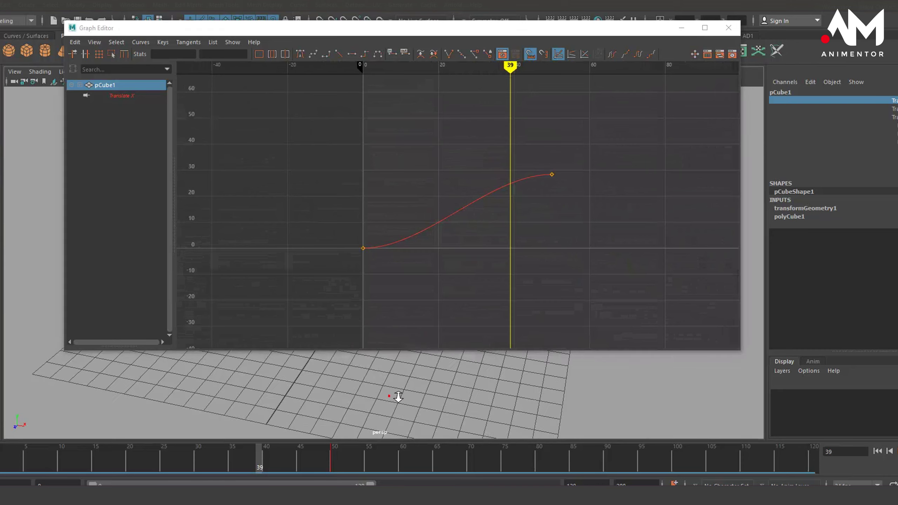
pyautogui.moveTo(398, 397)
pyautogui.keyDown('alt'); pyautogui.mouseDown(button='right')
pyautogui.moveTo(619, 355)
pyautogui.moveTo(370, 388)
pyautogui.mouseUp(button='right'); pyautogui.keyUp('alt')
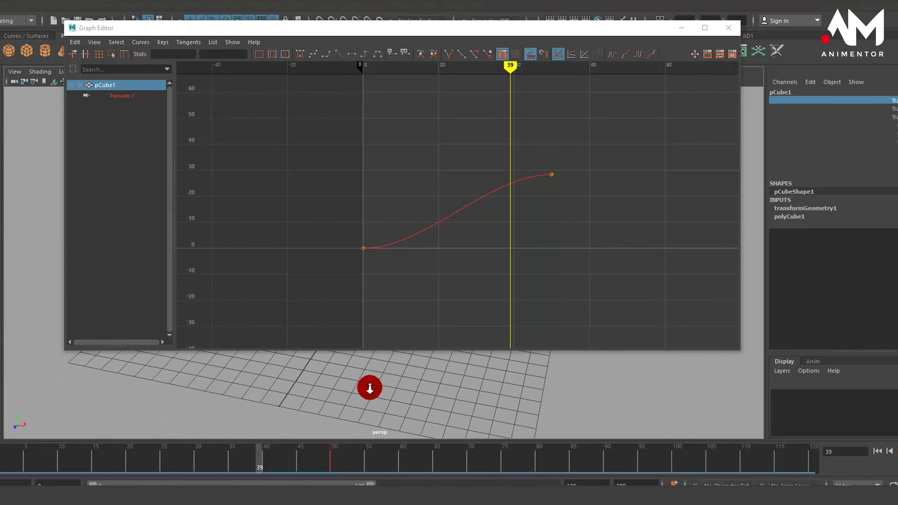
pyautogui.moveTo(407, 251)
pyautogui.keyDown('alt'); pyautogui.mouseDown(button='right')
pyautogui.moveTo(447, 251)
pyautogui.moveTo(395, 264)
pyautogui.mouseUp(button='right'); pyautogui.keyUp('alt')
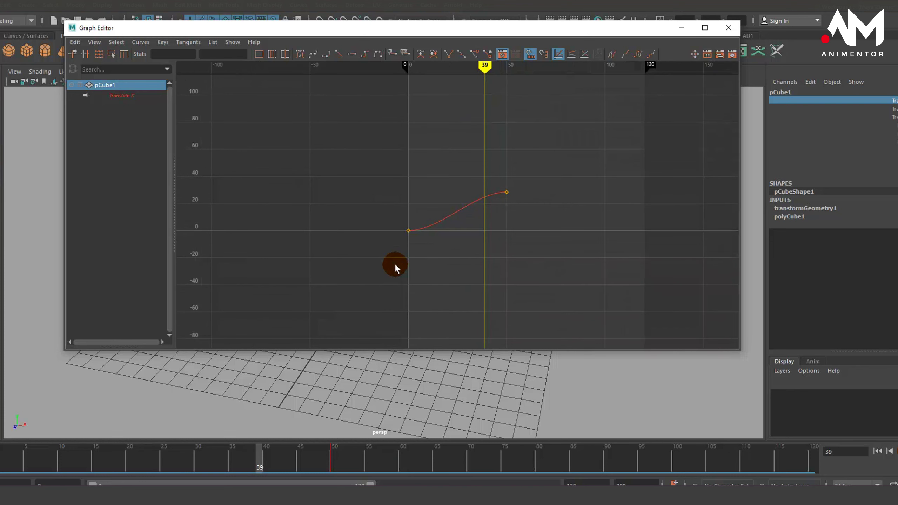
pyautogui.press('f')
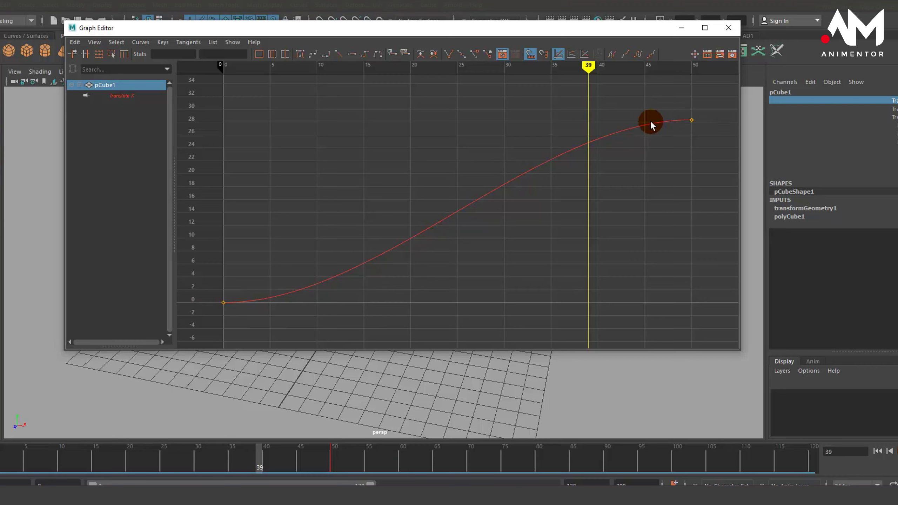
pyautogui.click(82, 418)
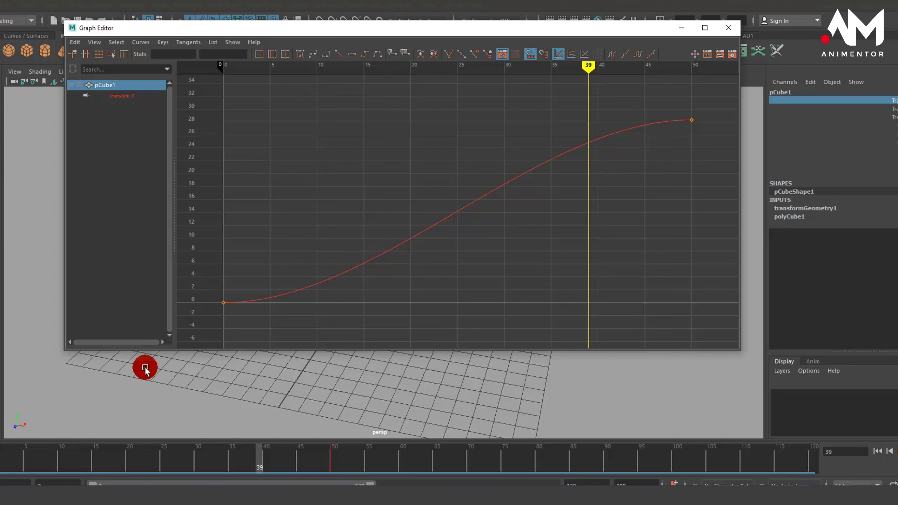
pyautogui.keyDown('alt'); pyautogui.moveTo(144, 365); pyautogui.dragTo(104, 393); pyautogui.keyUp('alt')
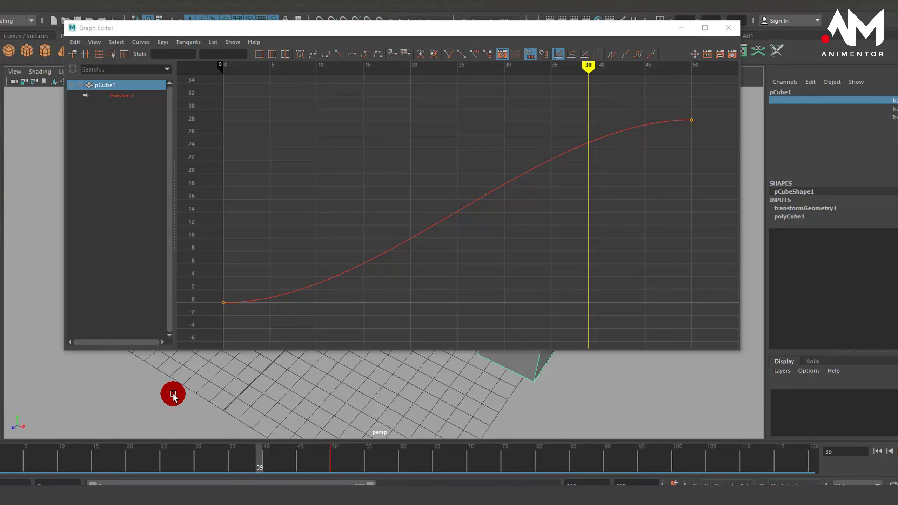
pyautogui.keyDown('alt'); pyautogui.moveTo(174, 398); pyautogui.dragTo(148, 389); pyautogui.keyUp('alt')
pyautogui.scroll(-3, 467, 245)
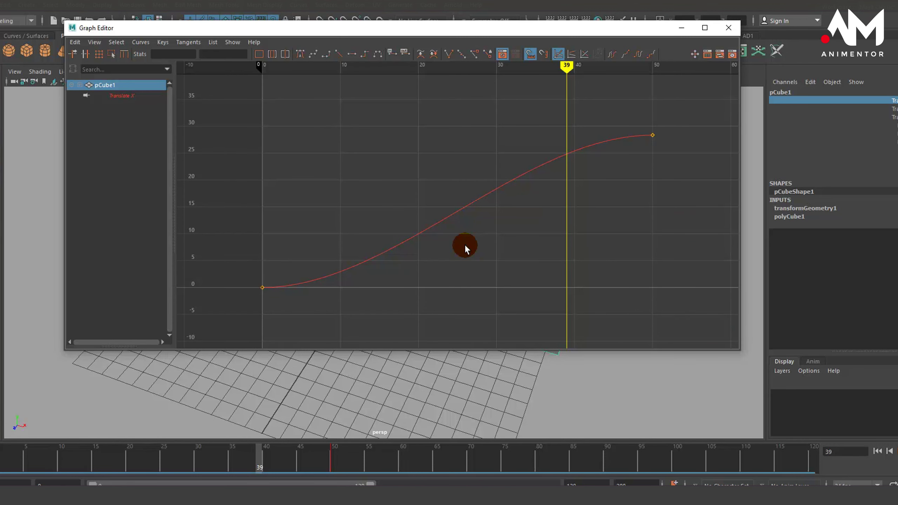
pyautogui.moveTo(453, 379)
pyautogui.keyDown('alt'); pyautogui.mouseDown()
pyautogui.moveTo(440, 363)
pyautogui.moveTo(434, 392)
pyautogui.moveTo(445, 395)
pyautogui.moveTo(417, 396)
pyautogui.mouseUp(); pyautogui.keyUp('alt')
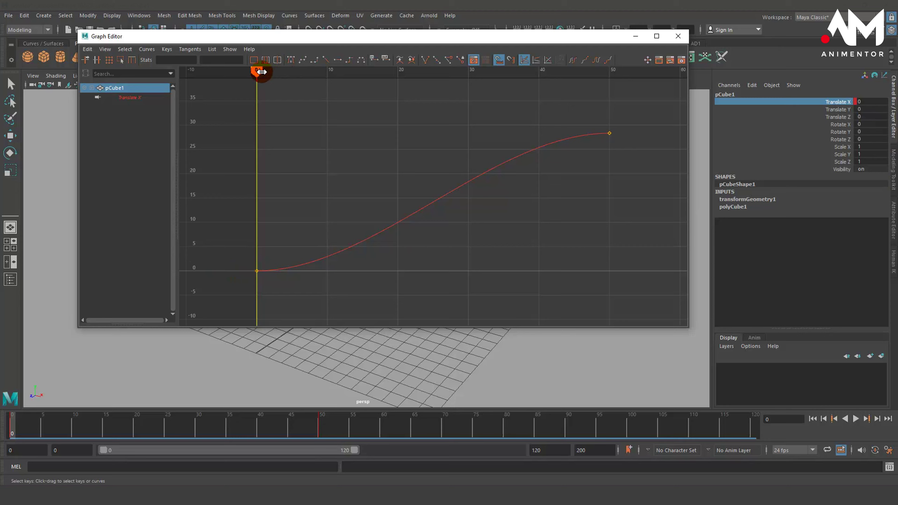
# - Move current time to frame 50 and select the final key, reading 28.344
pyautogui.moveTo(256, 72)
pyautogui.mouseDown()
pyautogui.moveTo(637, 104)
pyautogui.moveTo(609, 105)
pyautogui.mouseUp()
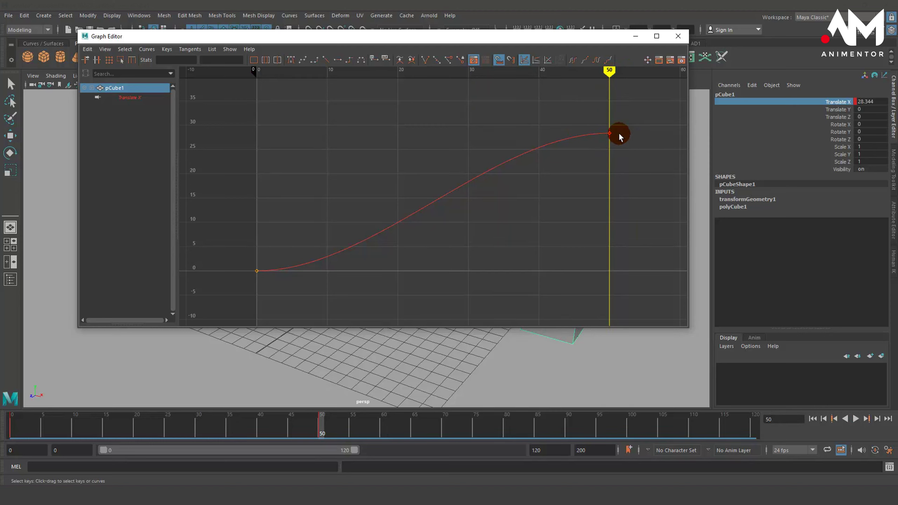
pyautogui.click(605, 133)
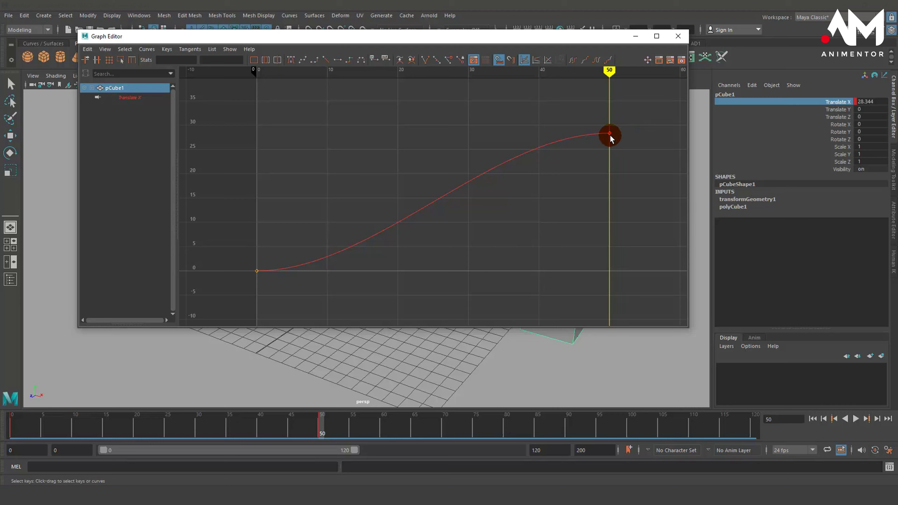
pyautogui.click(610, 135)
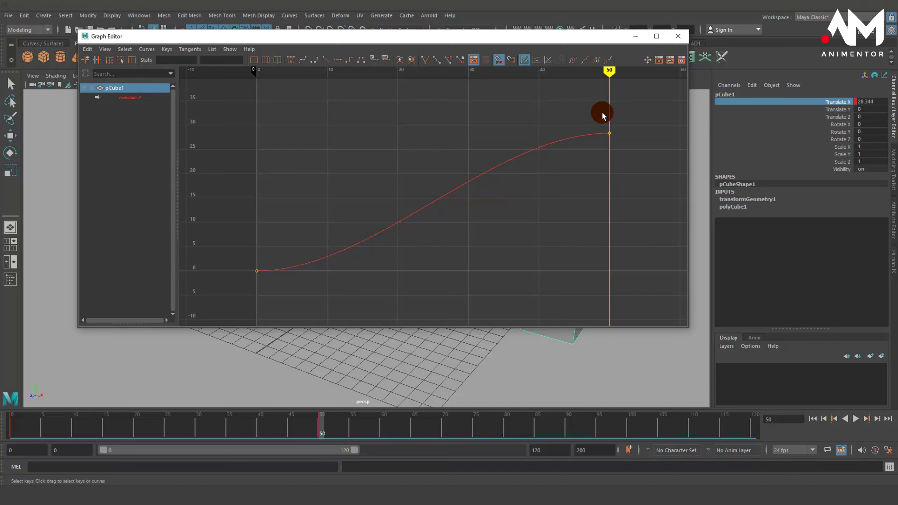
# - Select the frame-50 key on the Translate X curve
pyautogui.click(609, 134)
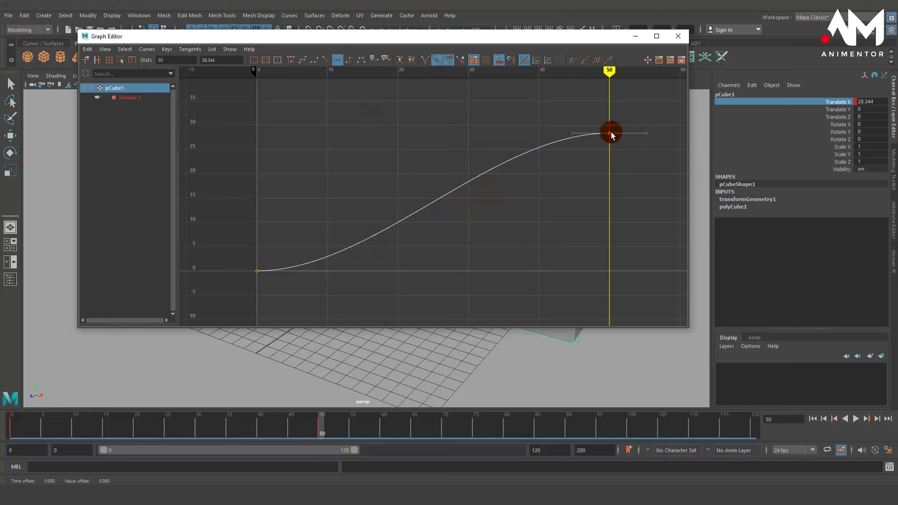
pyautogui.moveTo(596, 118); pyautogui.dragTo(616, 142)
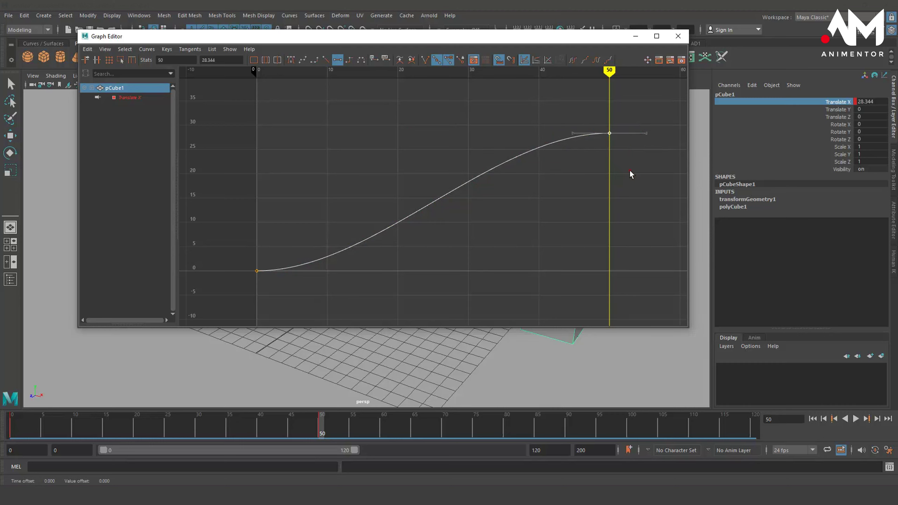
pyautogui.click(619, 146)
pyautogui.click(610, 134)
# - Play the animation from frame 0, stopping at frame 50, then scrub to frame 48
pyautogui.click(18, 428)
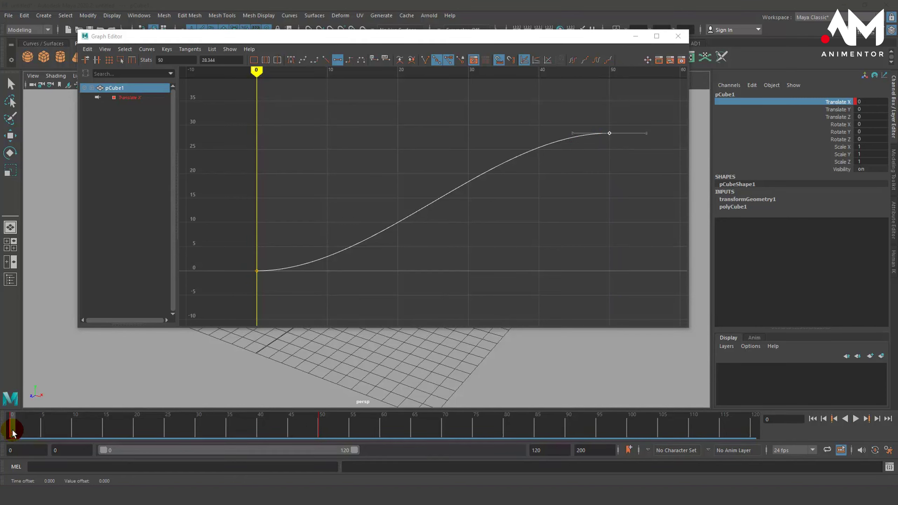
pyautogui.hotkey('alt', 'v')
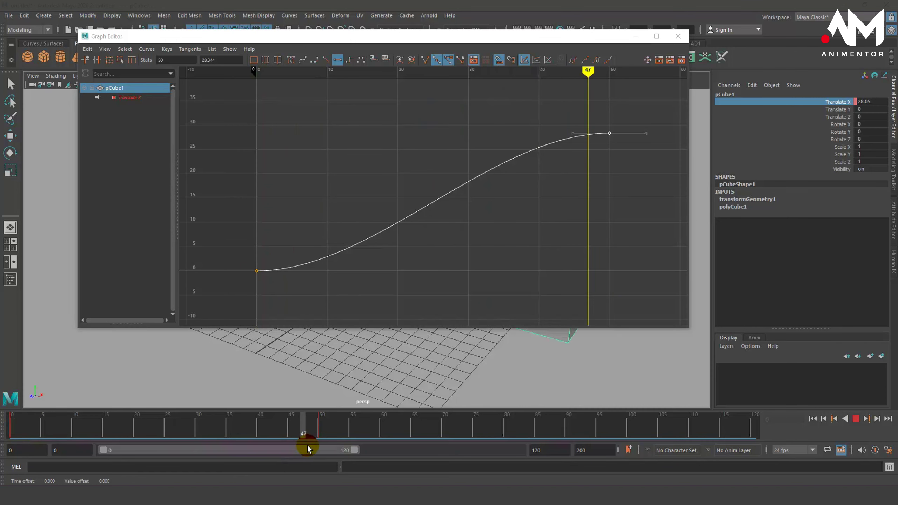
pyautogui.click(321, 435)
pyautogui.moveTo(321, 435); pyautogui.dragTo(311, 438)
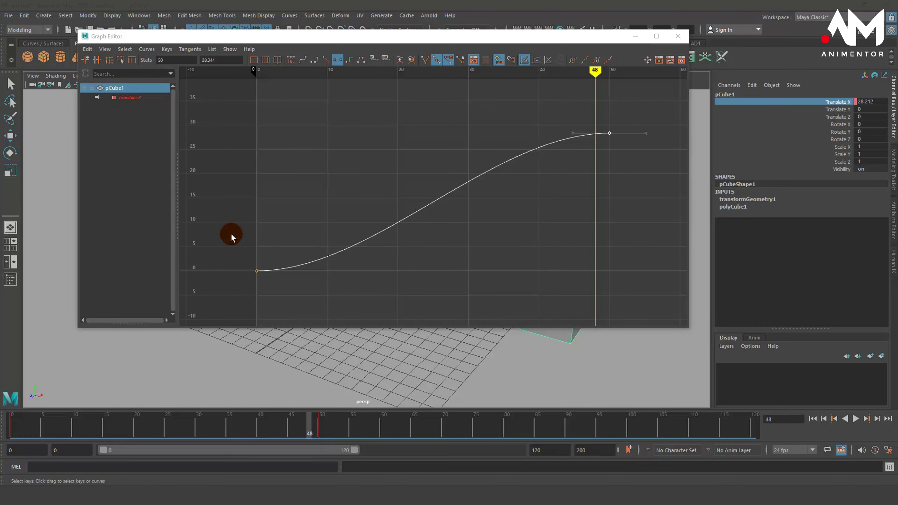
# - Marquee-select the frame-0 and frame-50 keys and scrub current time back to frame 25
pyautogui.moveTo(240, 240); pyautogui.dragTo(294, 301)
pyautogui.moveTo(635, 118); pyautogui.dragTo(605, 137)
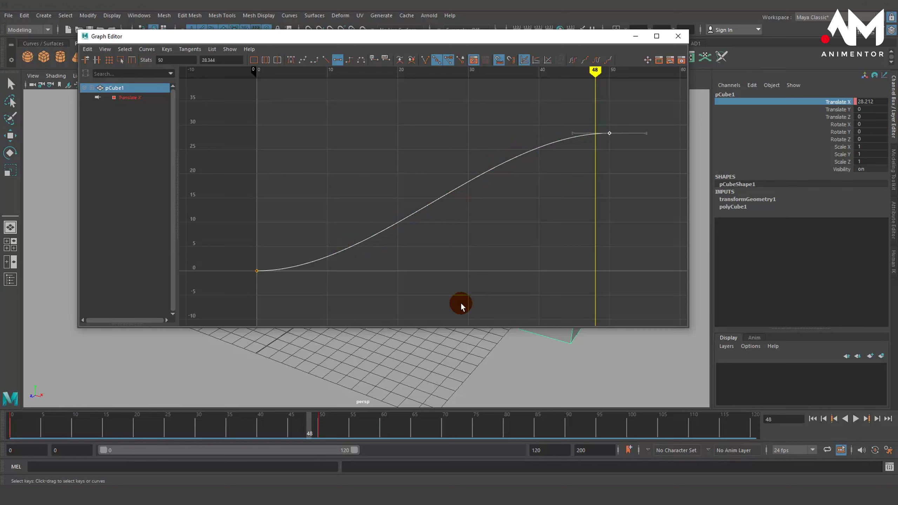
pyautogui.moveTo(313, 427); pyautogui.dragTo(169, 432)
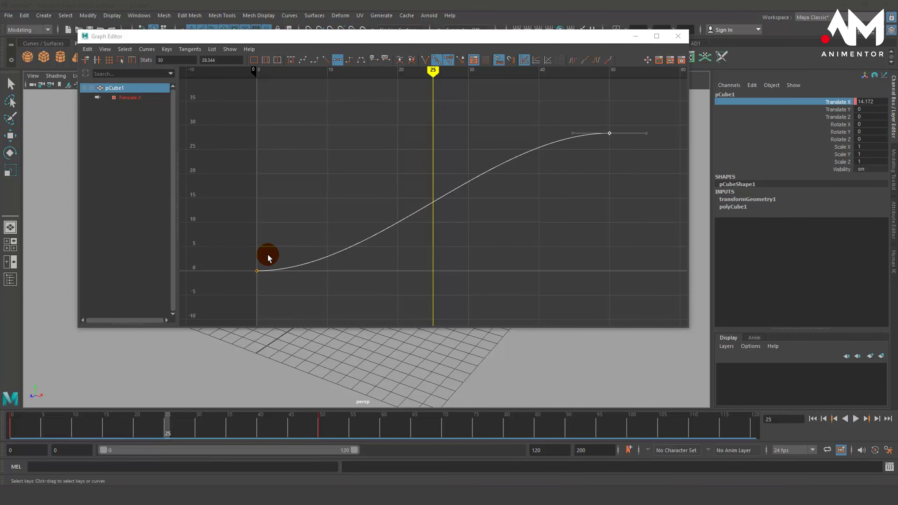
pyautogui.moveTo(271, 260); pyautogui.dragTo(238, 283)
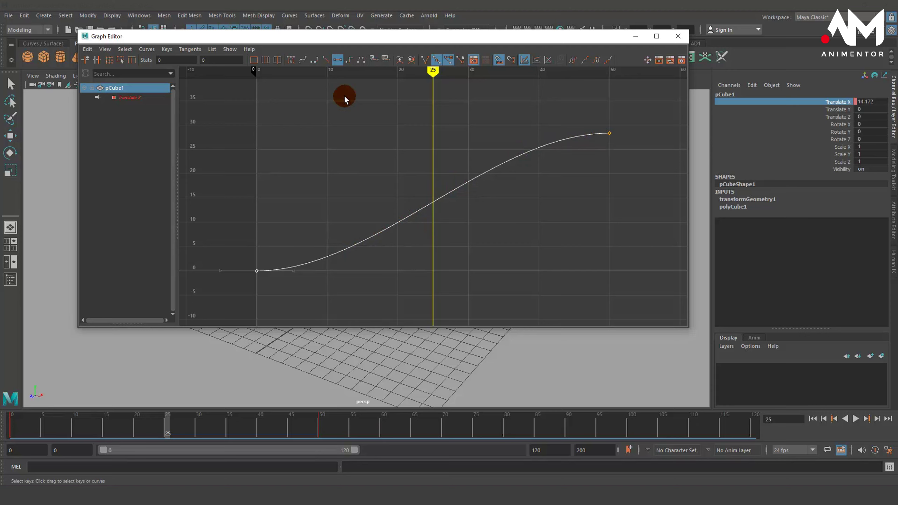
# - Marquee-select the frame-50 key on the Translate X curve
pyautogui.moveTo(583, 106); pyautogui.dragTo(637, 168)
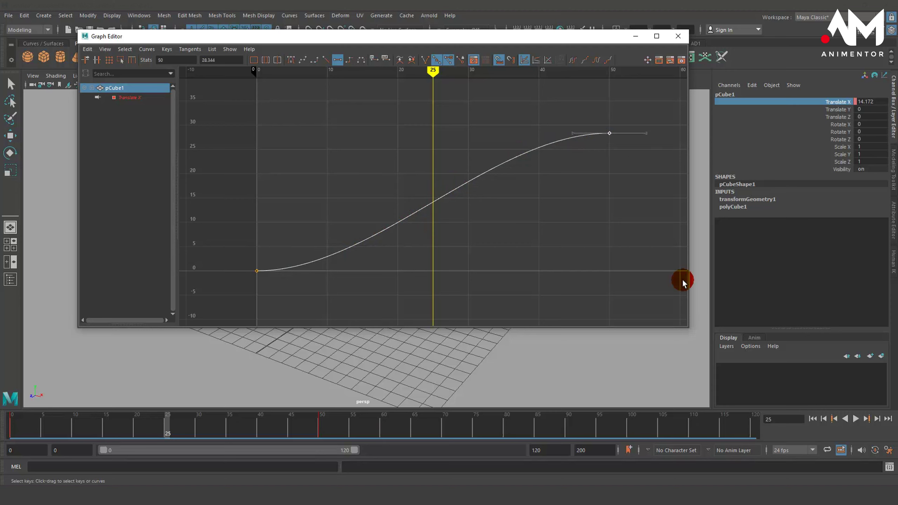
pyautogui.click(610, 134)
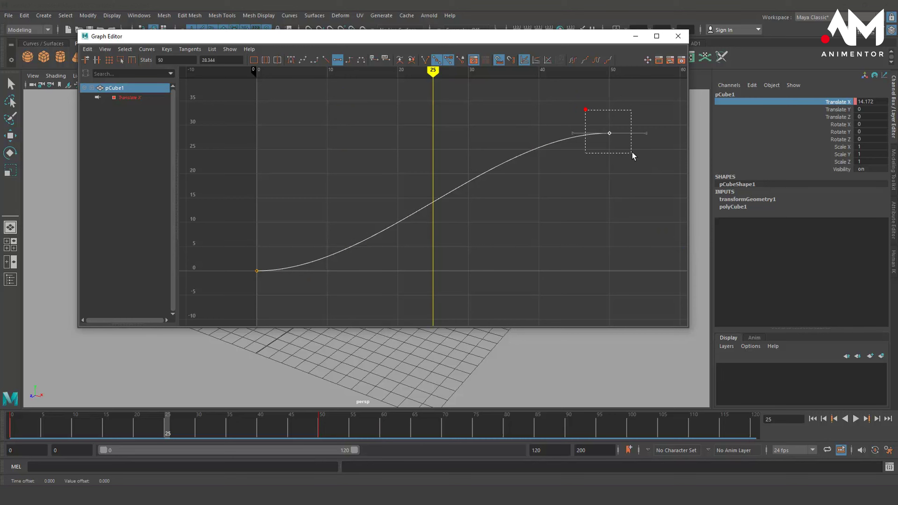
pyautogui.moveTo(584, 117); pyautogui.dragTo(640, 163)
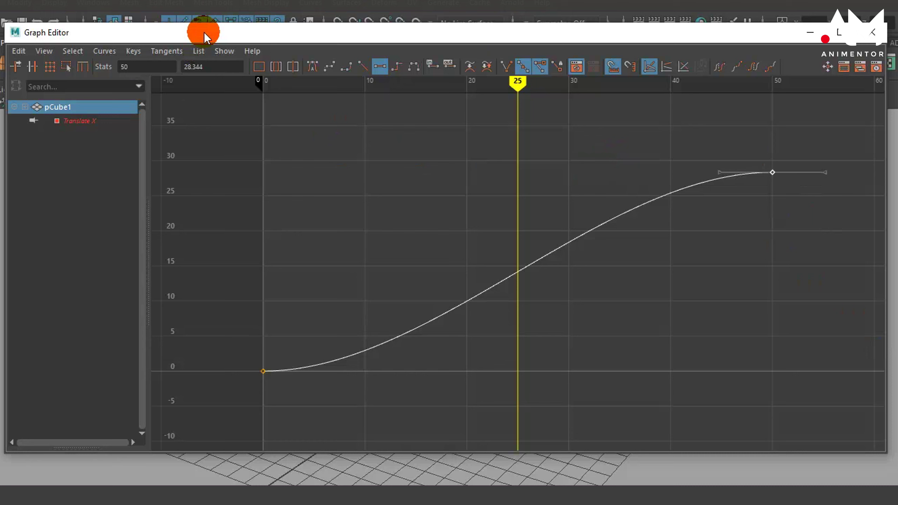
# - Inspect the key's stats fields showing frame 50 and value 28.344
pyautogui.click(135, 69)
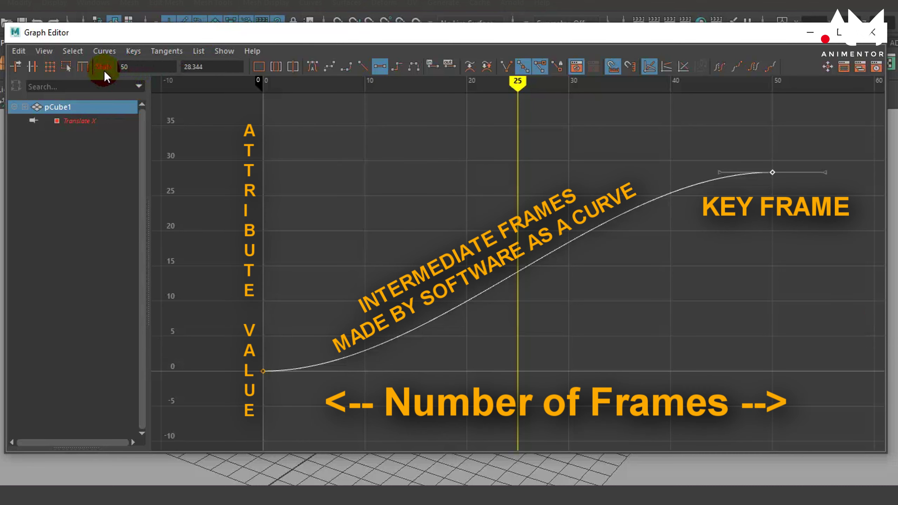
pyautogui.click(118, 70)
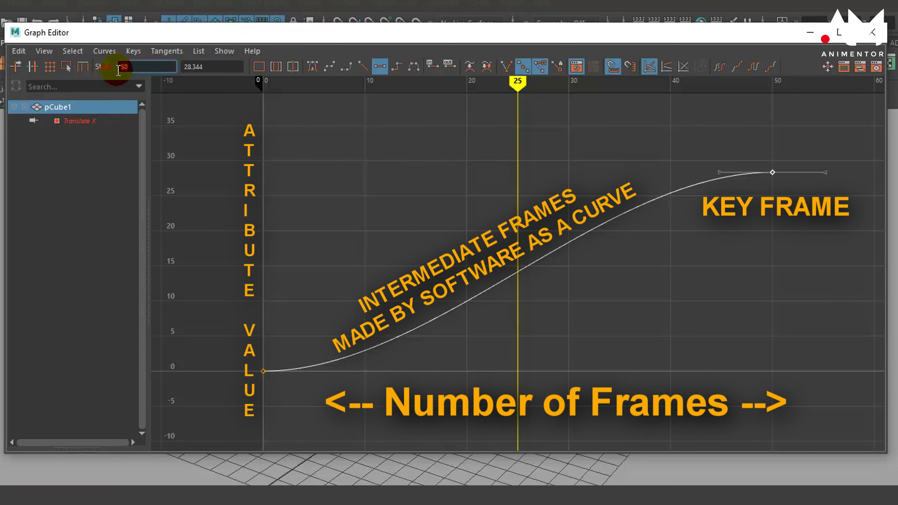
pyautogui.moveTo(119, 70); pyautogui.dragTo(153, 70)
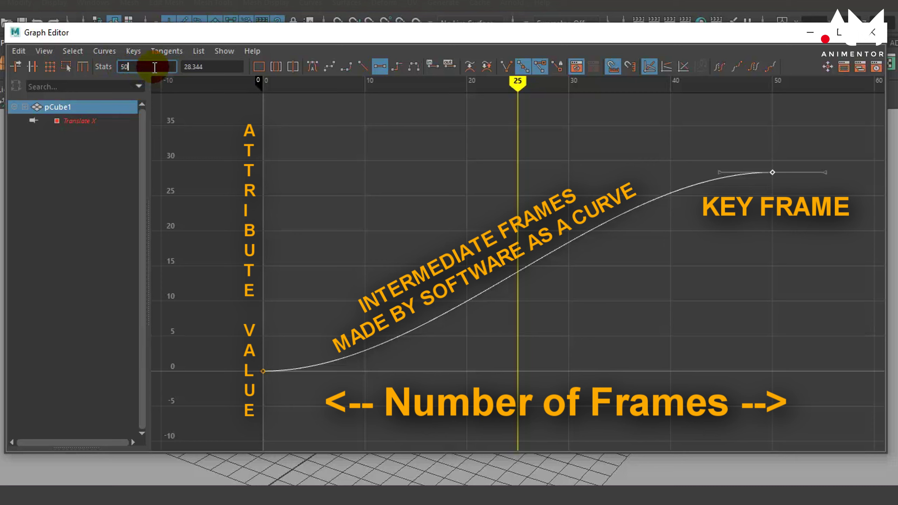
pyautogui.click(228, 66)
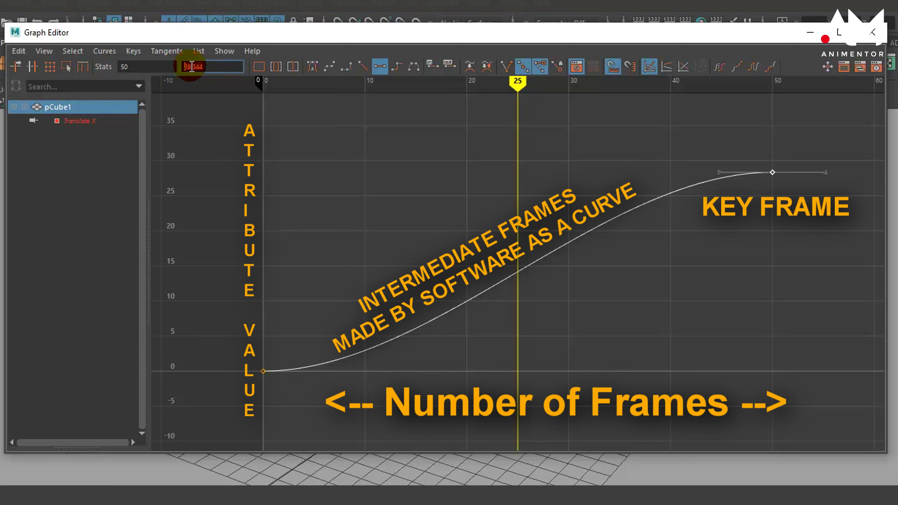
pyautogui.moveTo(183, 67); pyautogui.dragTo(219, 67)
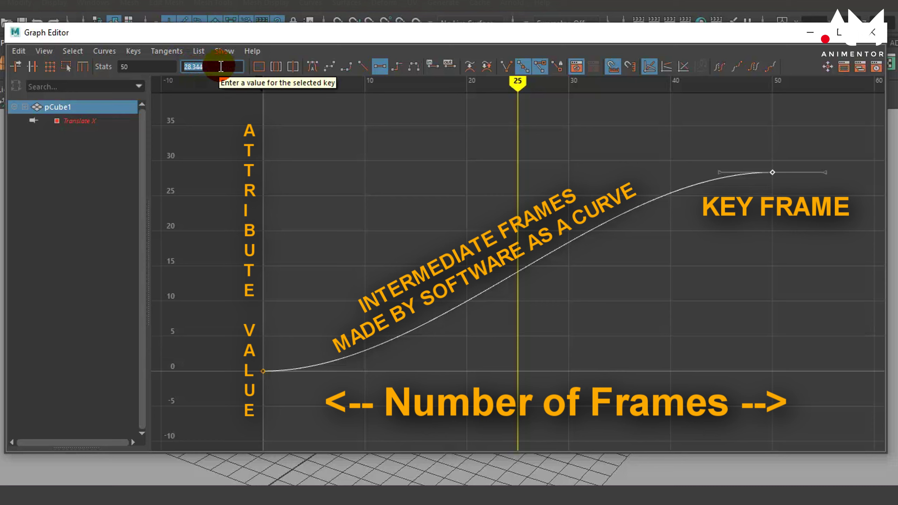
pyautogui.click(156, 67)
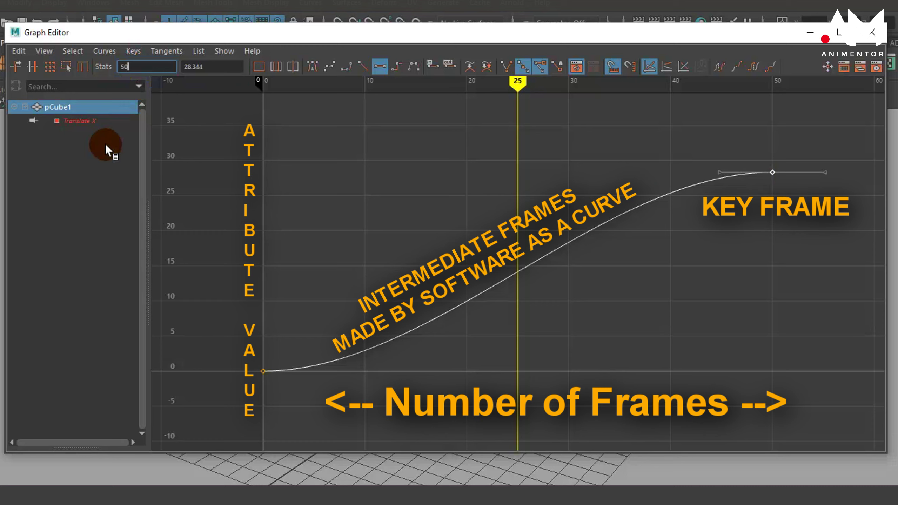
pyautogui.doubleClick(136, 68)
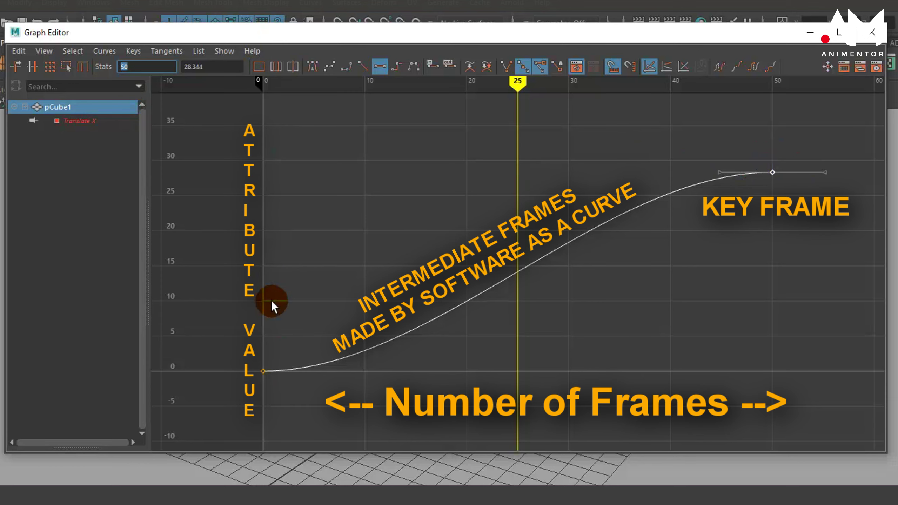
pyautogui.click(219, 66)
pyautogui.doubleClick(197, 66)
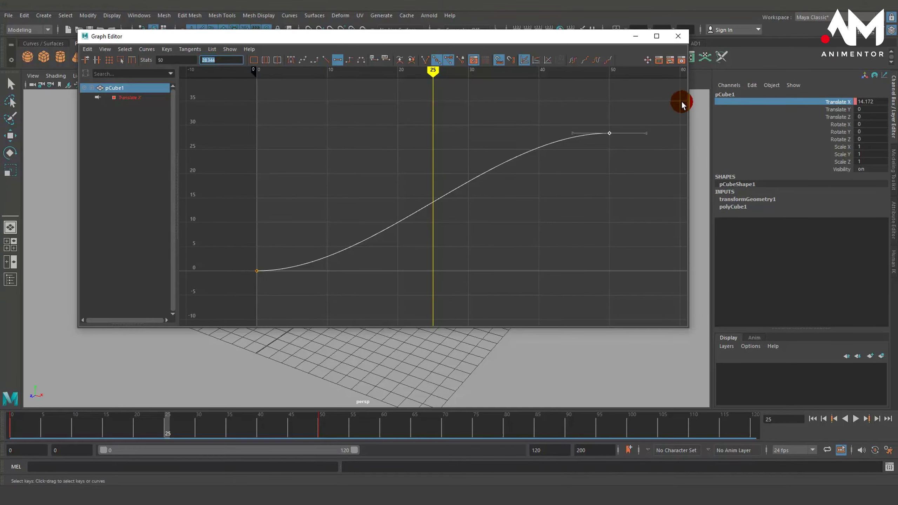
# - Confirm Translate X reads 28.344 at frame 50, then return the current time to frame 0
pyautogui.moveTo(168, 422); pyautogui.dragTo(317, 425)
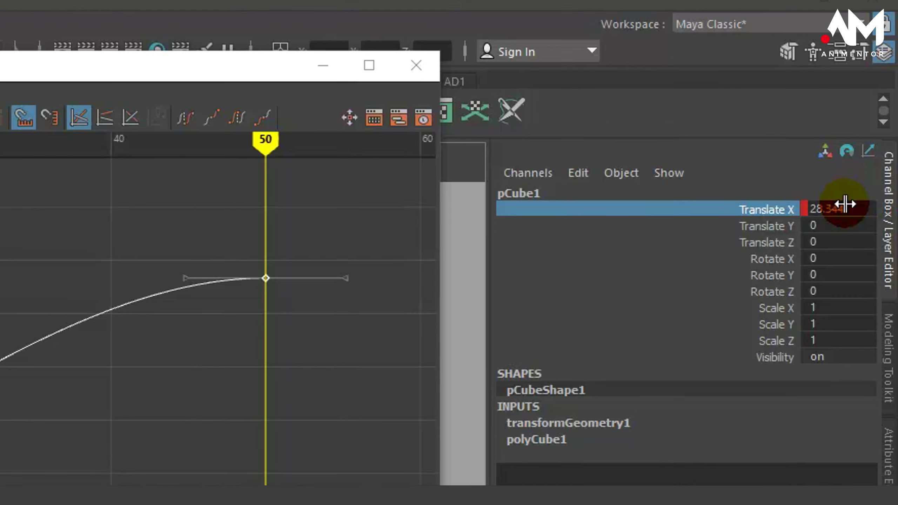
pyautogui.click(867, 145)
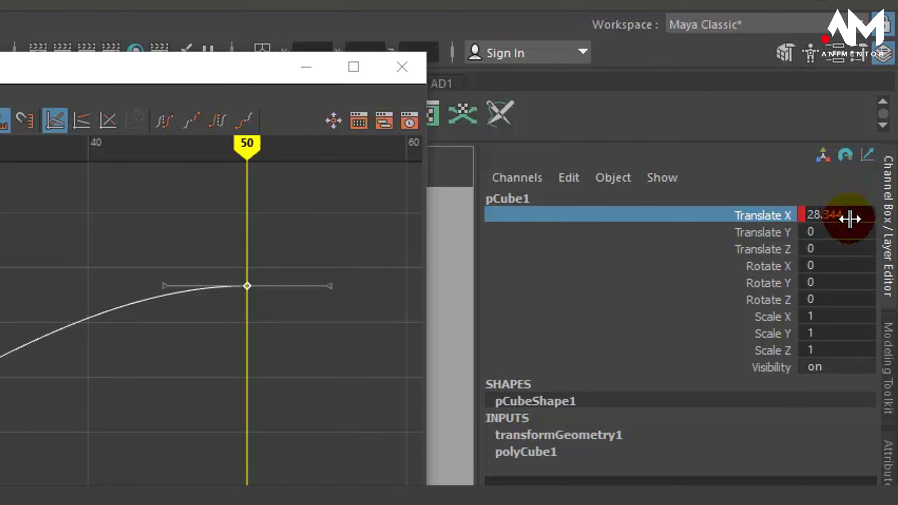
pyautogui.click(263, 282)
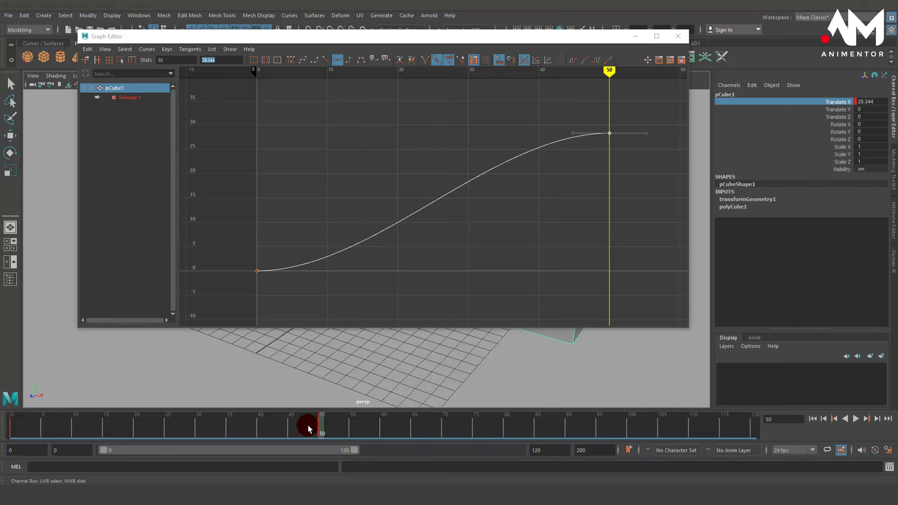
pyautogui.moveTo(308, 429)
pyautogui.mouseDown()
pyautogui.moveTo(1, 446)
pyautogui.moveTo(11, 438)
pyautogui.mouseUp()
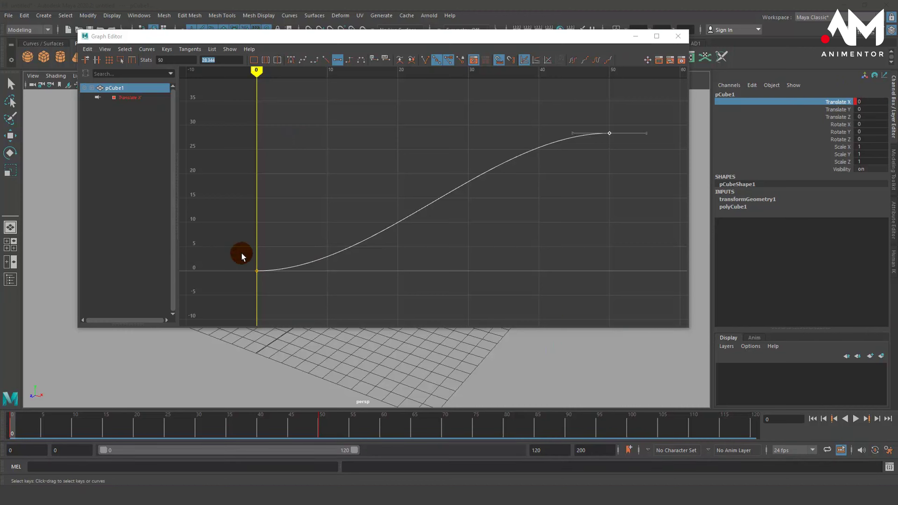
pyautogui.click(252, 271)
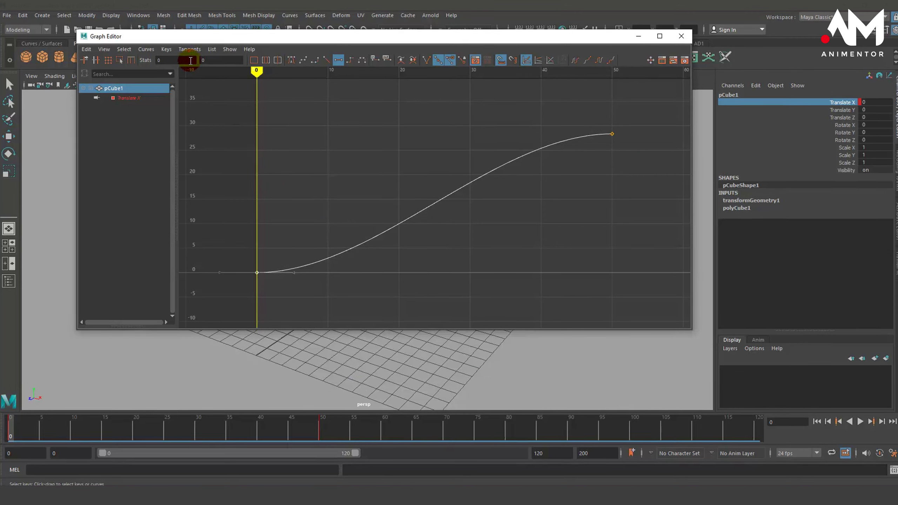
pyautogui.click(179, 61)
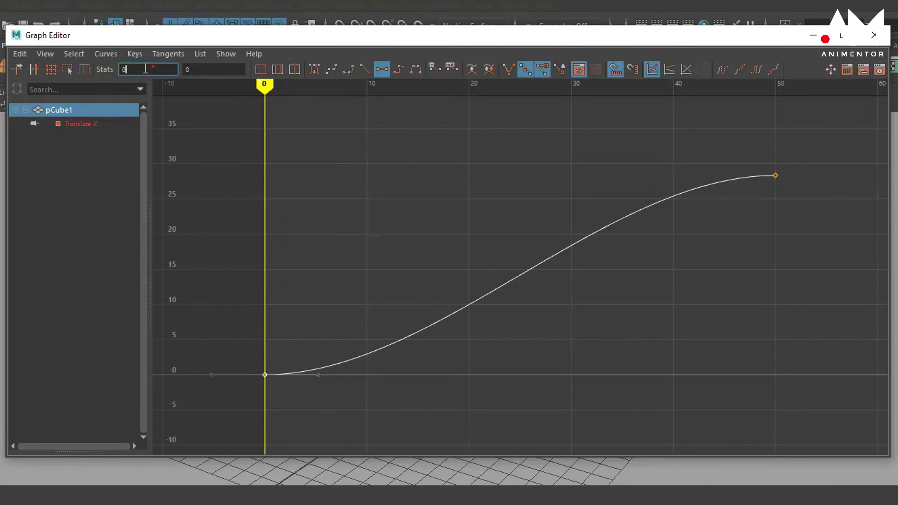
pyautogui.click(146, 63)
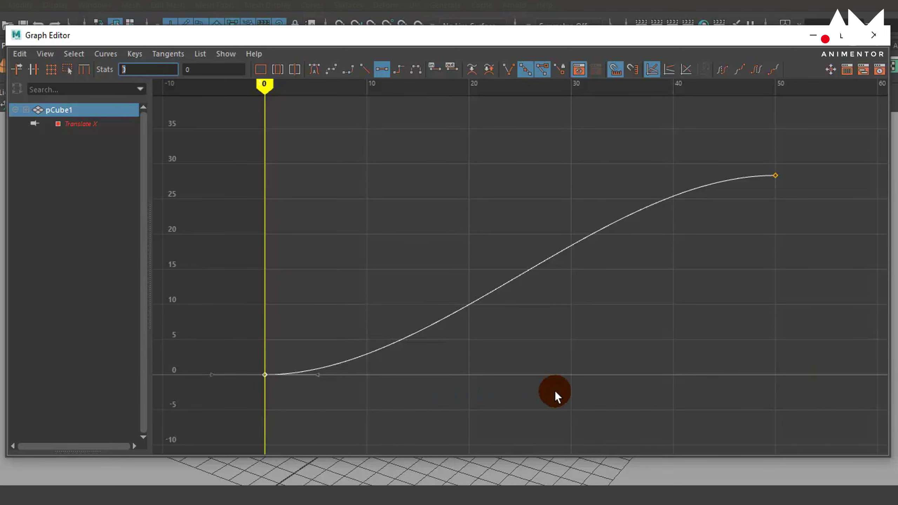
pyautogui.doubleClick(128, 69)
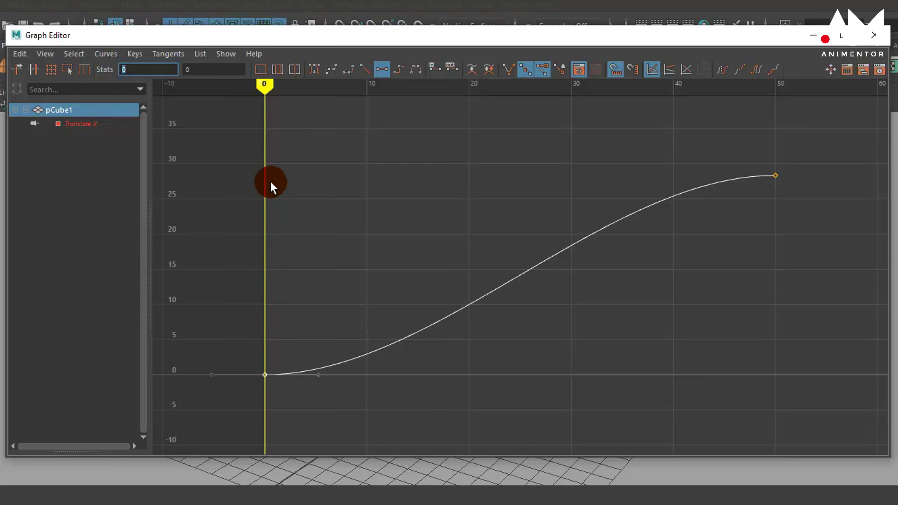
pyautogui.click(264, 330)
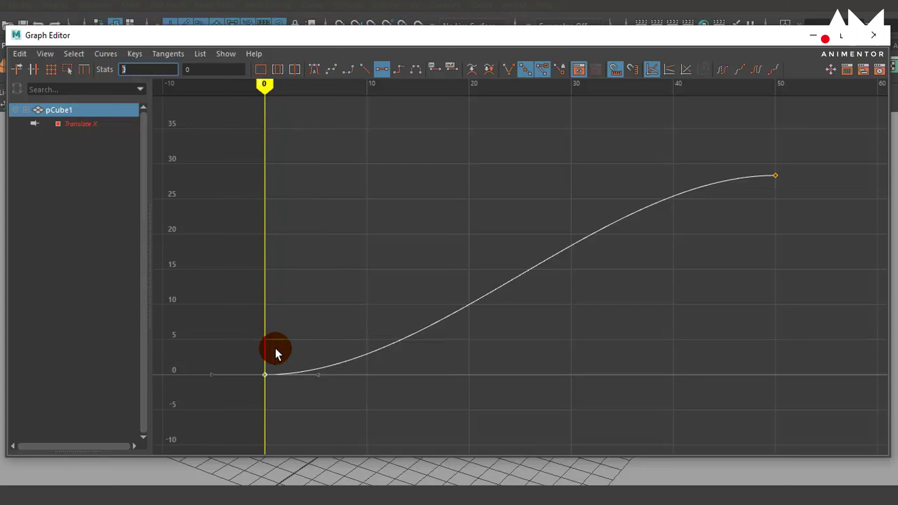
pyautogui.click(208, 69)
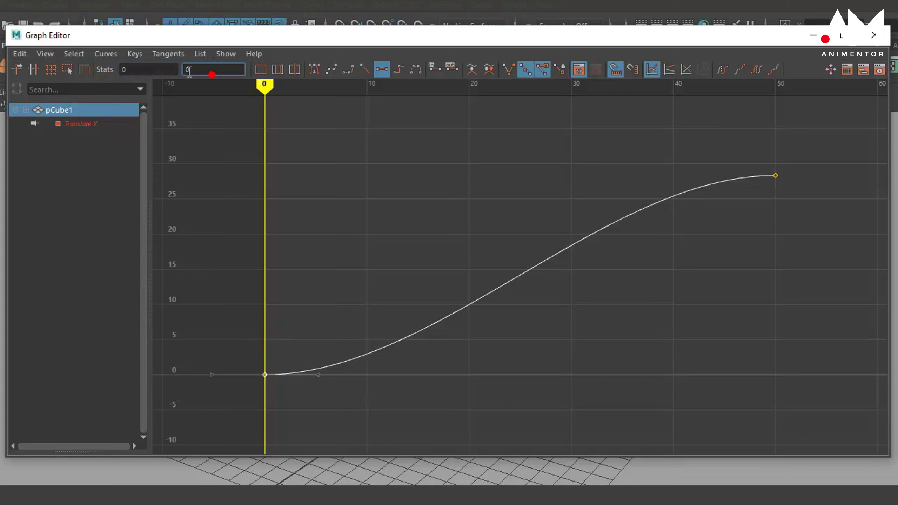
pyautogui.click(196, 68)
pyautogui.click(182, 70)
pyautogui.click(153, 71)
pyautogui.click(196, 72)
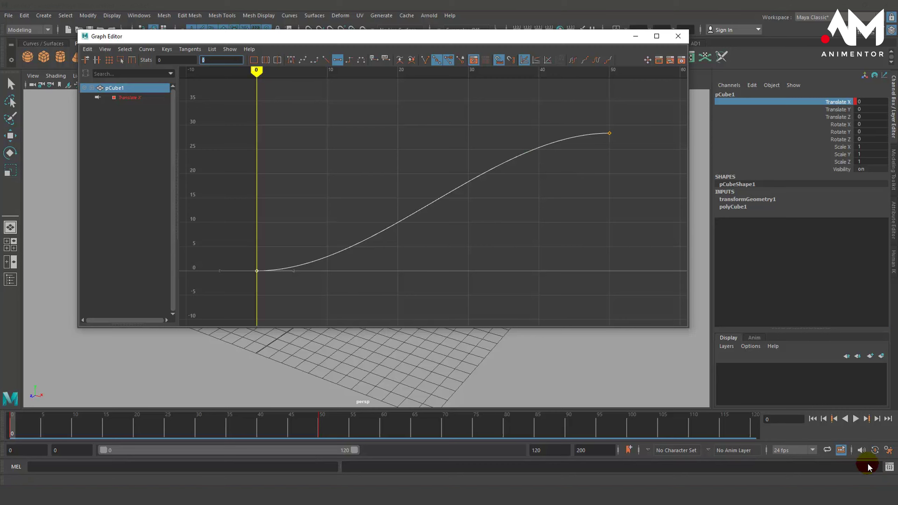
pyautogui.write('3')
pyautogui.click(896, 456)
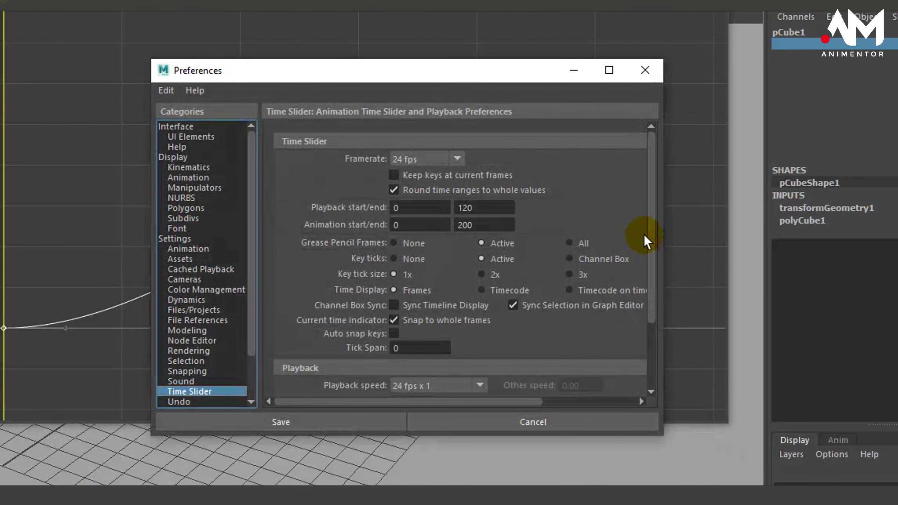
pyautogui.click(188, 249)
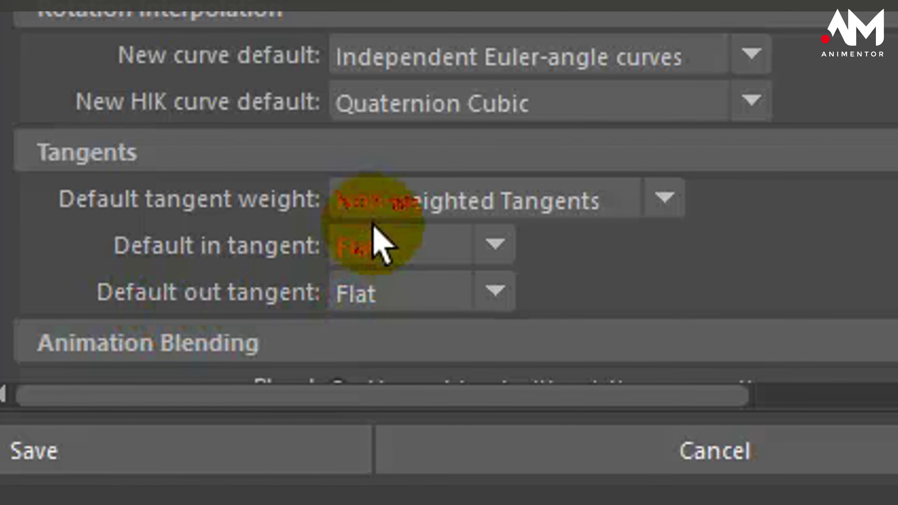
pyautogui.click(625, 452)
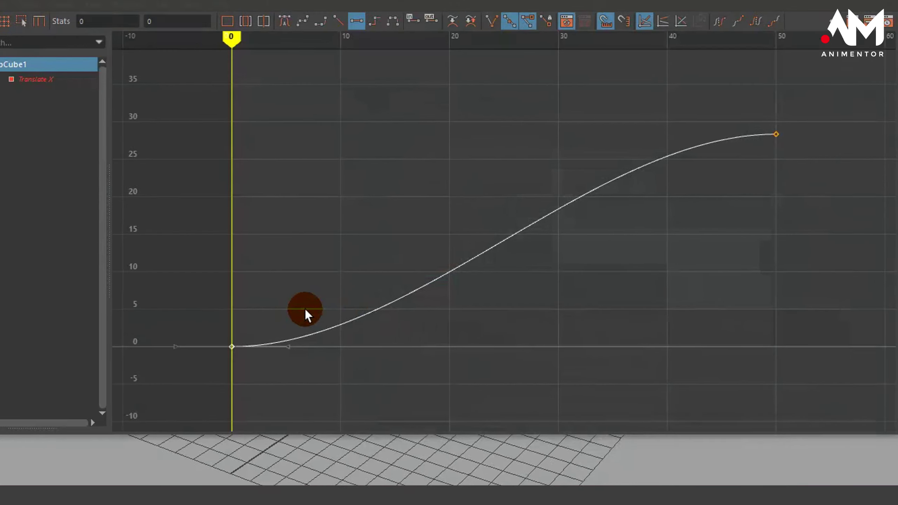
pyautogui.moveTo(314, 322); pyautogui.dragTo(267, 374)
pyautogui.moveTo(746, 137); pyautogui.dragTo(781, 179)
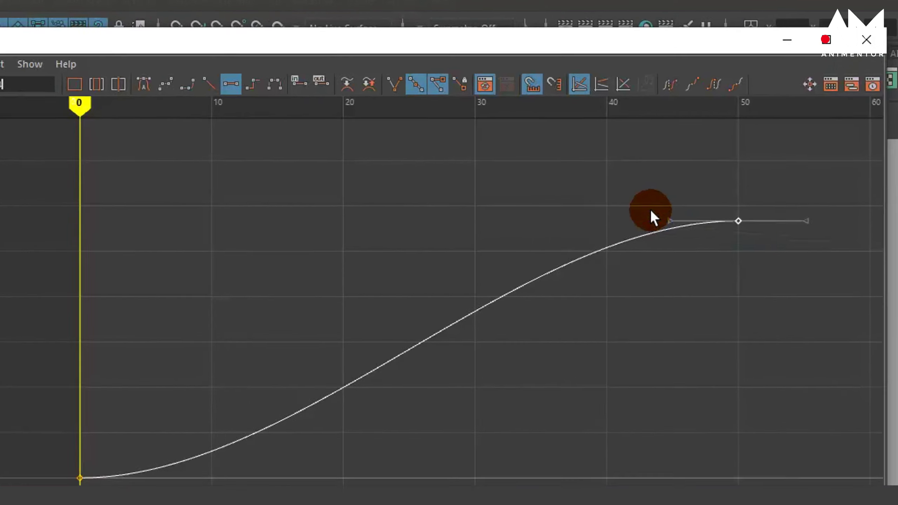
pyautogui.moveTo(748, 152); pyautogui.dragTo(770, 177)
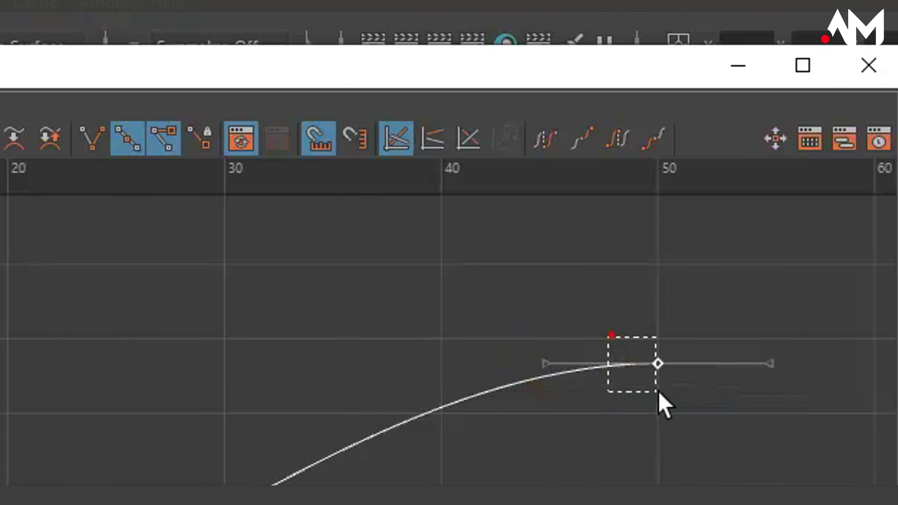
pyautogui.moveTo(551, 367)
pyautogui.mouseDown()
pyautogui.moveTo(778, 363)
pyautogui.moveTo(576, 367)
pyautogui.moveTo(760, 371)
pyautogui.mouseUp()
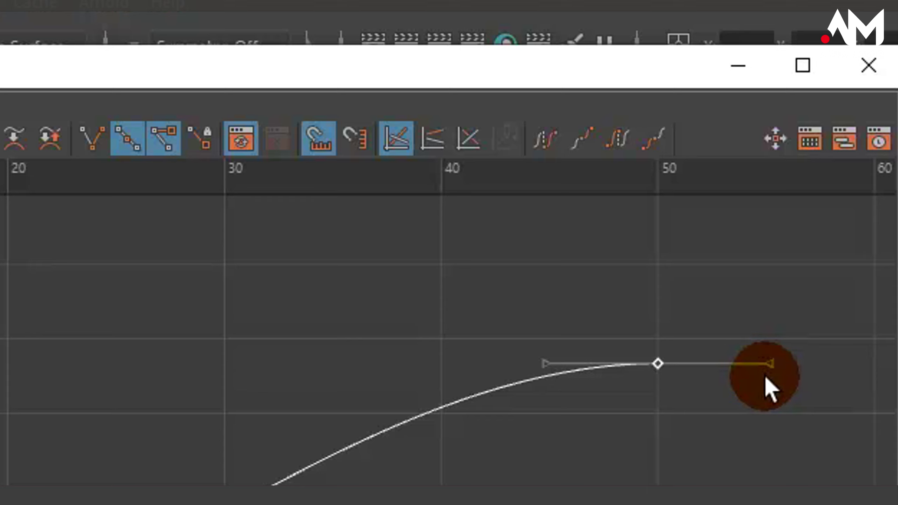
pyautogui.click(580, 368)
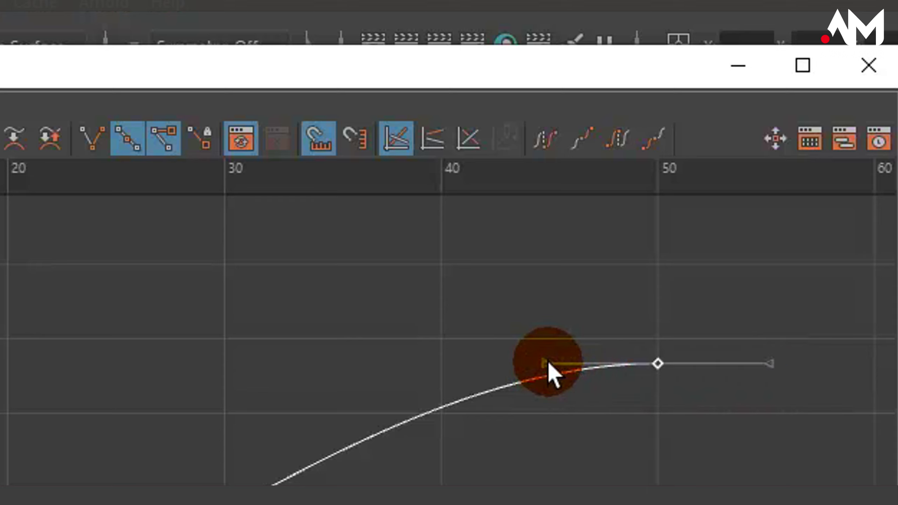
pyautogui.click(778, 369)
pyautogui.click(582, 364)
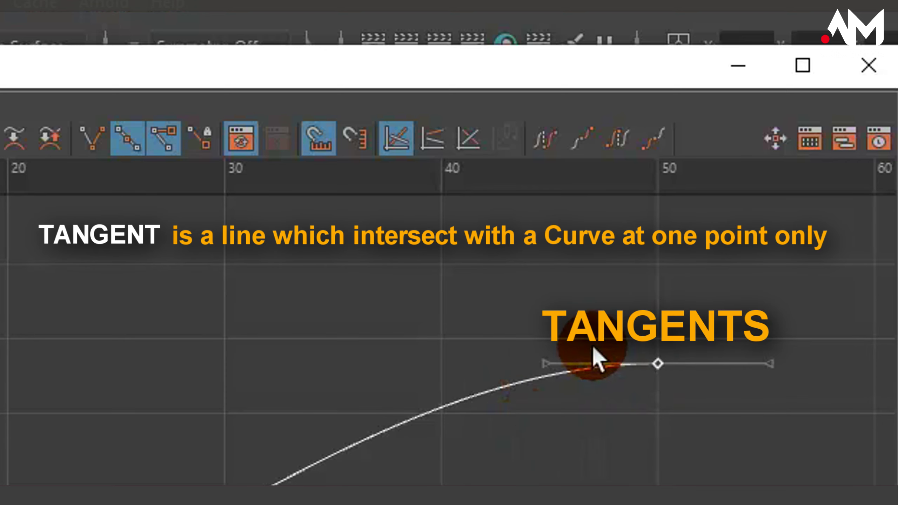
pyautogui.moveTo(523, 335); pyautogui.dragTo(554, 370)
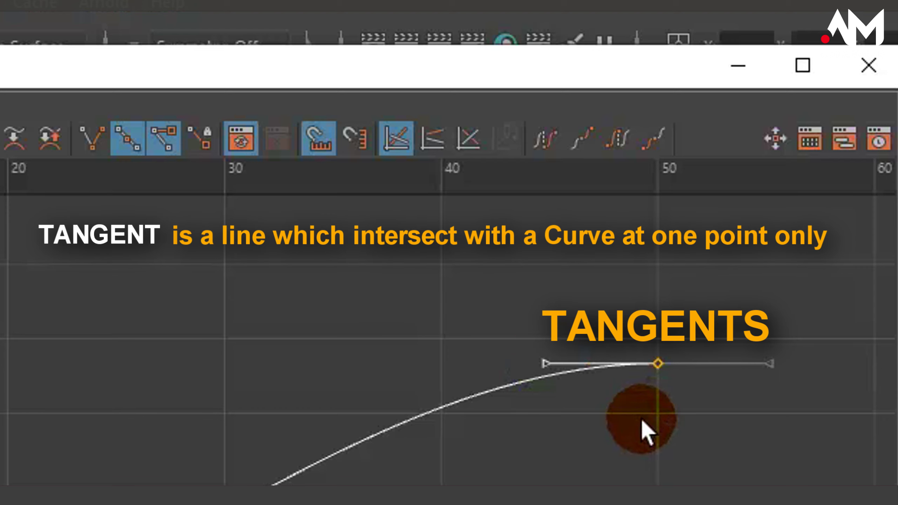
pyautogui.moveTo(738, 340); pyautogui.dragTo(819, 424)
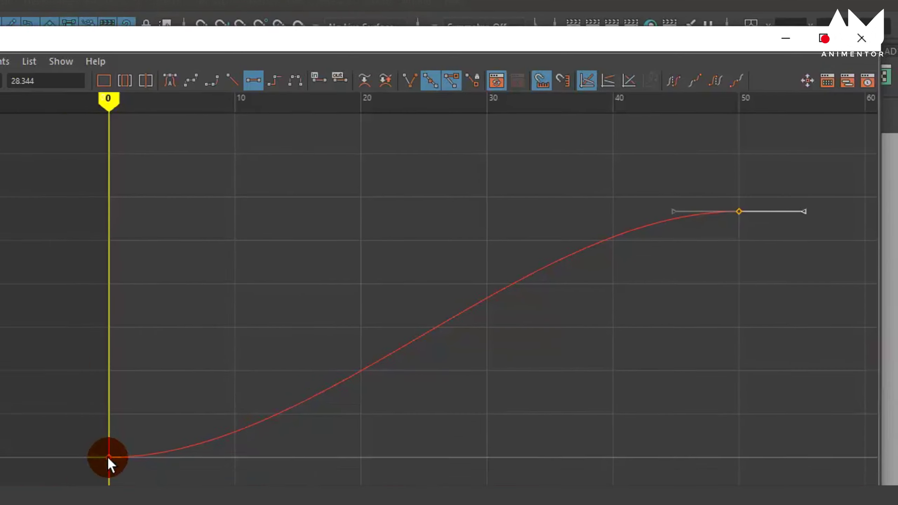
pyautogui.click(108, 458)
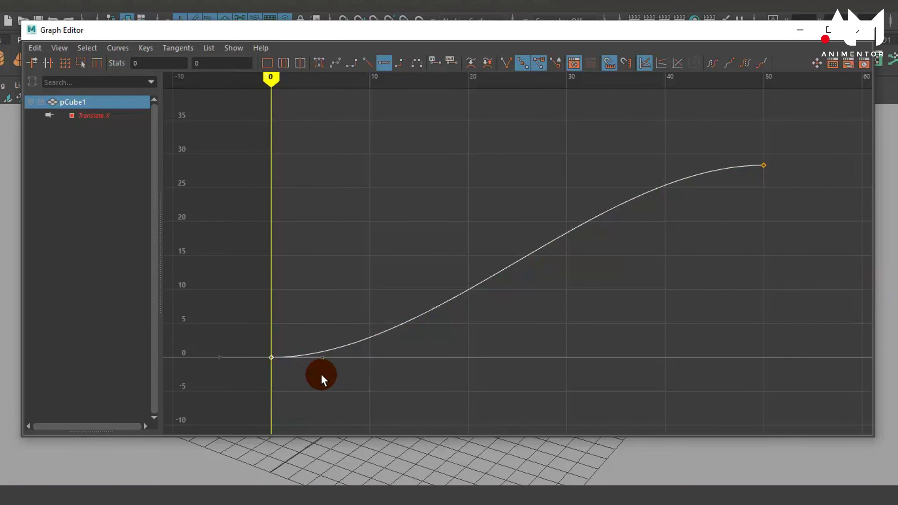
# - Select the end key at frame 50 and its right tangent handle
pyautogui.moveTo(324, 356); pyautogui.dragTo(323, 355)
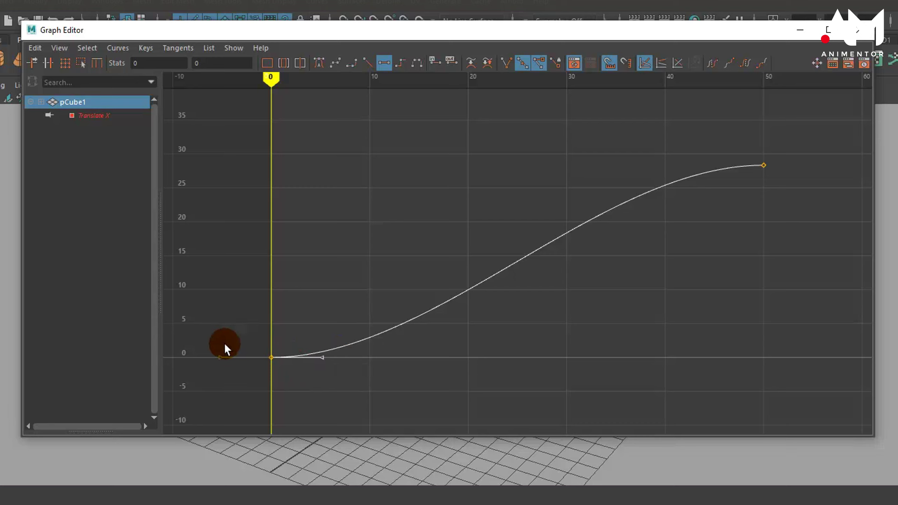
pyautogui.moveTo(205, 342); pyautogui.dragTo(240, 377)
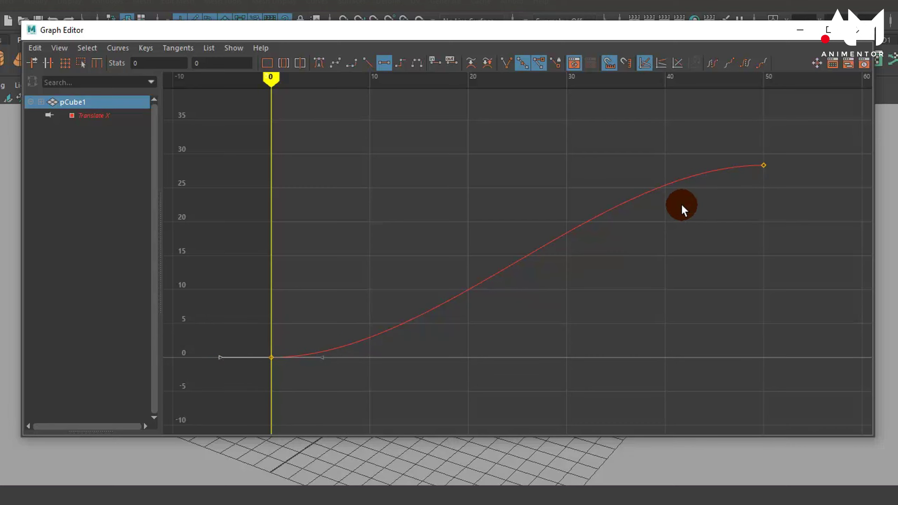
pyautogui.moveTo(768, 170); pyautogui.dragTo(828, 251)
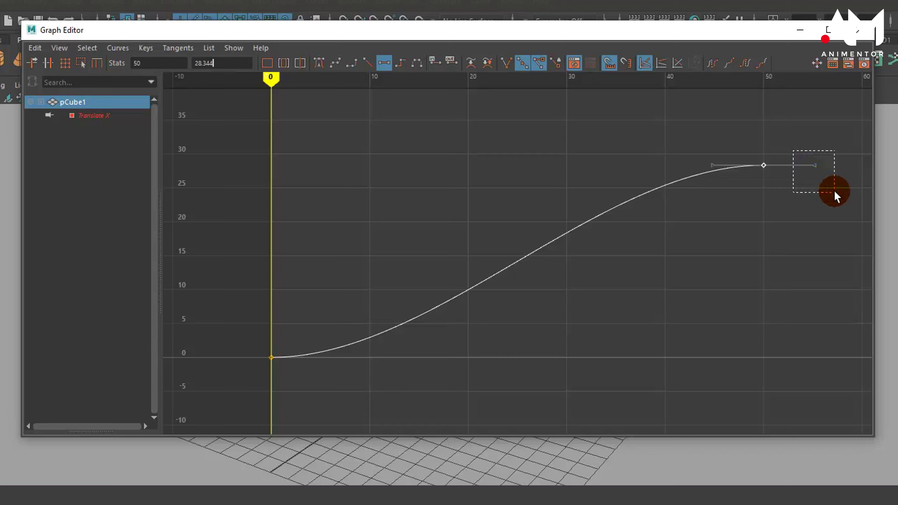
pyautogui.moveTo(829, 185); pyautogui.dragTo(837, 193)
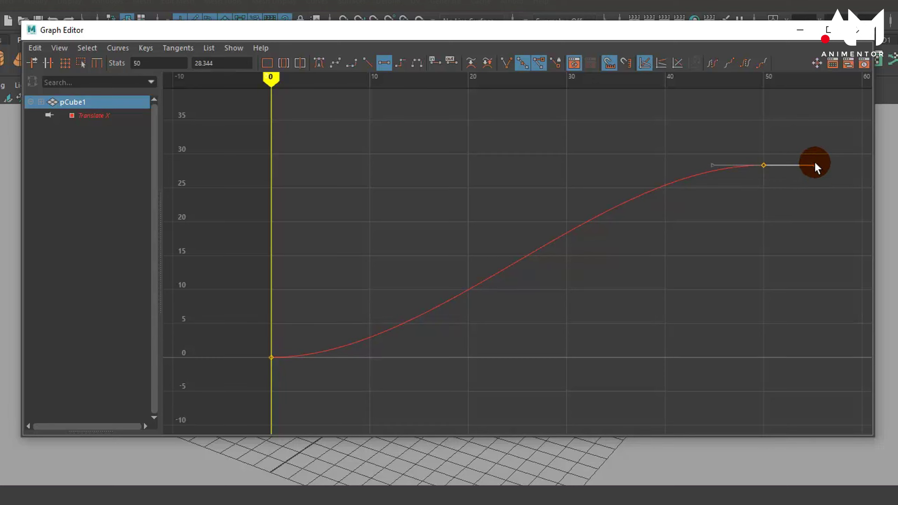
# - Try tilting the frame-50 tangent upward, undo to keep it flat, and minimize the Graph Editor
pyautogui.moveTo(816, 165); pyautogui.dragTo(802, 142, button='middle')
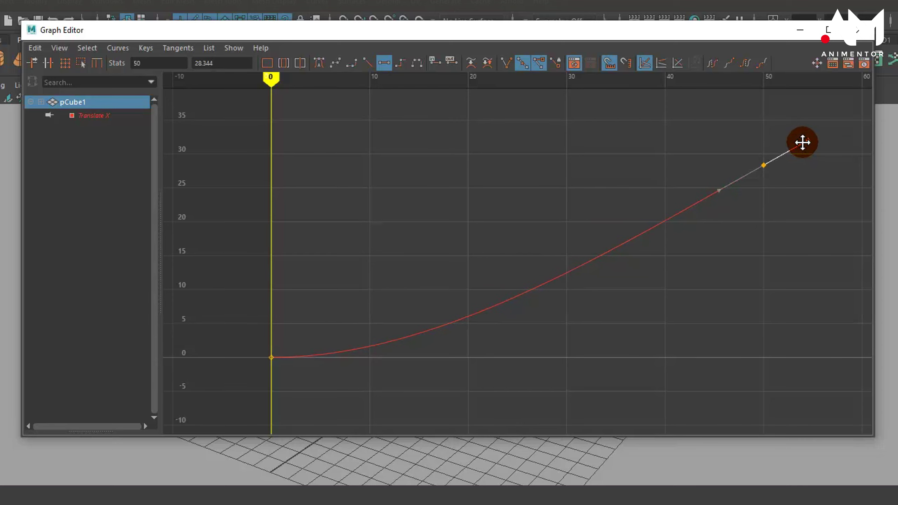
pyautogui.hotkey('ctrl', 'z')
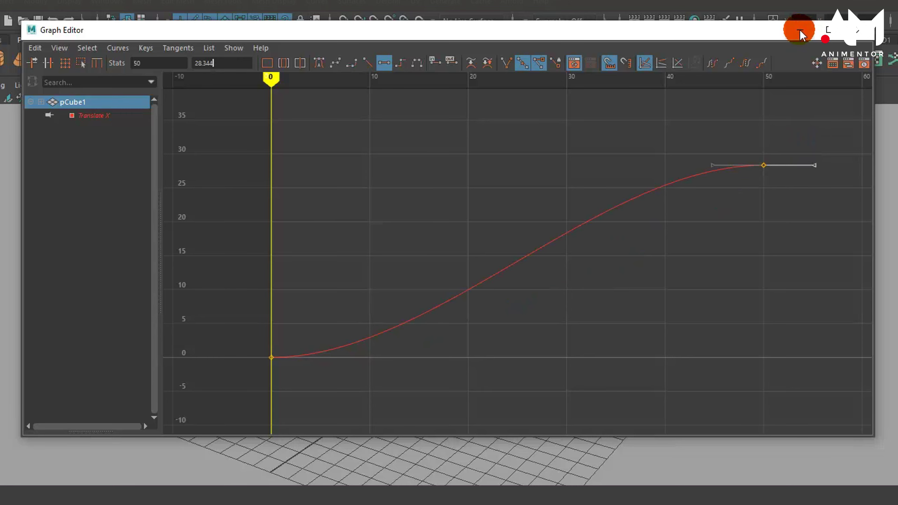
pyautogui.click(800, 29)
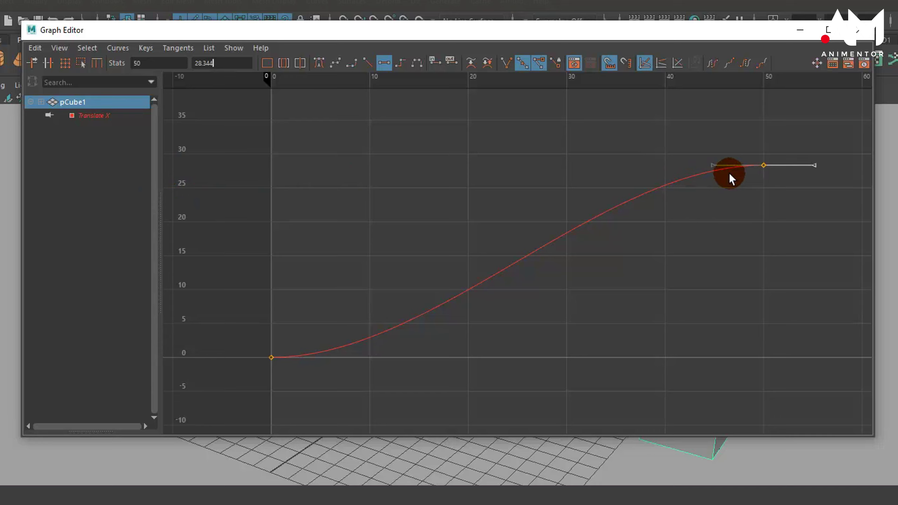
# - Select the frame-50 key and its outgoing tangent handle on the Translate X curve
pyautogui.click(262, 388)
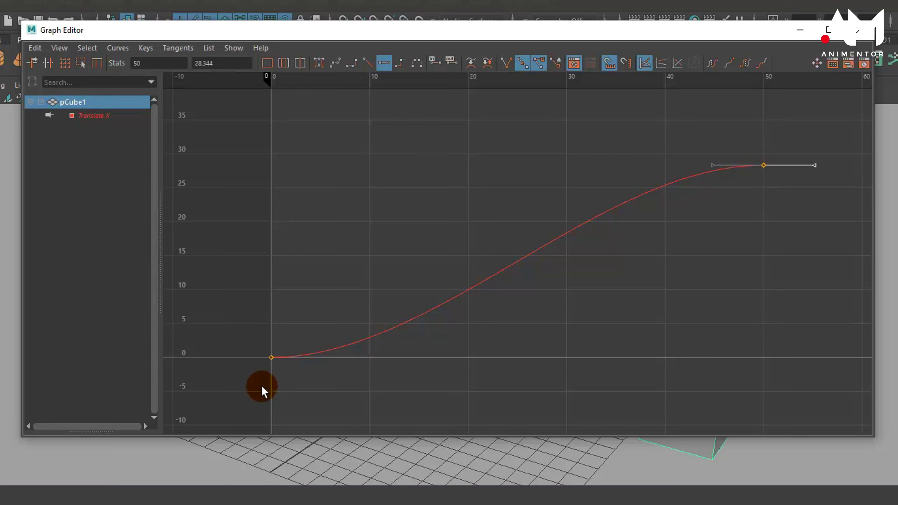
pyautogui.click(279, 360)
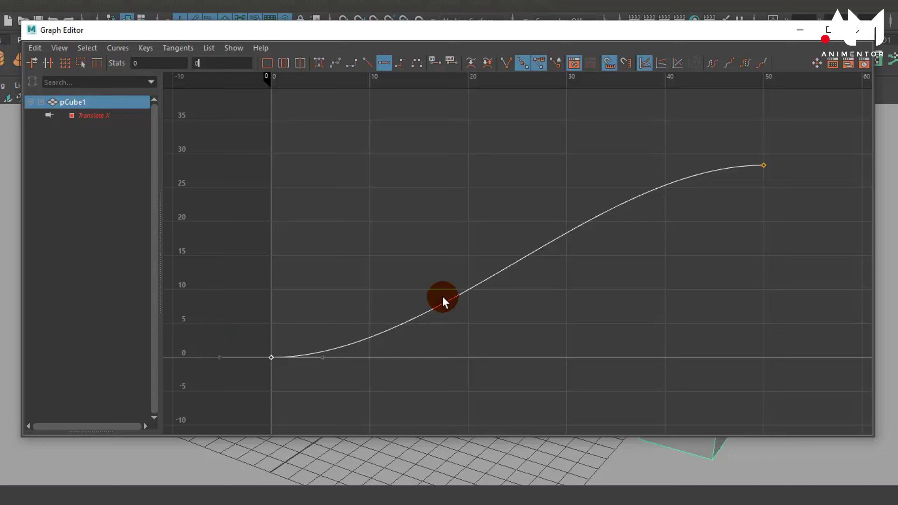
pyautogui.moveTo(740, 134); pyautogui.dragTo(808, 242)
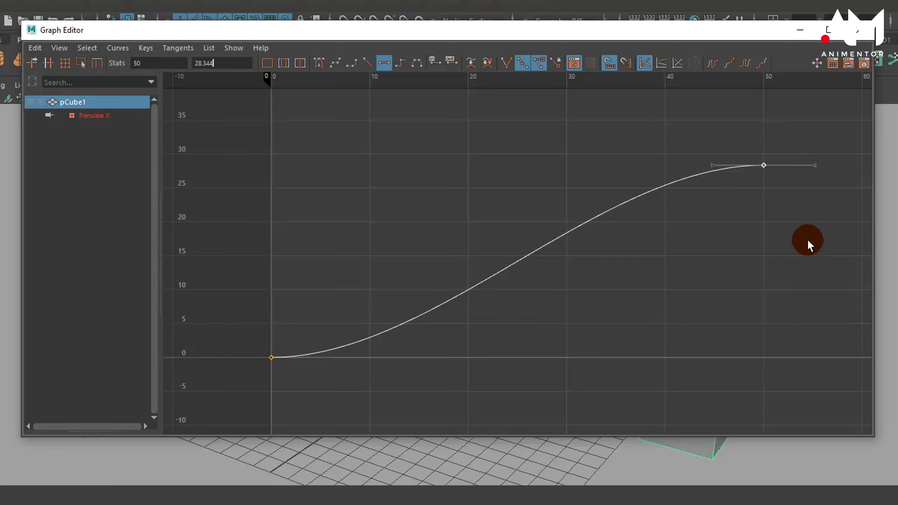
pyautogui.moveTo(825, 175); pyautogui.dragTo(837, 201)
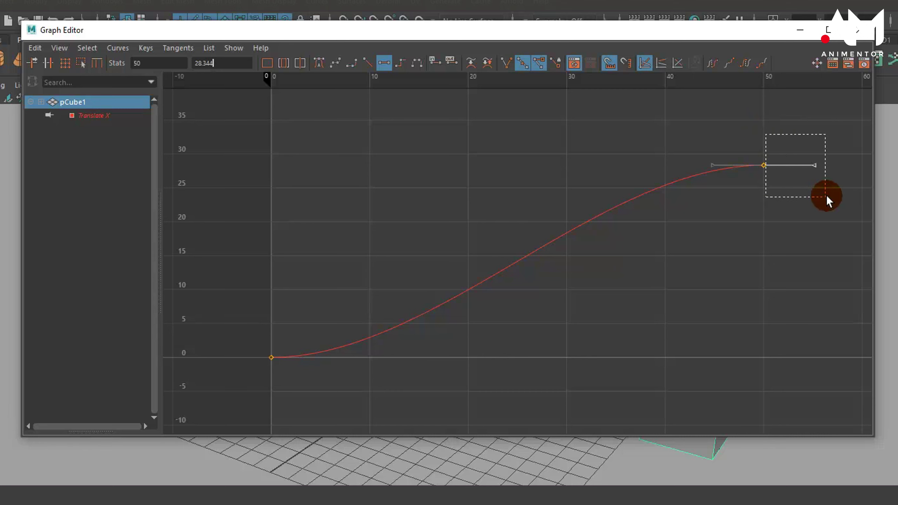
pyautogui.moveTo(780, 152); pyautogui.dragTo(826, 195)
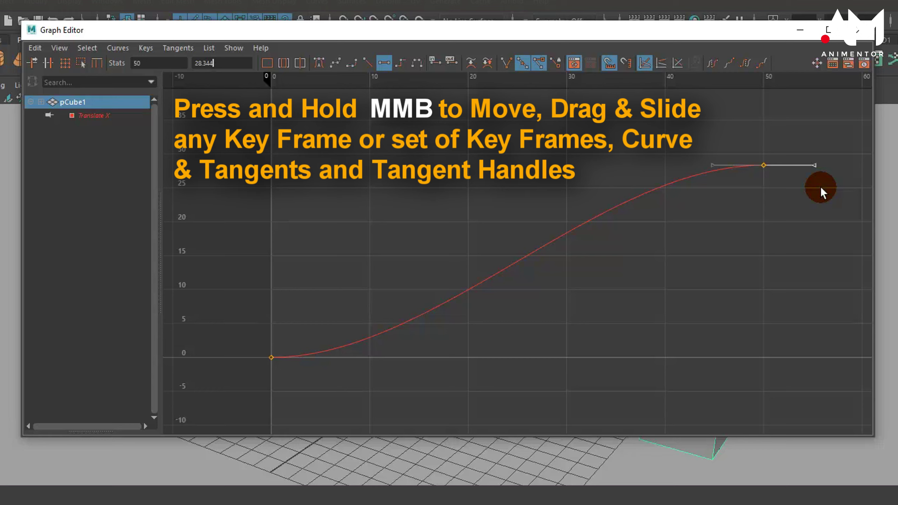
# - Angle the frame-50 tangent upward so the curve climbs steadily into frame 50, then select the frame-0 key
pyautogui.moveTo(825, 189); pyautogui.dragTo(809, 167, button='middle')
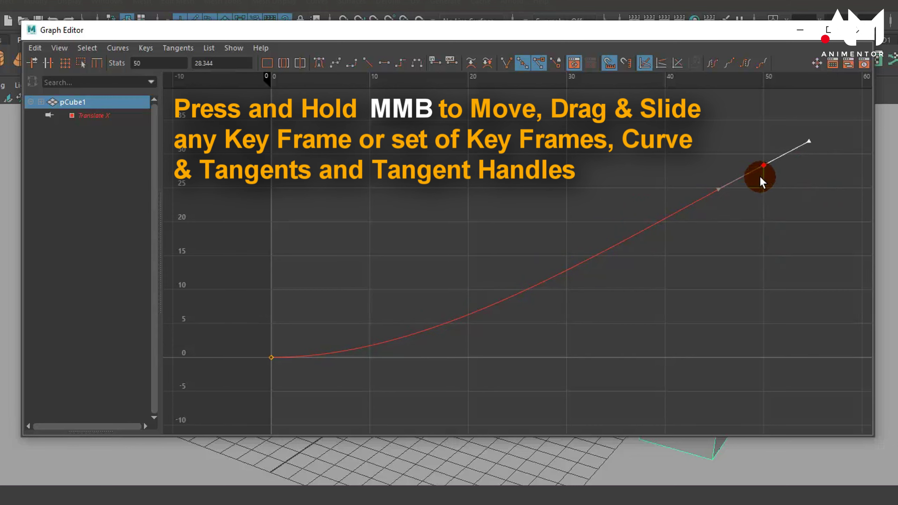
pyautogui.click(749, 196)
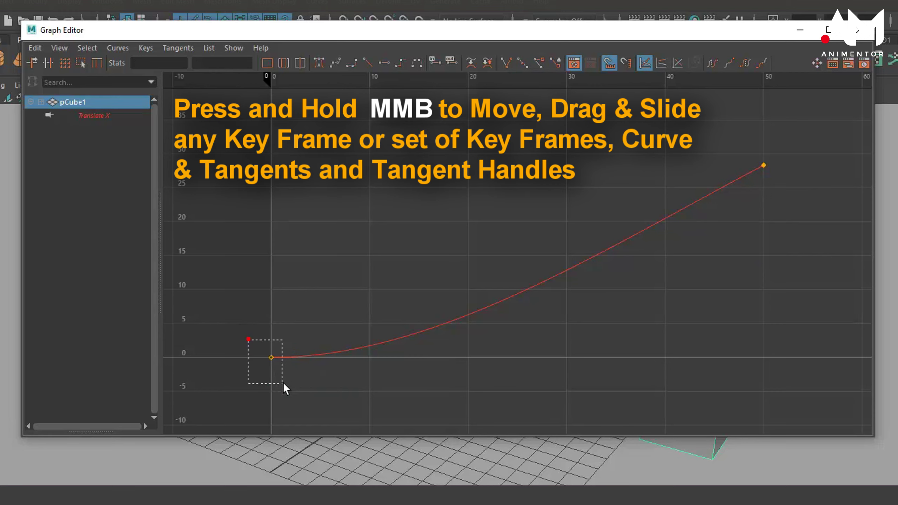
pyautogui.moveTo(283, 382); pyautogui.dragTo(295, 396)
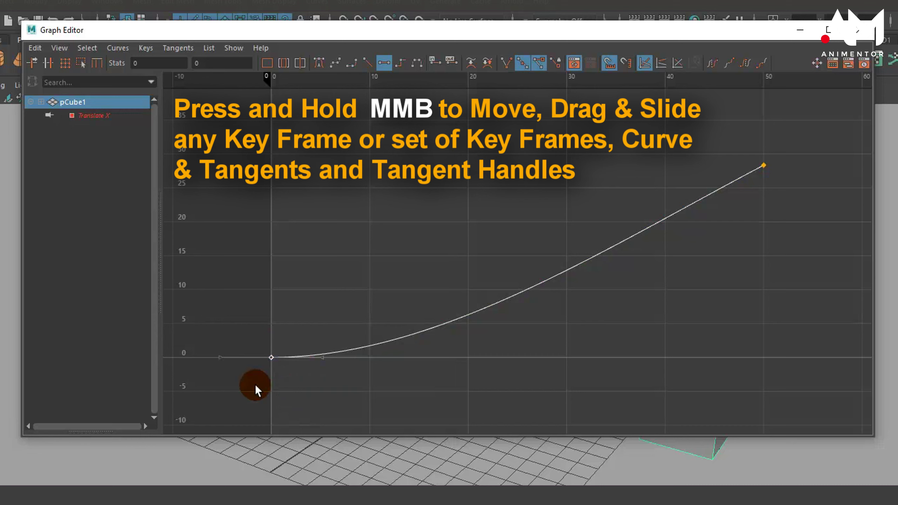
pyautogui.press('Return')
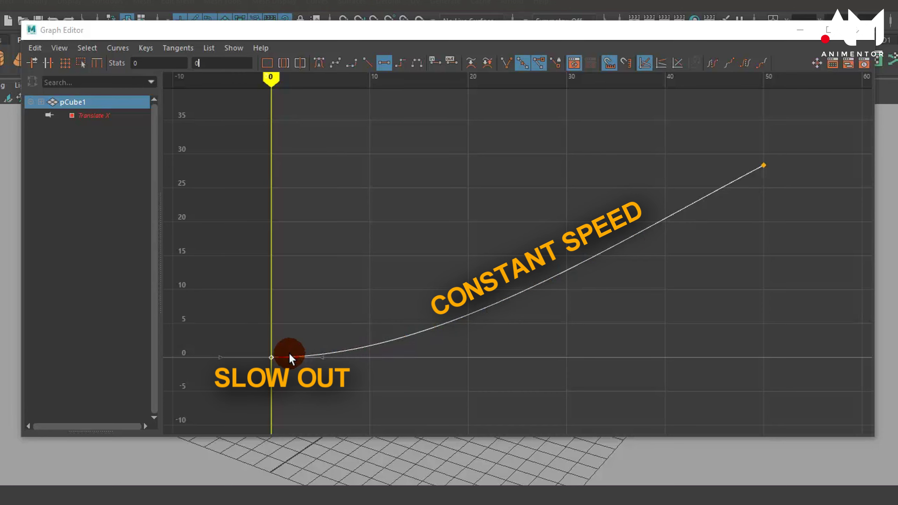
# - Deselect the frame-0 key and minimize the Graph Editor to show the cube in the viewport
pyautogui.click(798, 340)
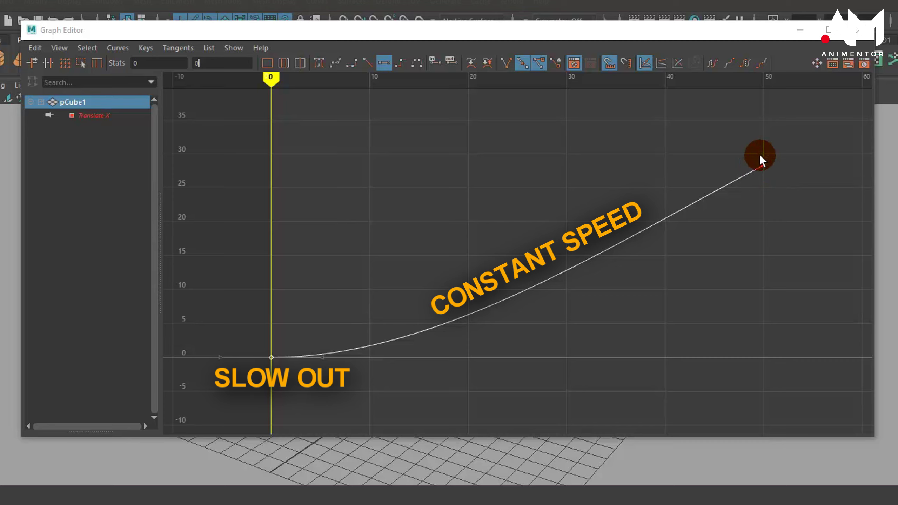
pyautogui.click(799, 30)
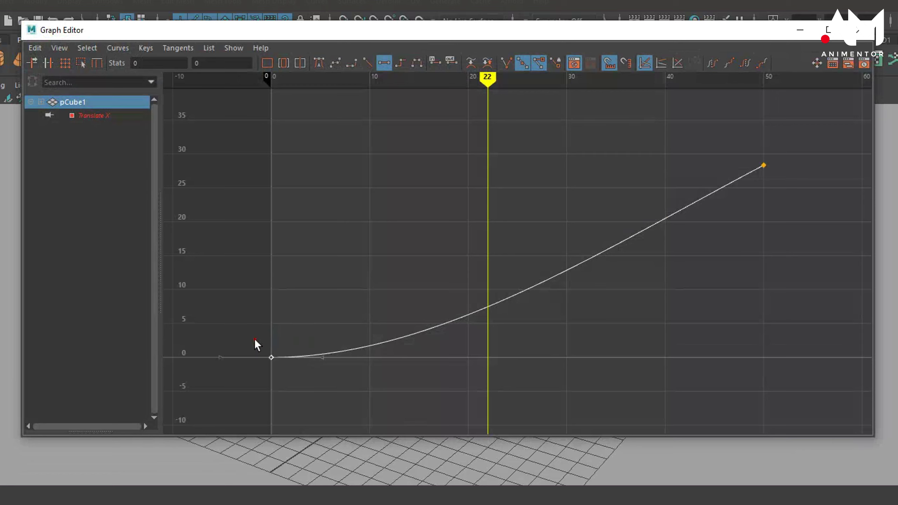
# - Restore the Graph Editor and tilt the frame-0 tangent upward so Translate X climbs almost linearly
pyautogui.click(255, 340)
pyautogui.click(311, 396)
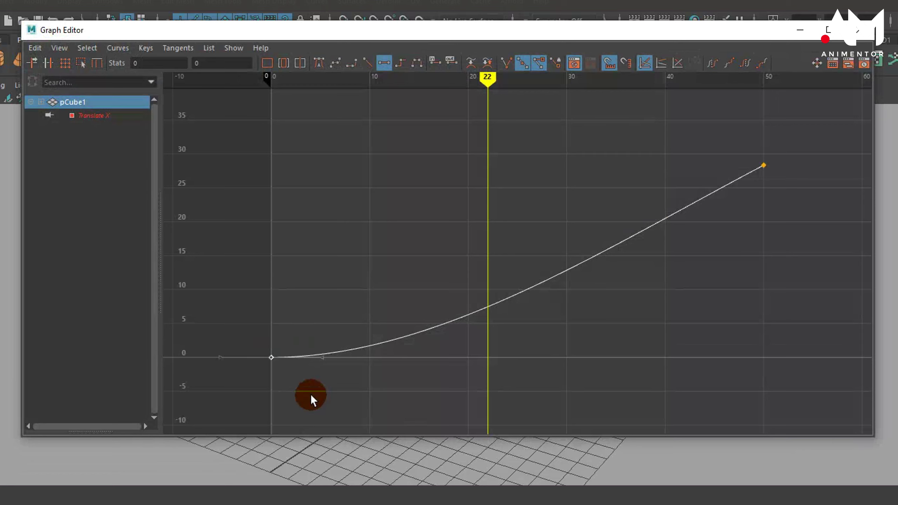
pyautogui.click(322, 356)
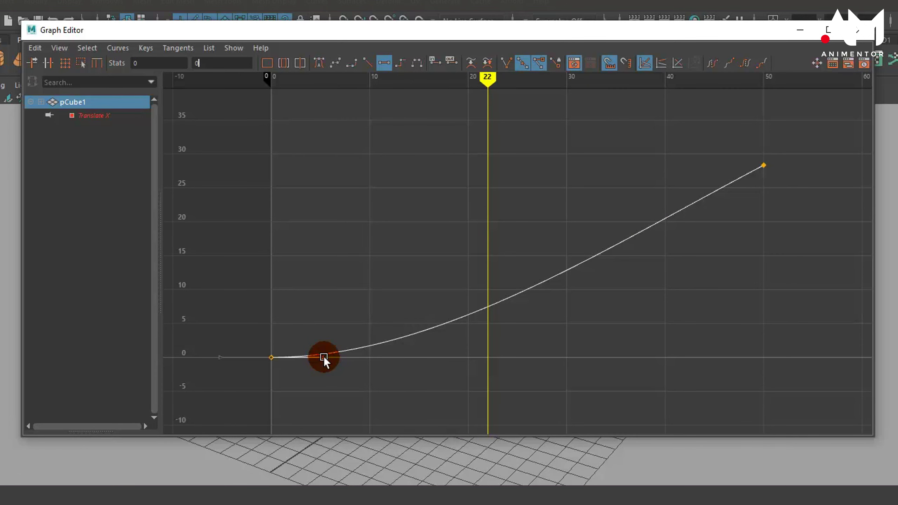
pyautogui.moveTo(323, 356); pyautogui.dragTo(318, 338)
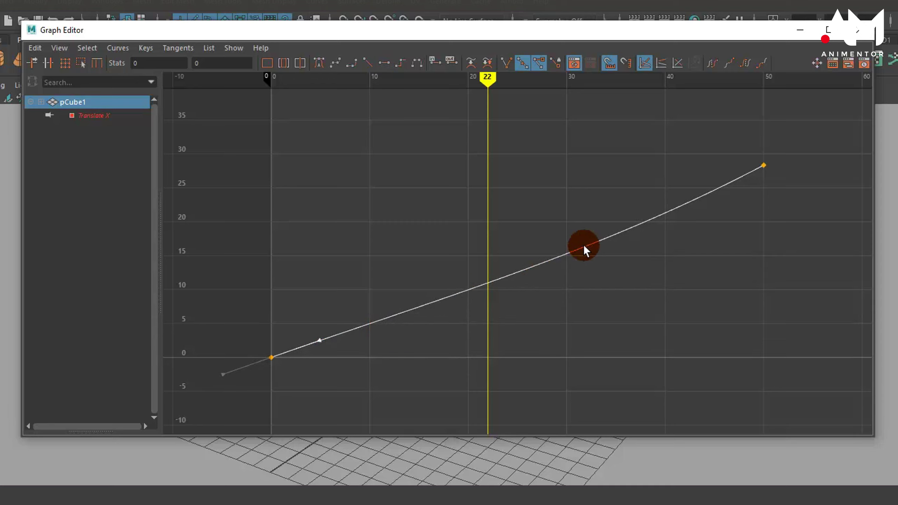
pyautogui.moveTo(739, 126); pyautogui.dragTo(790, 212)
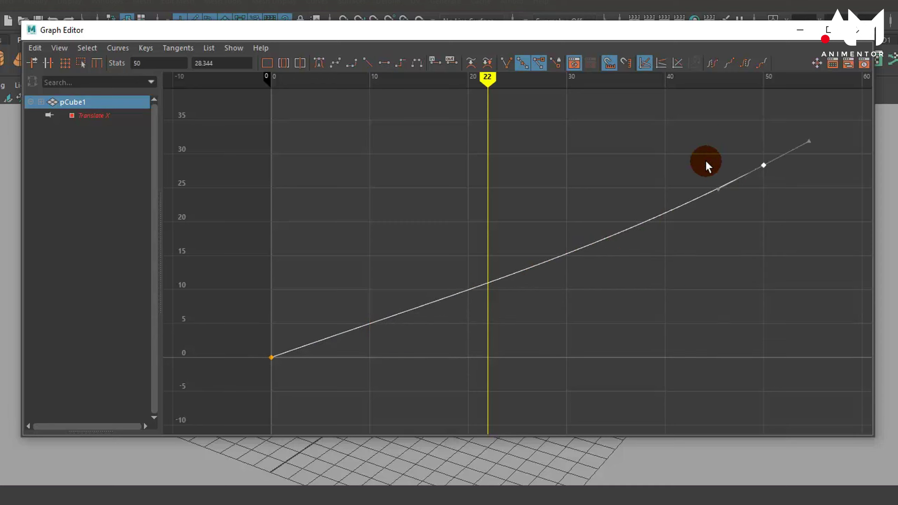
# - Straighten the curve leading into the frame-50 key using its incoming tangent
pyautogui.moveTo(706, 160); pyautogui.dragTo(743, 226)
pyautogui.moveTo(744, 226); pyautogui.dragTo(733, 227, button='middle')
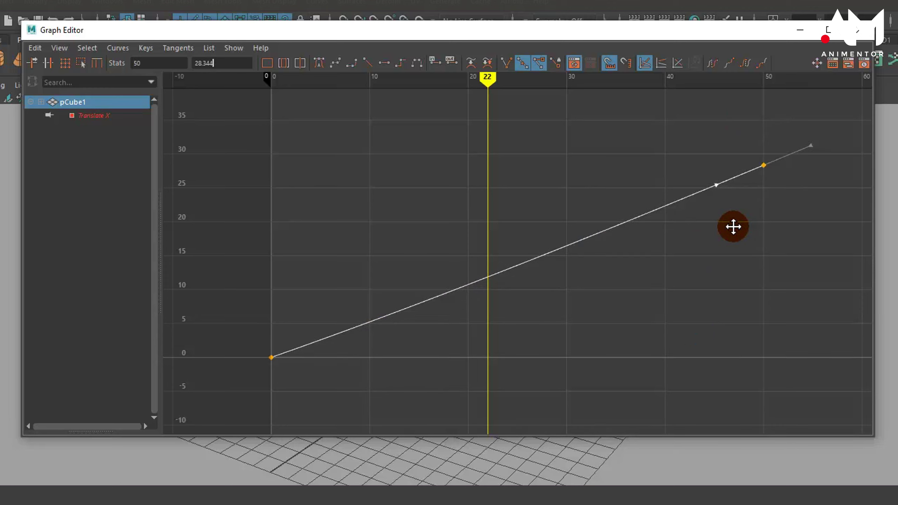
pyautogui.click(726, 244)
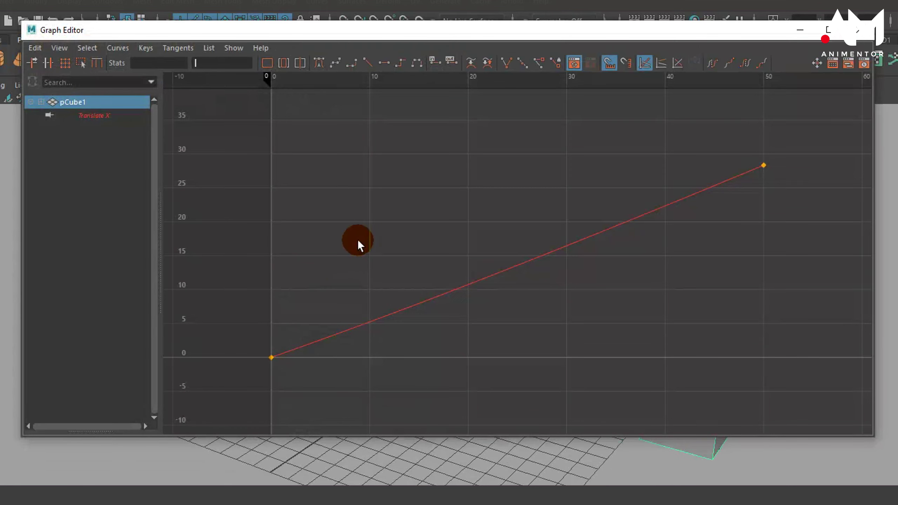
# - Swing the frame-50 tangent steeply upward so Translate X lingers near 0 until about frame 30
pyautogui.moveTo(719, 138); pyautogui.dragTo(783, 200)
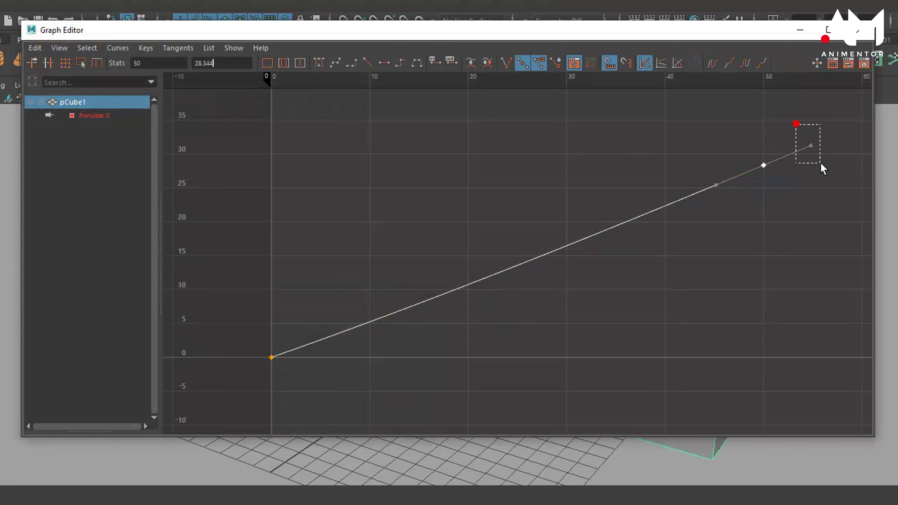
pyautogui.moveTo(820, 162); pyautogui.dragTo(833, 191)
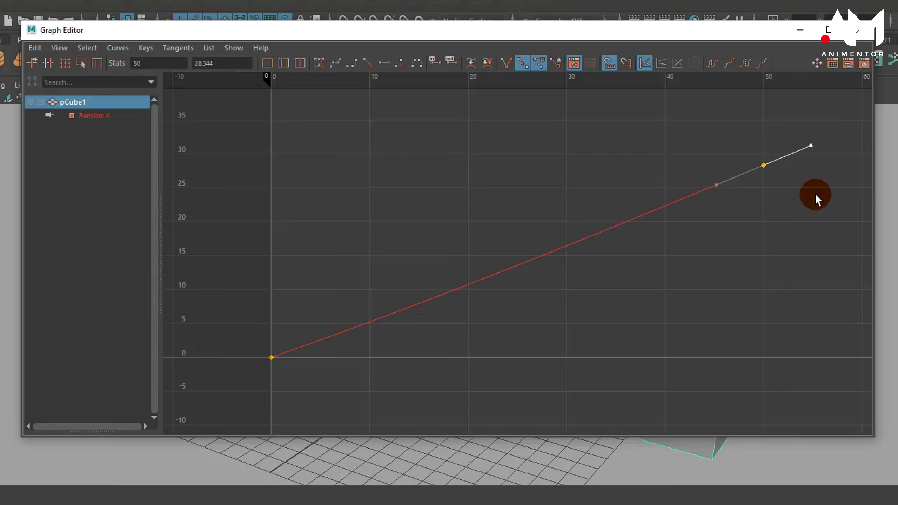
pyautogui.moveTo(808, 201); pyautogui.dragTo(782, 181, button='middle')
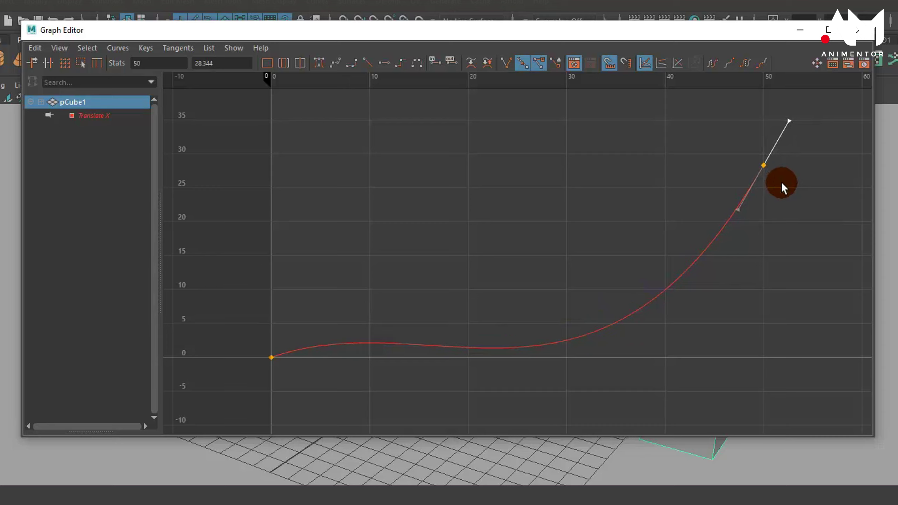
# - Flatten the frame-0 tangent so Translate X dips slightly below 0 around frame 20
pyautogui.moveTo(235, 313); pyautogui.dragTo(300, 421)
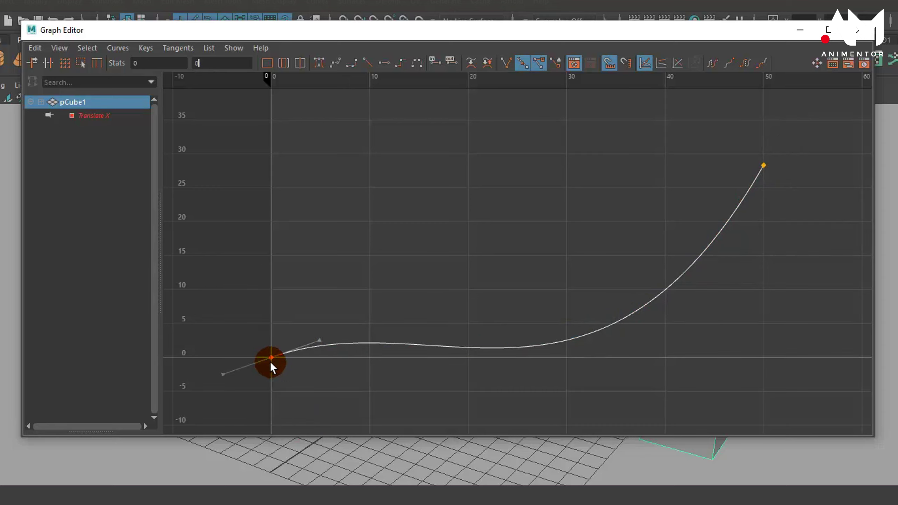
pyautogui.click(308, 356)
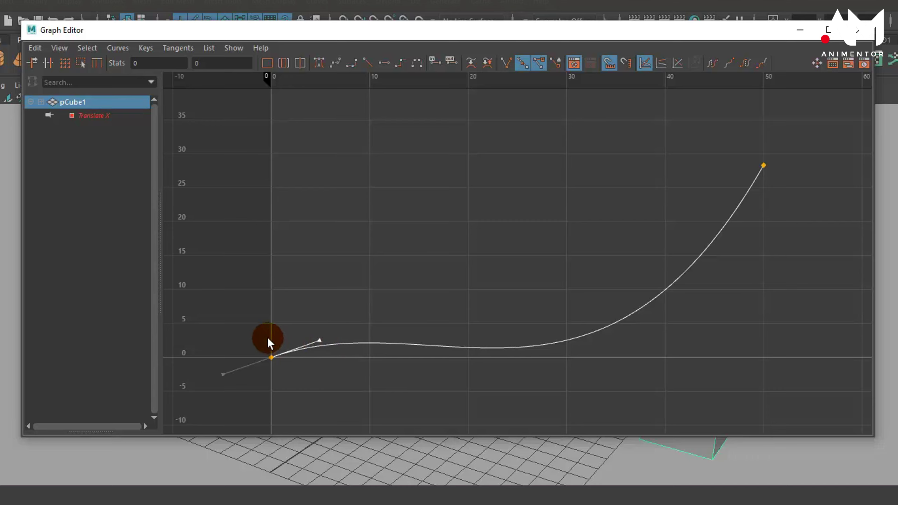
pyautogui.click(355, 382)
pyautogui.click(320, 352)
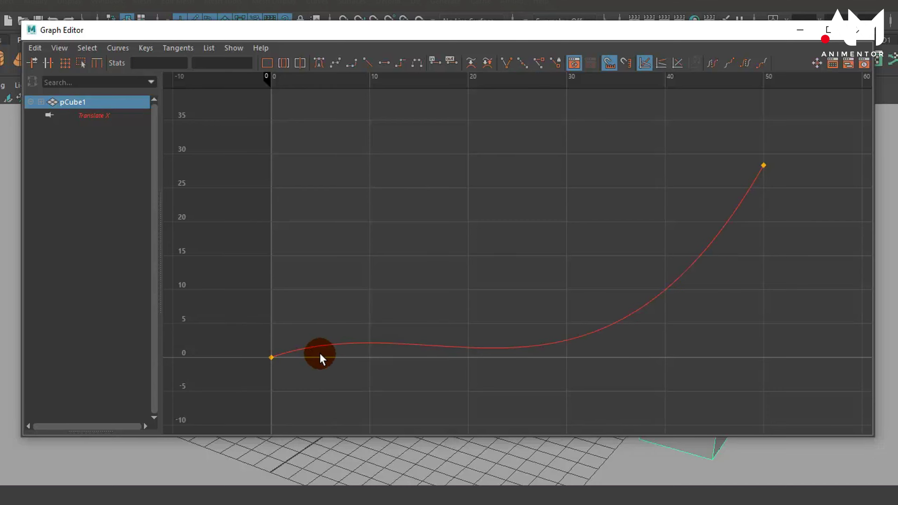
pyautogui.moveTo(244, 332); pyautogui.dragTo(280, 379)
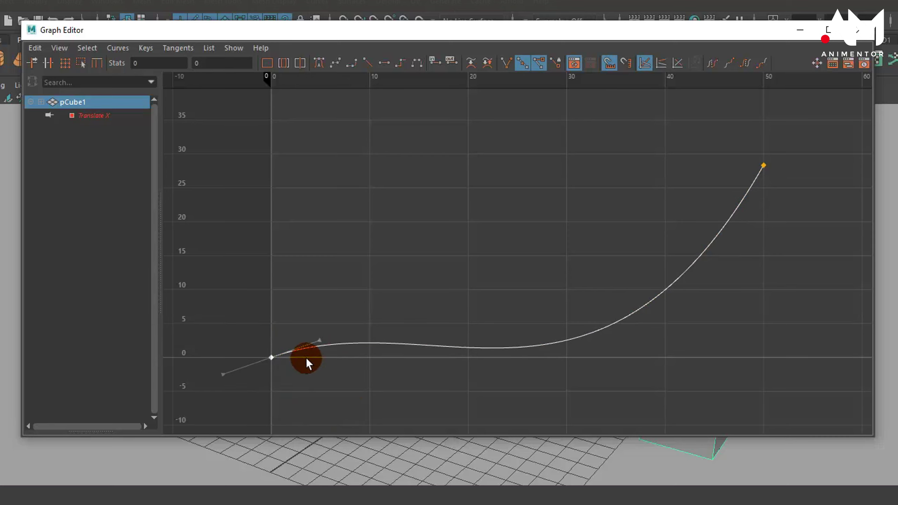
pyautogui.click(319, 342)
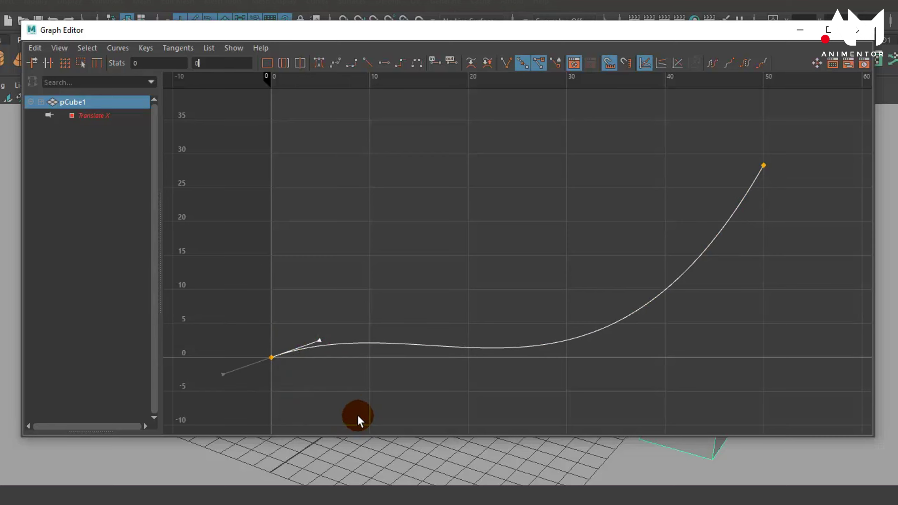
pyautogui.moveTo(307, 349); pyautogui.dragTo(307, 348)
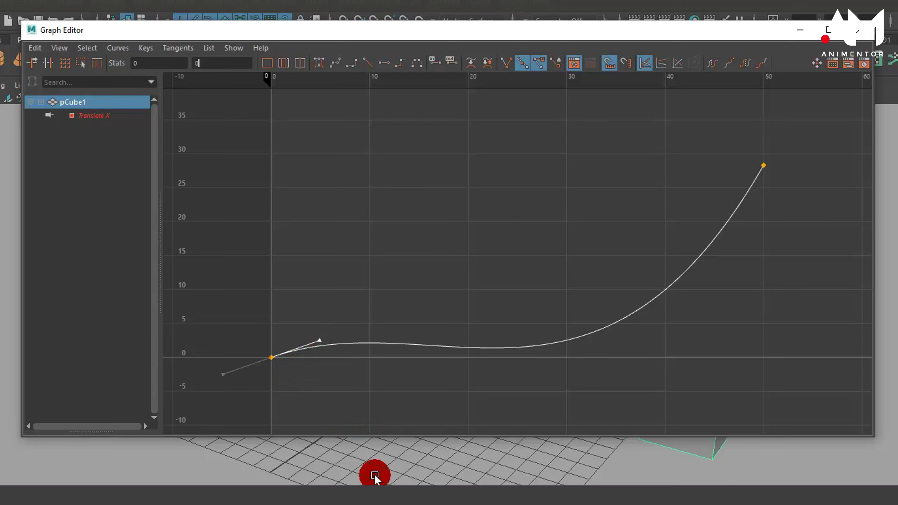
pyautogui.click(362, 436)
pyautogui.moveTo(320, 340); pyautogui.dragTo(319, 357, button='middle')
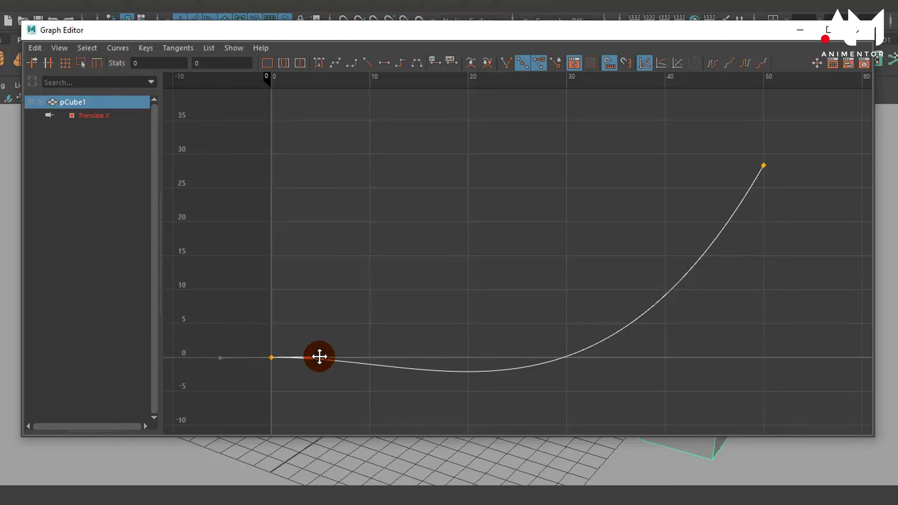
# - Adjust the frame-50 tangent to make the dip near frame 20 shallower, then minimize the Graph Editor
pyautogui.moveTo(705, 128); pyautogui.dragTo(767, 187)
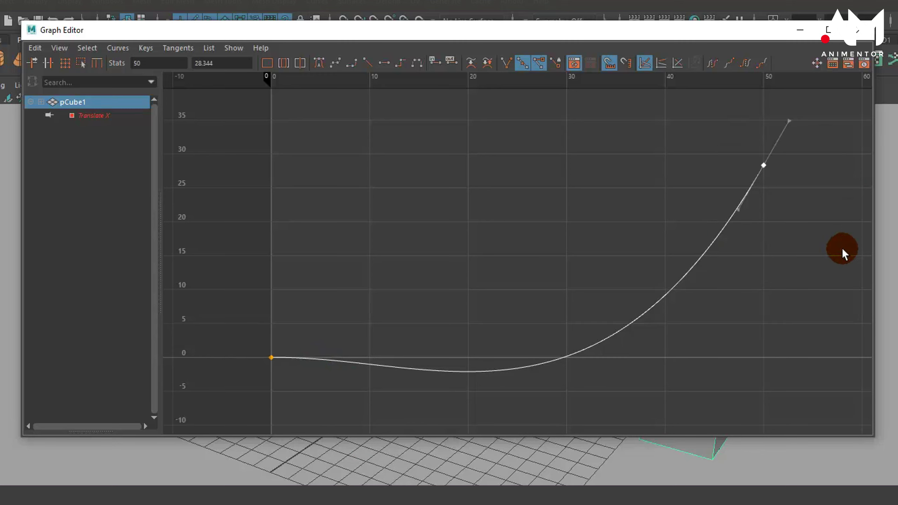
pyautogui.moveTo(712, 178); pyautogui.dragTo(765, 241)
pyautogui.moveTo(754, 224); pyautogui.dragTo(745, 227, button='middle')
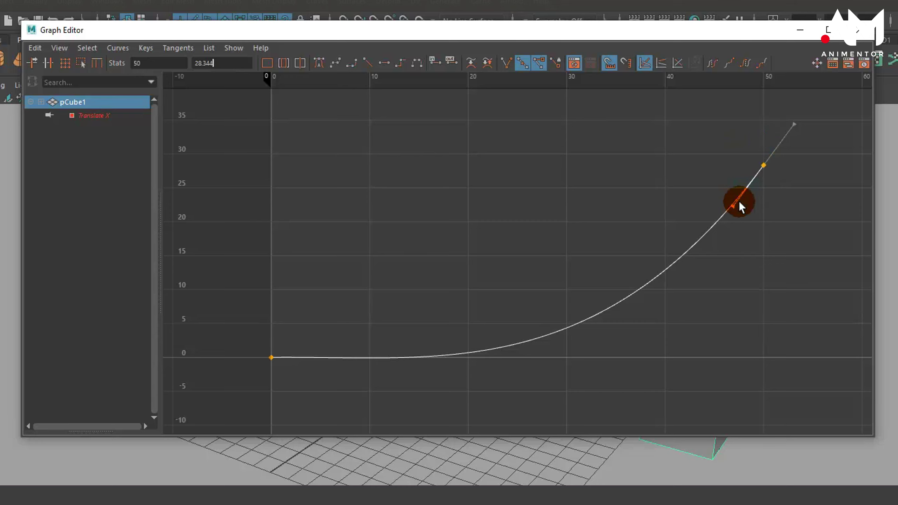
pyautogui.click(801, 29)
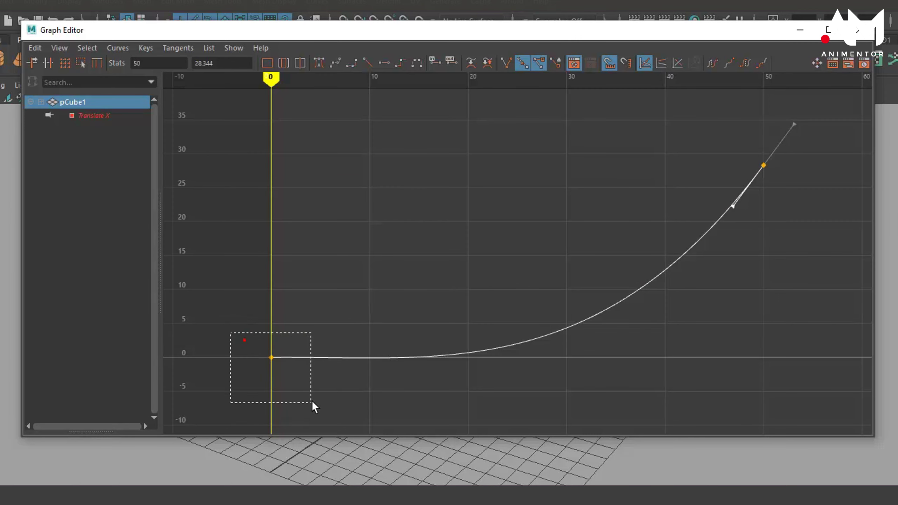
# - Fine-tune the frame-50 tangent to raise the curve slightly between frames 10 and 45
pyautogui.moveTo(312, 401); pyautogui.dragTo(312, 401)
pyautogui.moveTo(742, 125); pyautogui.dragTo(837, 226)
pyautogui.click(723, 200)
pyautogui.moveTo(760, 241); pyautogui.dragTo(757, 242, button='middle')
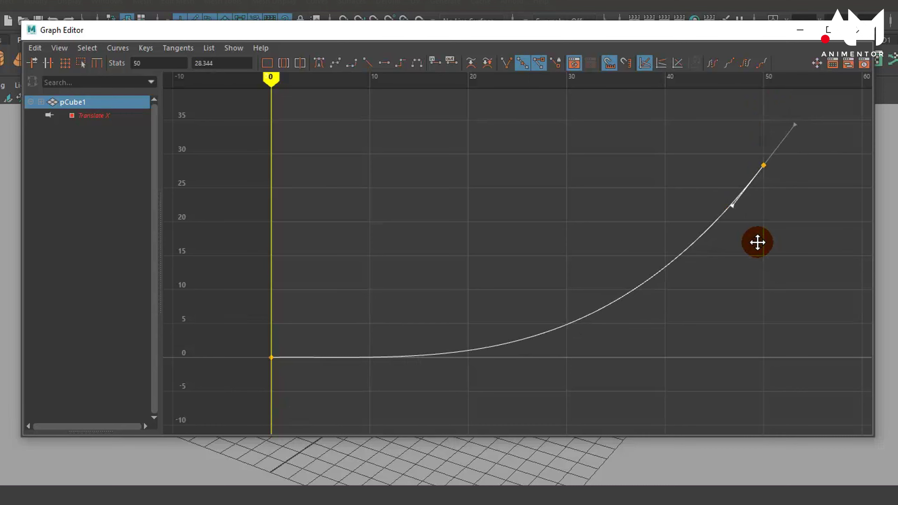
pyautogui.click(800, 30)
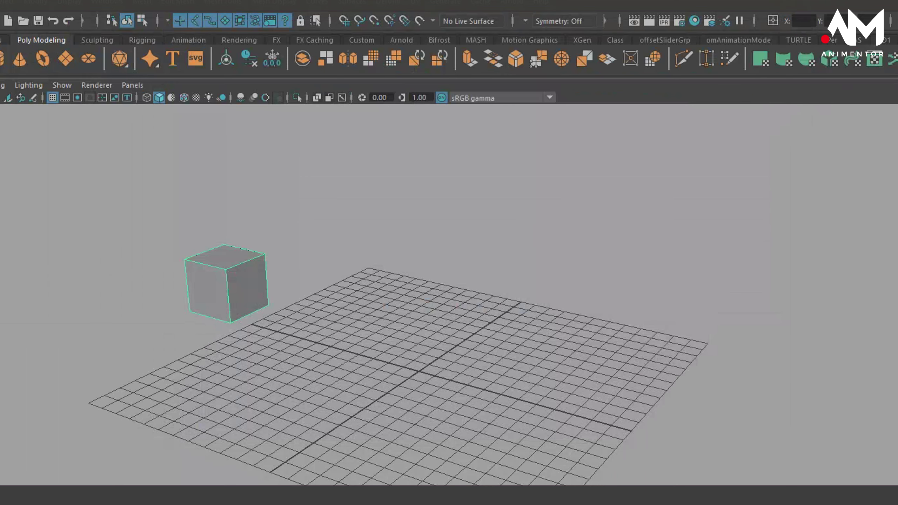
# - Play back the cube's animation, then bring back the Graph Editor showing the Translate X curve
pyautogui.hotkey('alt', 'v')
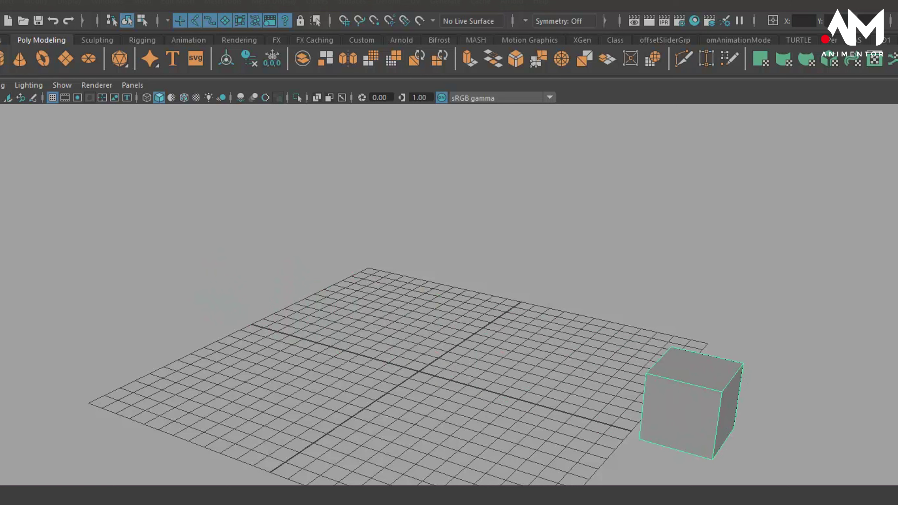
pyautogui.click(578, 443)
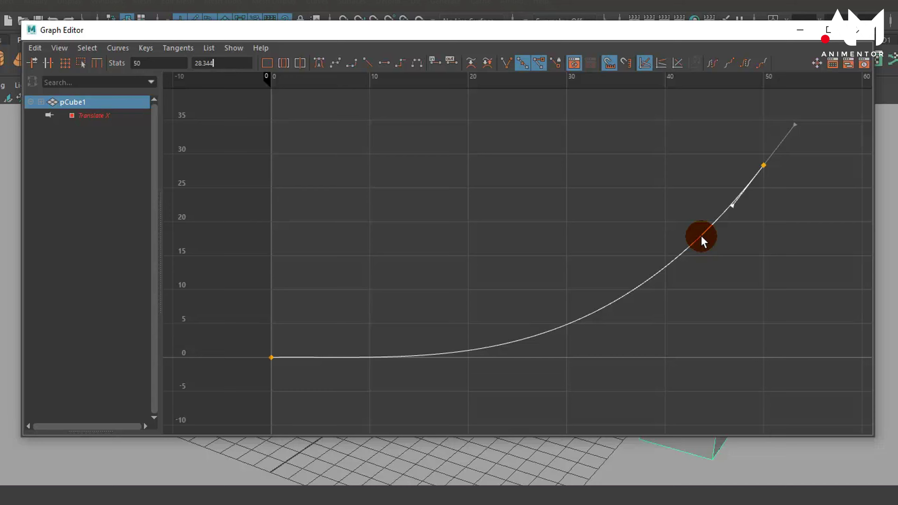
# - Make the Translate X curve linear, running straight from 0 at frame 0 to 28.344 at frame 50
pyautogui.moveTo(709, 229); pyautogui.dragTo(726, 257, button='middle')
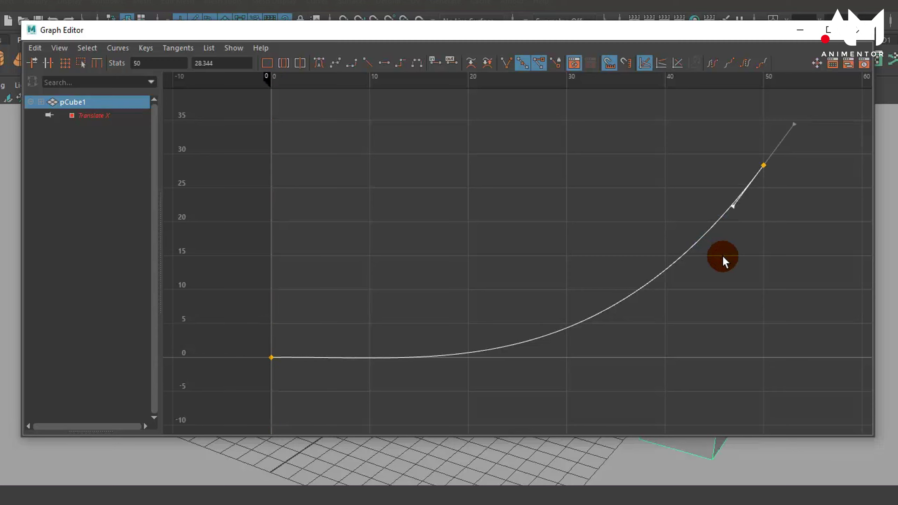
pyautogui.hotkey('ctrl', 'z')
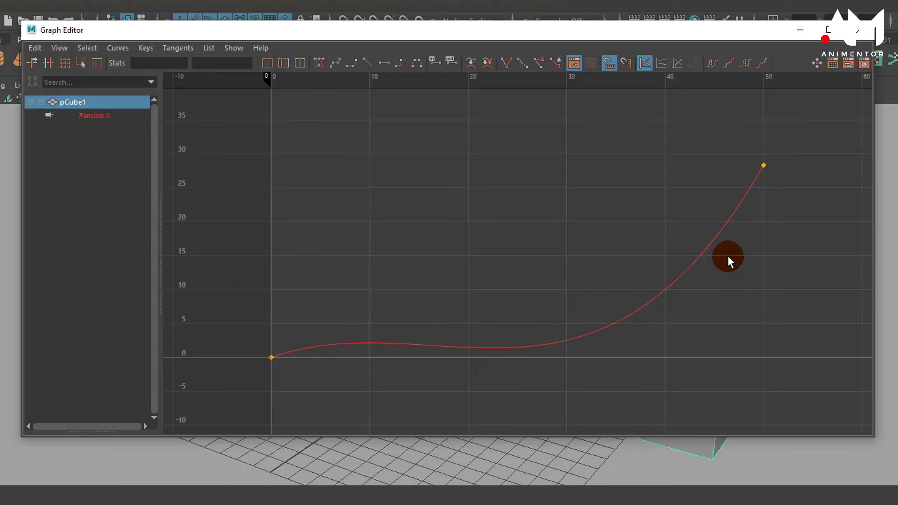
pyautogui.click(519, 182)
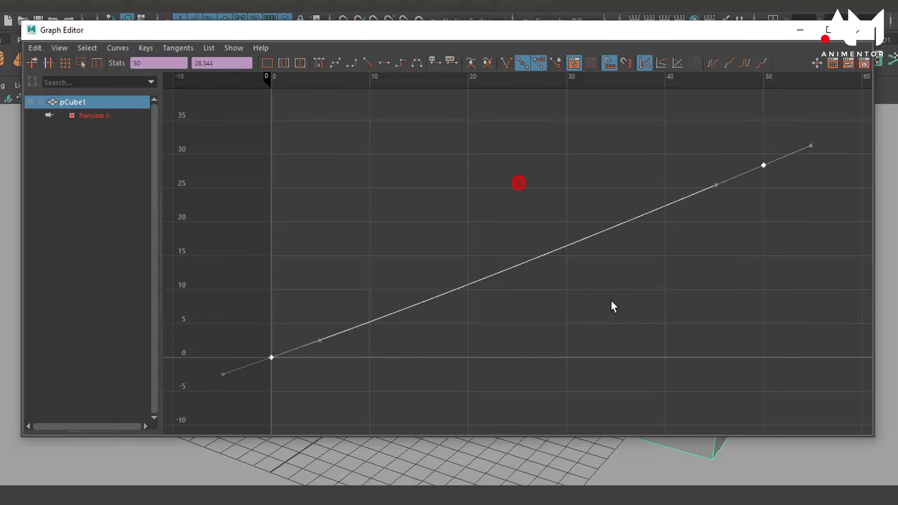
pyautogui.click(800, 30)
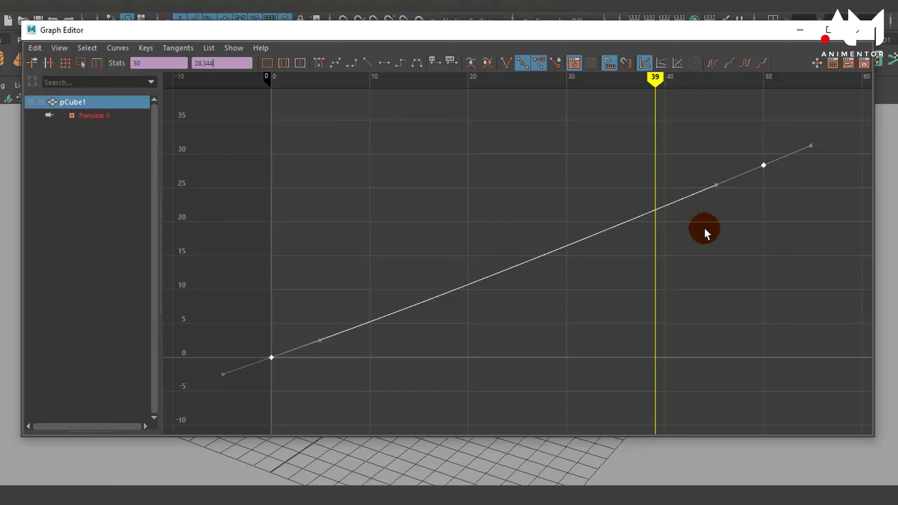
# - Flatten the frame-0 tangent so the curve eases out of frame 0
pyautogui.click(254, 329)
pyautogui.moveTo(296, 305); pyautogui.dragTo(334, 379)
pyautogui.moveTo(334, 379); pyautogui.dragTo(345, 388, button='middle')
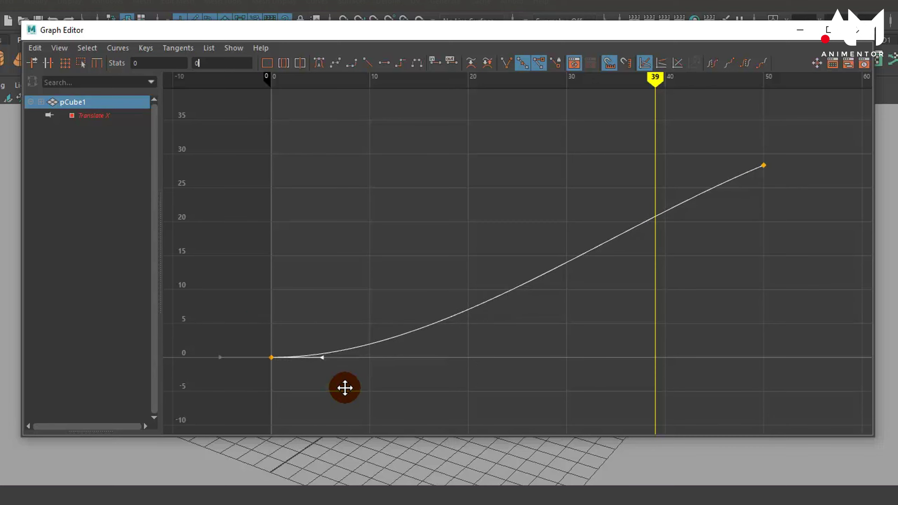
# - Flatten the frame-50 in-tangent so the curve eases into frame 50
pyautogui.moveTo(732, 135); pyautogui.dragTo(778, 180)
pyautogui.moveTo(695, 157); pyautogui.dragTo(734, 226)
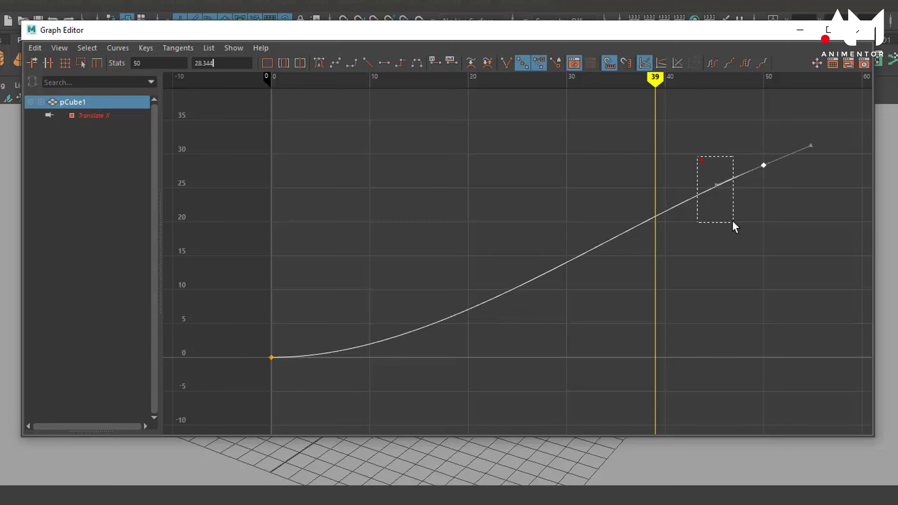
pyautogui.moveTo(734, 226); pyautogui.dragTo(715, 197, button='middle')
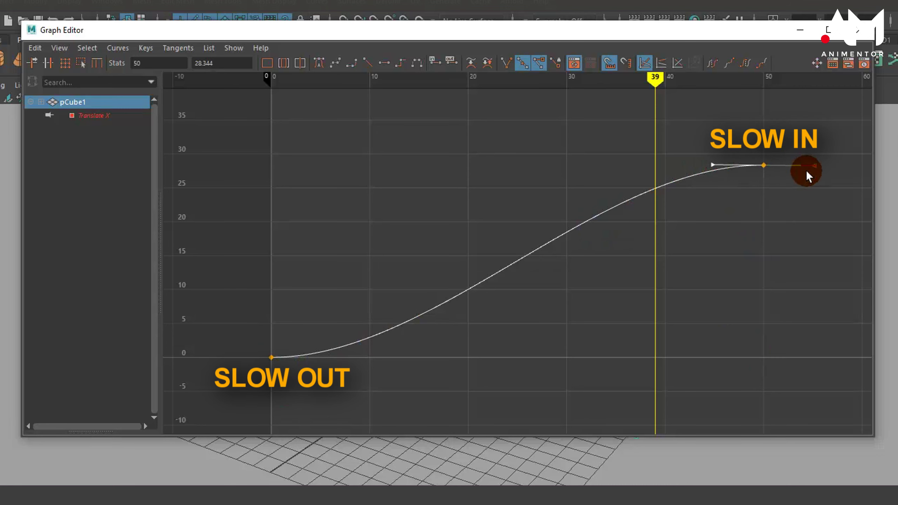
pyautogui.click(802, 31)
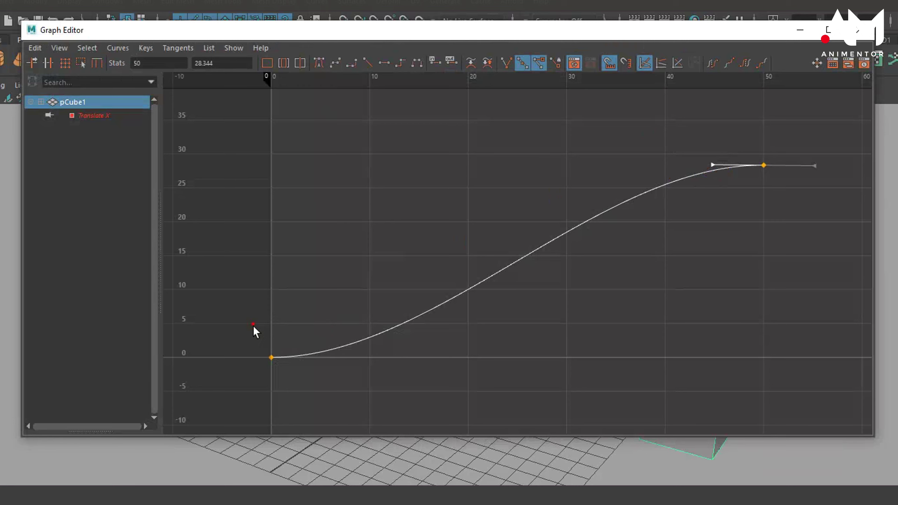
# - Tilt the frame-0 out-tangent downward so Translate X dips to about -9 near frame 10
pyautogui.moveTo(254, 326); pyautogui.dragTo(356, 405)
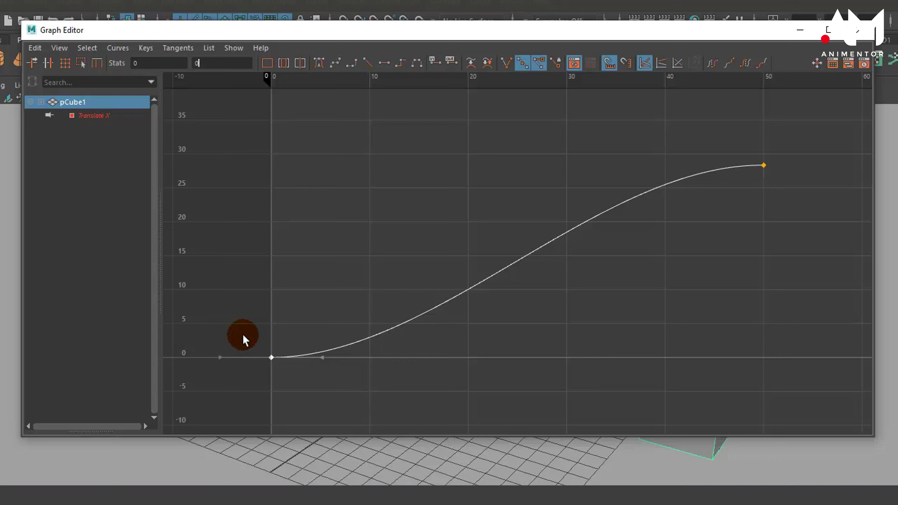
pyautogui.moveTo(233, 364); pyautogui.dragTo(249, 382)
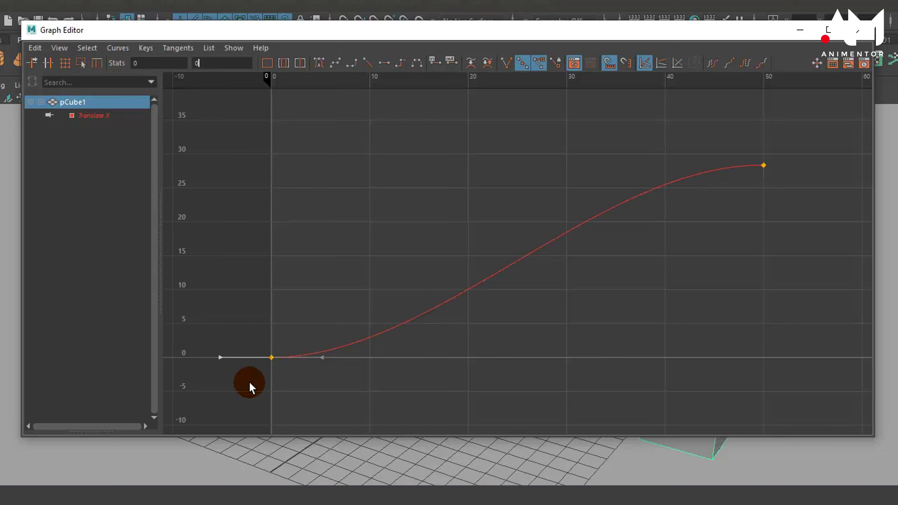
pyautogui.moveTo(317, 360); pyautogui.dragTo(318, 357)
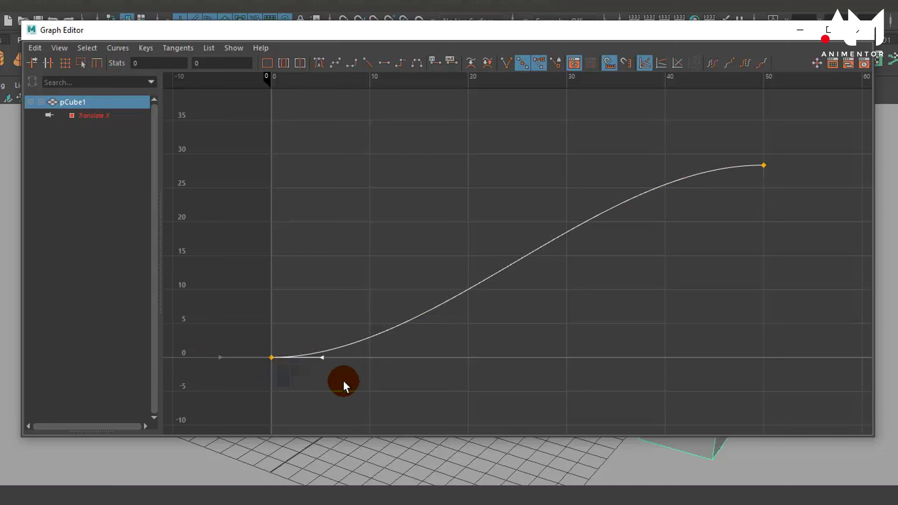
pyautogui.moveTo(327, 374); pyautogui.dragTo(305, 418, button='middle')
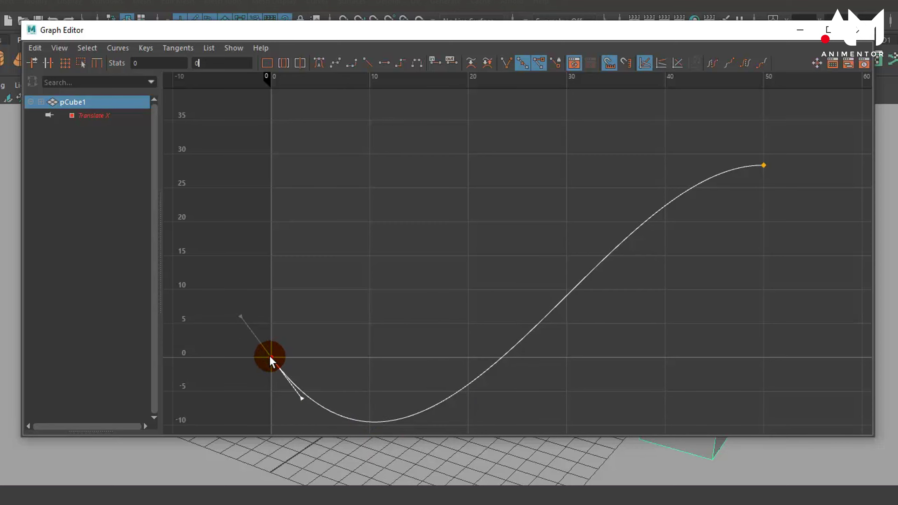
# - Set the frame-0 key's value to 0 in the Stats field
pyautogui.moveTo(254, 345); pyautogui.dragTo(289, 367)
pyautogui.click(212, 62)
pyautogui.write('0')
pyautogui.click(862, 231)
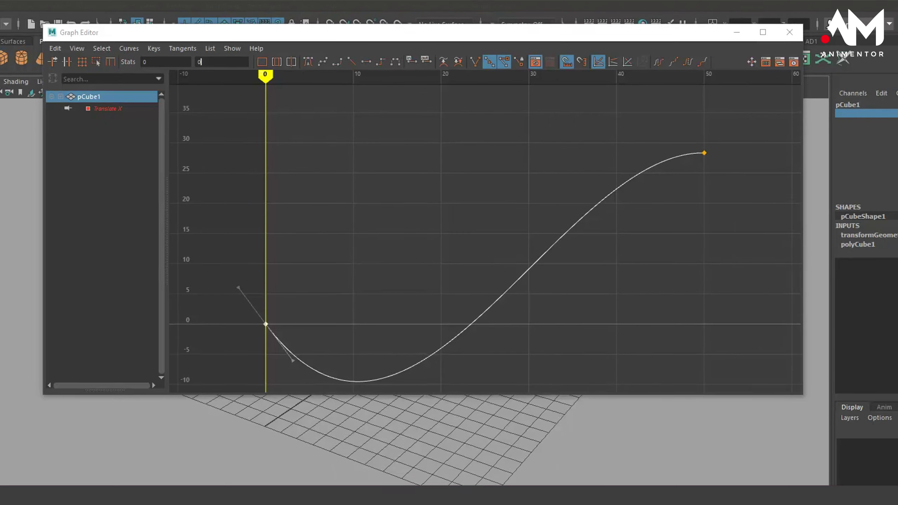
# - Scrub to frame 7, where Translate X reads -8.574, and reframe the Graph Editor on the curve
pyautogui.click(253, 270)
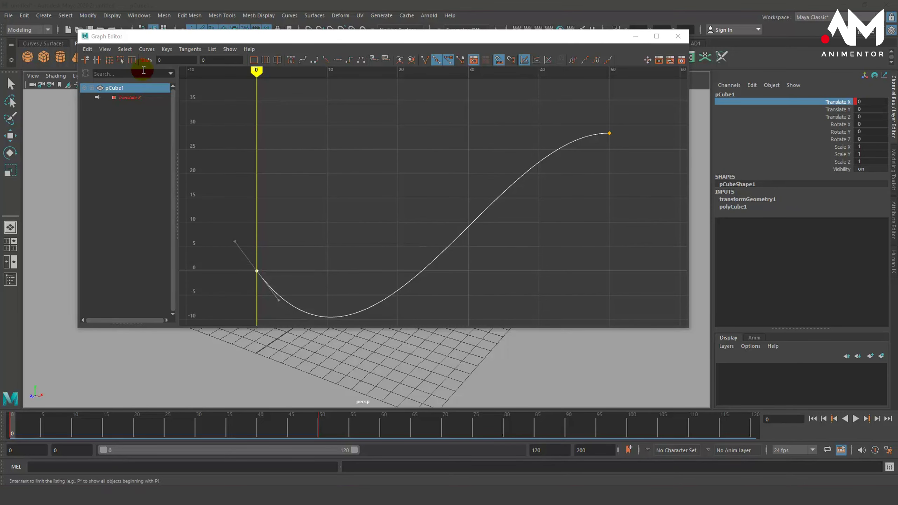
pyautogui.click(278, 341)
pyautogui.moveTo(13, 429); pyautogui.dragTo(59, 438)
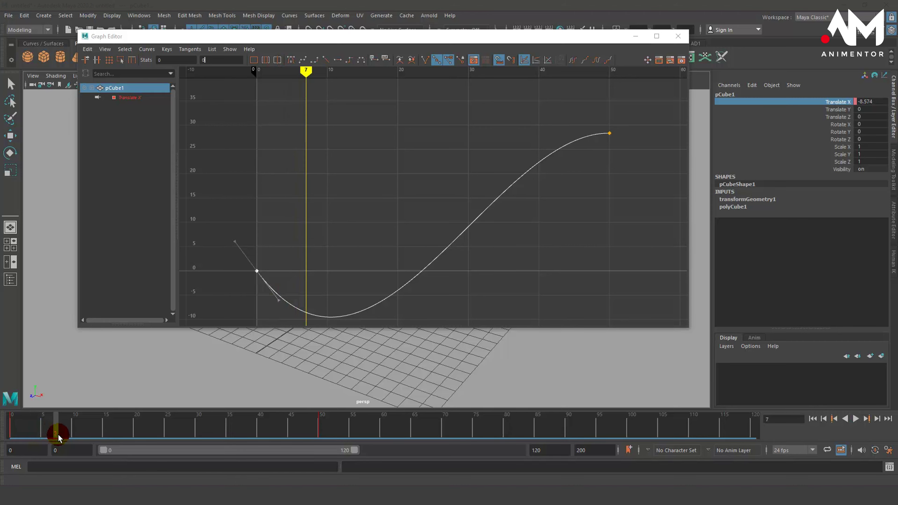
pyautogui.moveTo(259, 37)
pyautogui.mouseDown()
pyautogui.moveTo(243, 69)
pyautogui.moveTo(250, 91)
pyautogui.mouseUp()
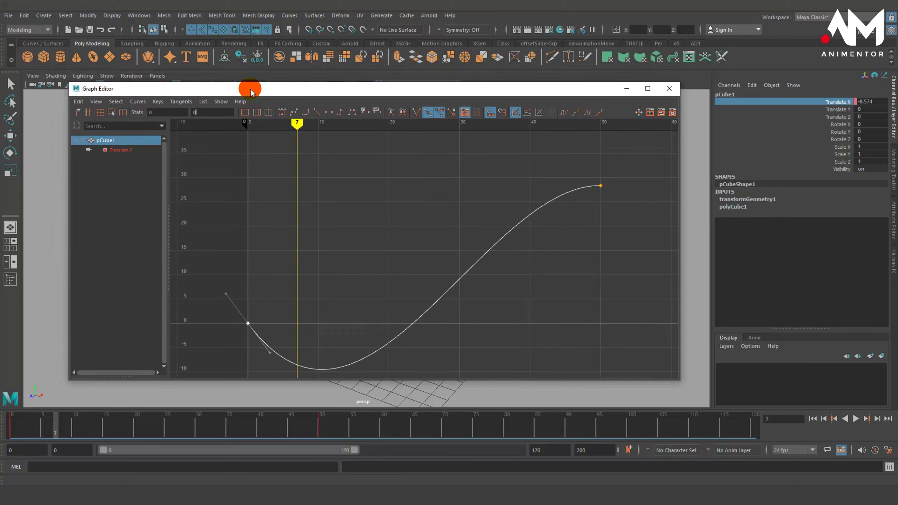
pyautogui.moveTo(325, 332)
pyautogui.keyDown('alt'); pyautogui.mouseDown(button='middle')
pyautogui.moveTo(356, 327)
pyautogui.moveTo(349, 341)
pyautogui.moveTo(359, 325)
pyautogui.mouseUp(button='middle'); pyautogui.keyUp('alt')
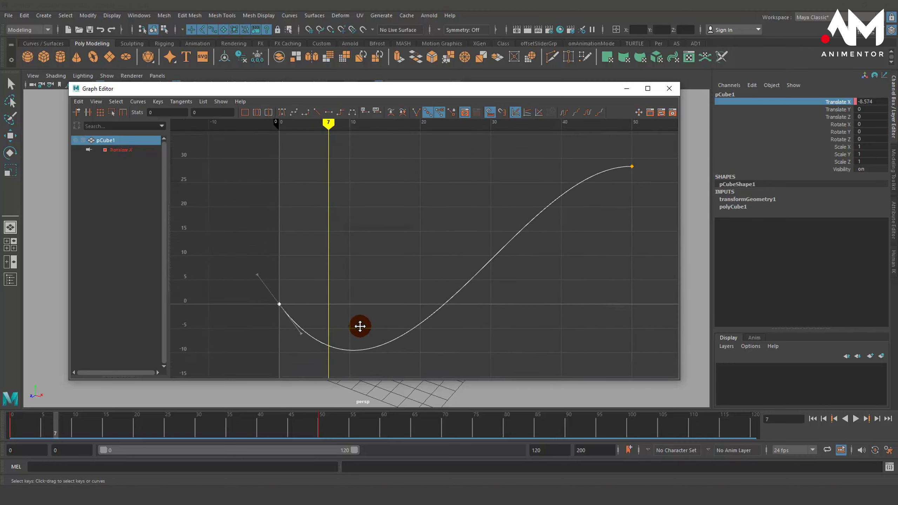
pyautogui.moveTo(359, 325)
pyautogui.keyDown('alt'); pyautogui.mouseDown(button='right')
pyautogui.moveTo(337, 330)
pyautogui.moveTo(357, 334)
pyautogui.mouseUp(button='right'); pyautogui.keyUp('alt')
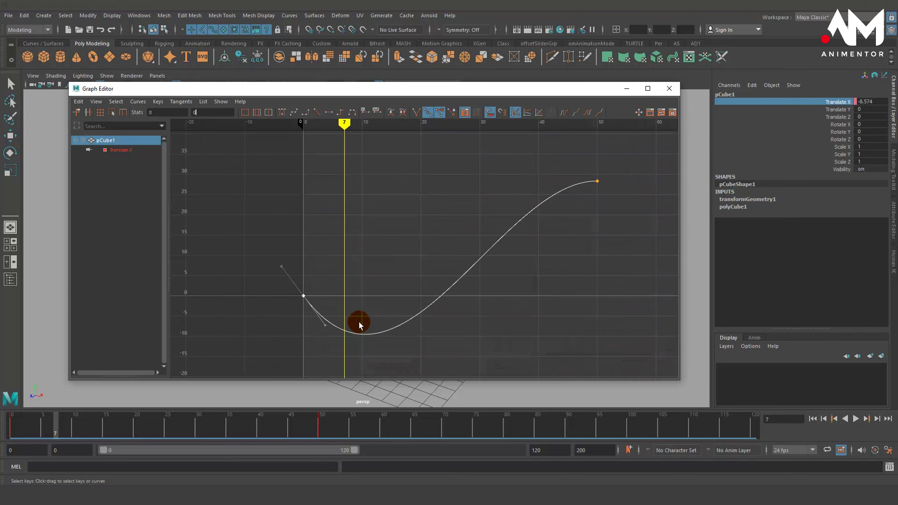
pyautogui.click(303, 297)
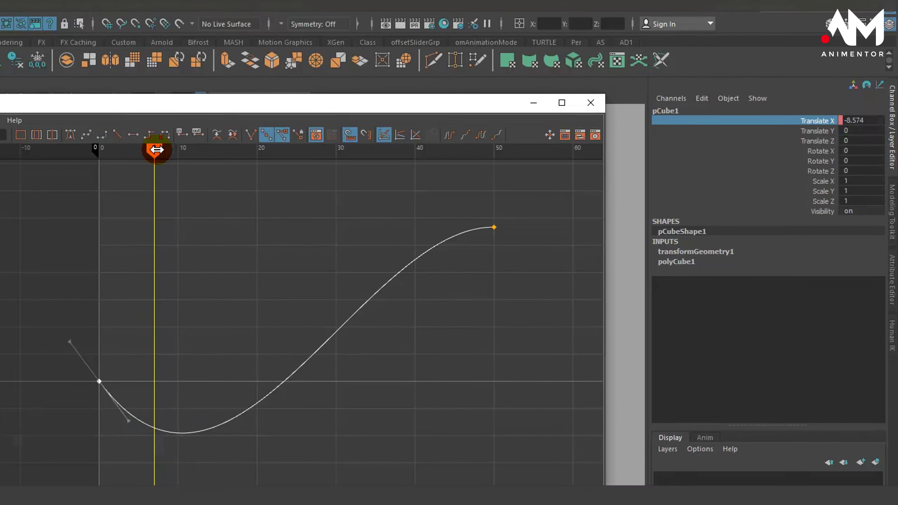
# - Scrub from frame 9 through 23 to frame 24, where Translate X reads 0.756
pyautogui.moveTo(200, 143); pyautogui.dragTo(274, 143)
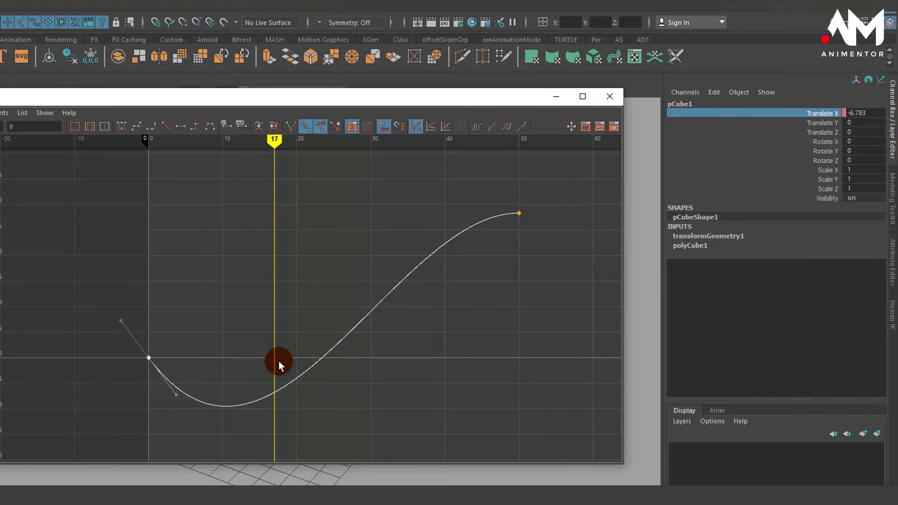
pyautogui.moveTo(283, 146); pyautogui.dragTo(319, 154)
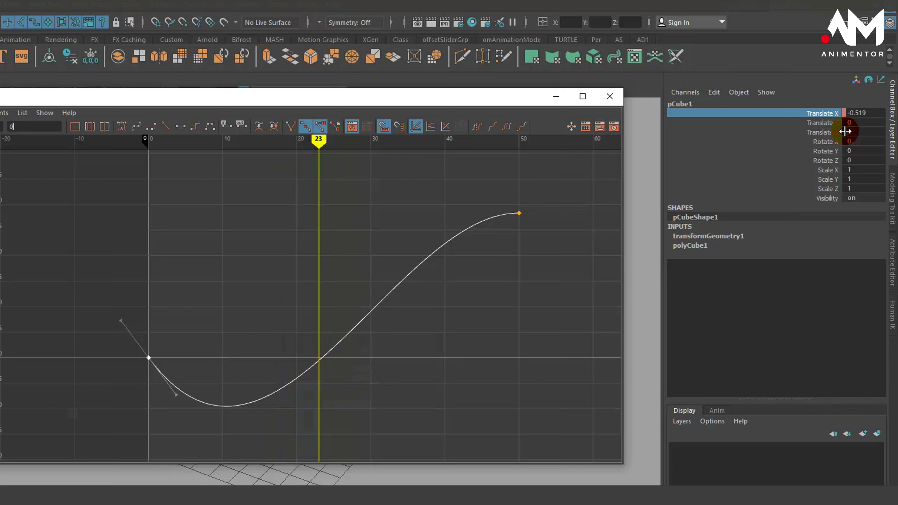
pyautogui.click(324, 141)
pyautogui.moveTo(324, 141); pyautogui.dragTo(327, 143)
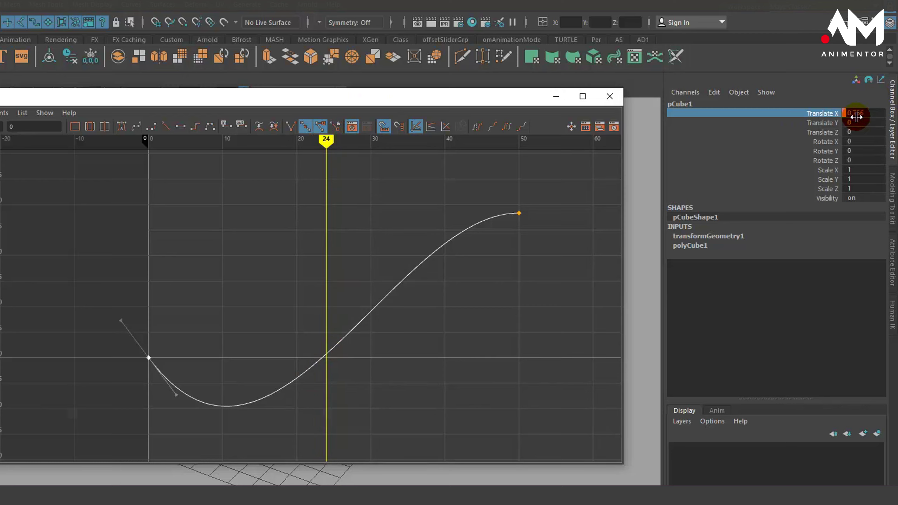
# - Return the current time to frame 0, where Translate X reads 0, and select the frame-0 key
pyautogui.moveTo(321, 141)
pyautogui.mouseDown()
pyautogui.moveTo(134, 145)
pyautogui.moveTo(147, 145)
pyautogui.mouseUp()
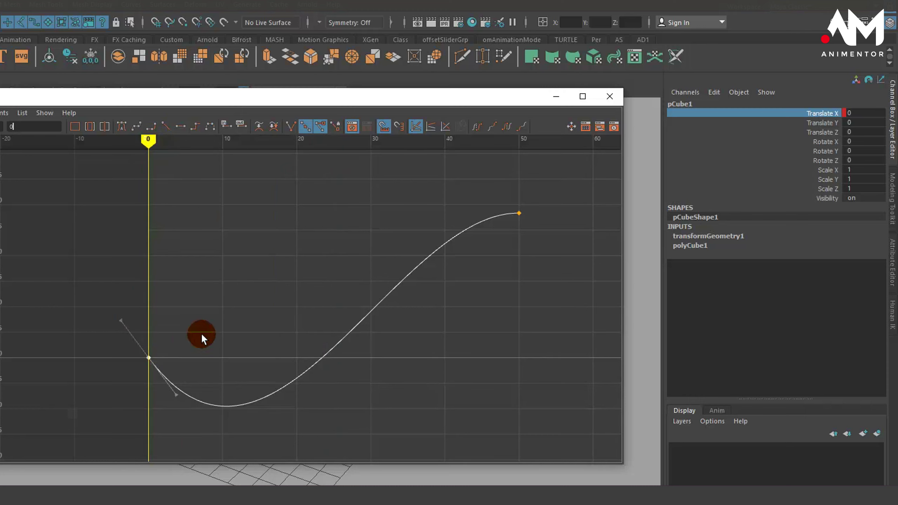
pyautogui.click(176, 395)
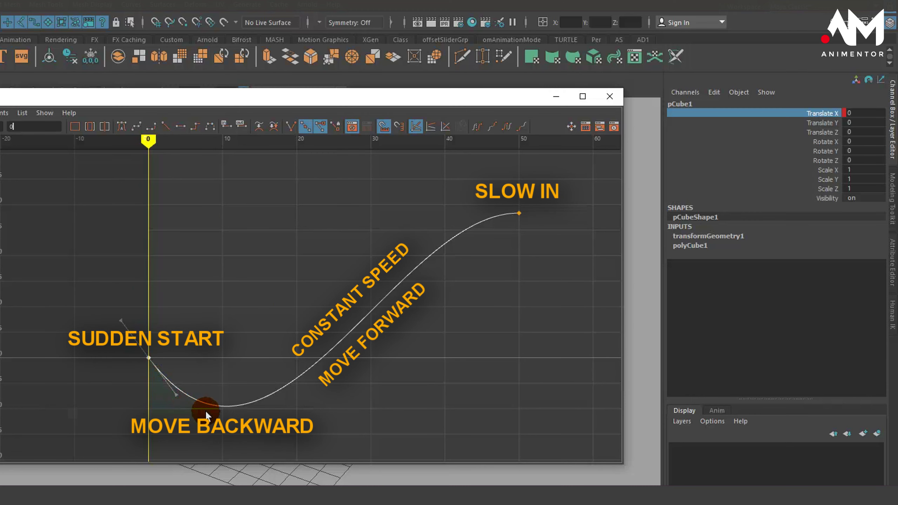
pyautogui.click(233, 413)
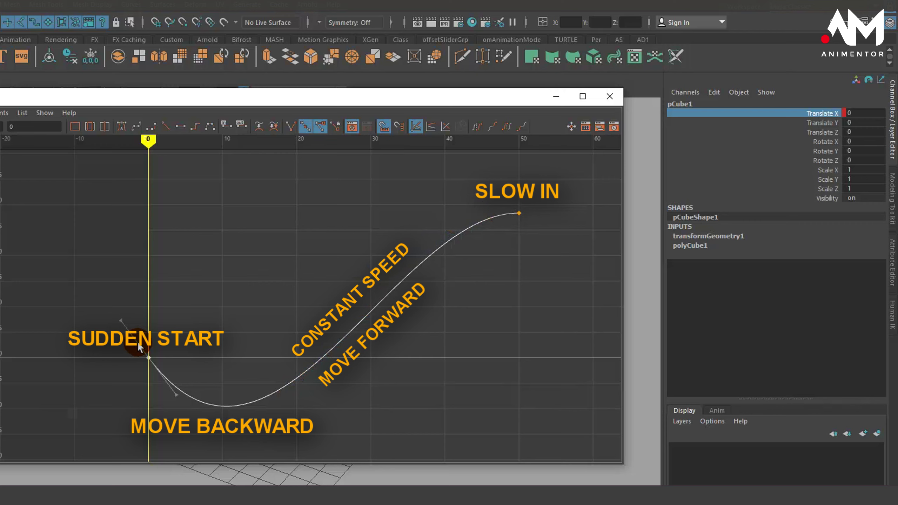
pyautogui.click(150, 357)
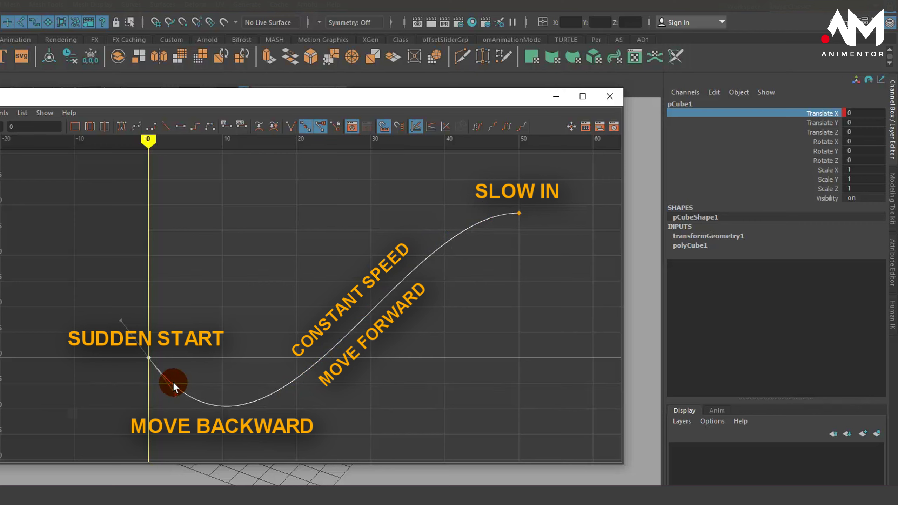
# - Hide the Graph Editor and play the cube's animation twice, rewinding to frame 0 each time
pyautogui.click(556, 96)
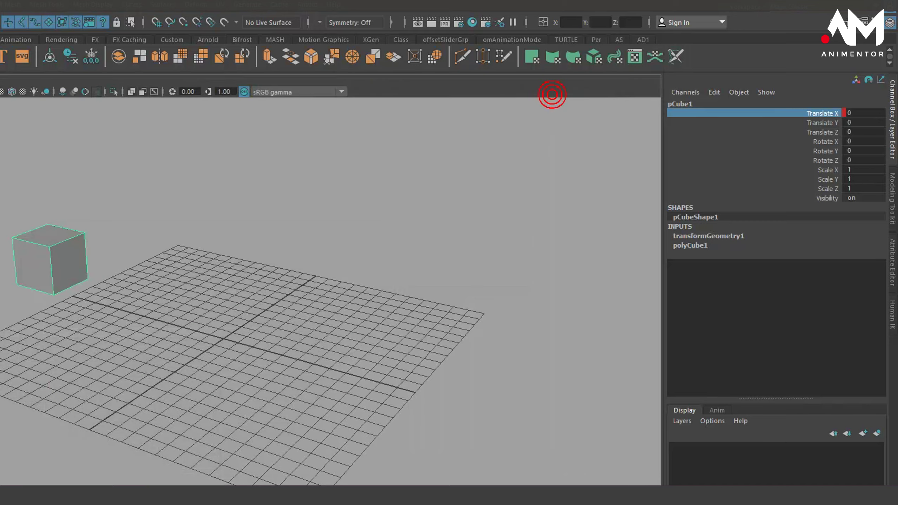
pyautogui.click(856, 418)
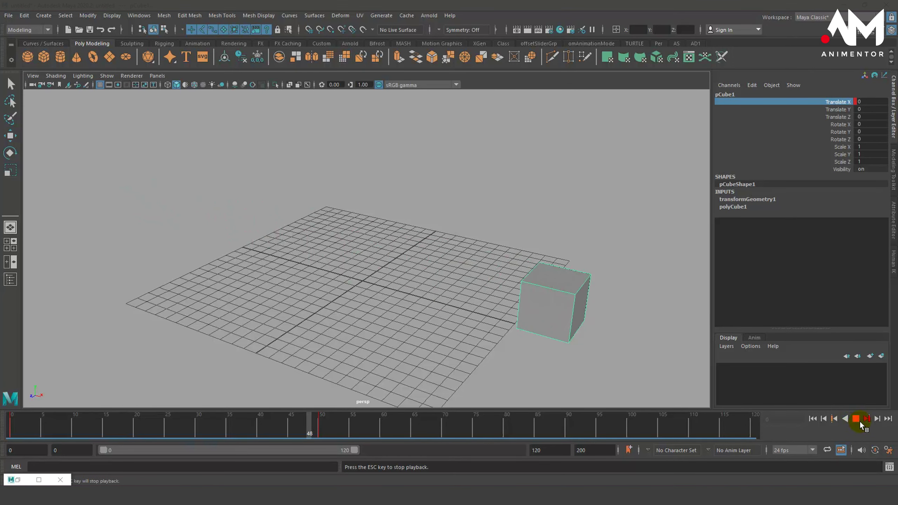
pyautogui.click(856, 419)
pyautogui.click(813, 419)
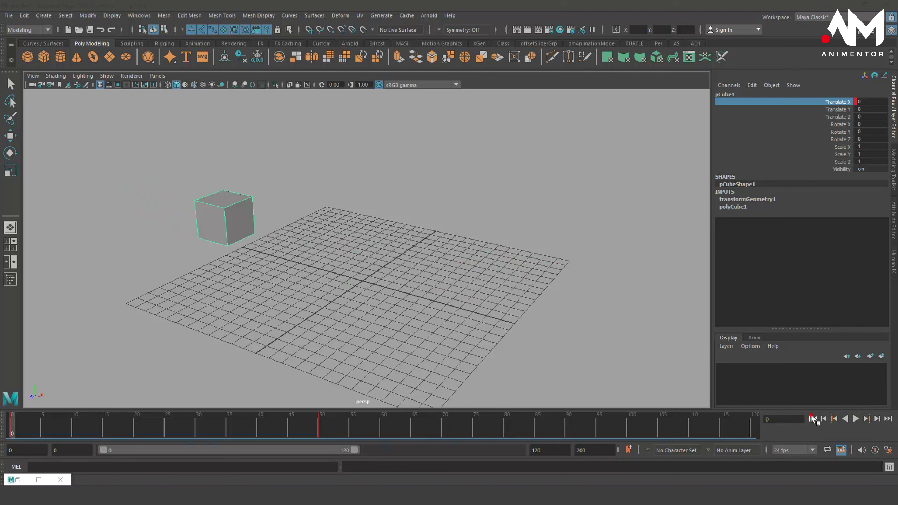
pyautogui.click(855, 419)
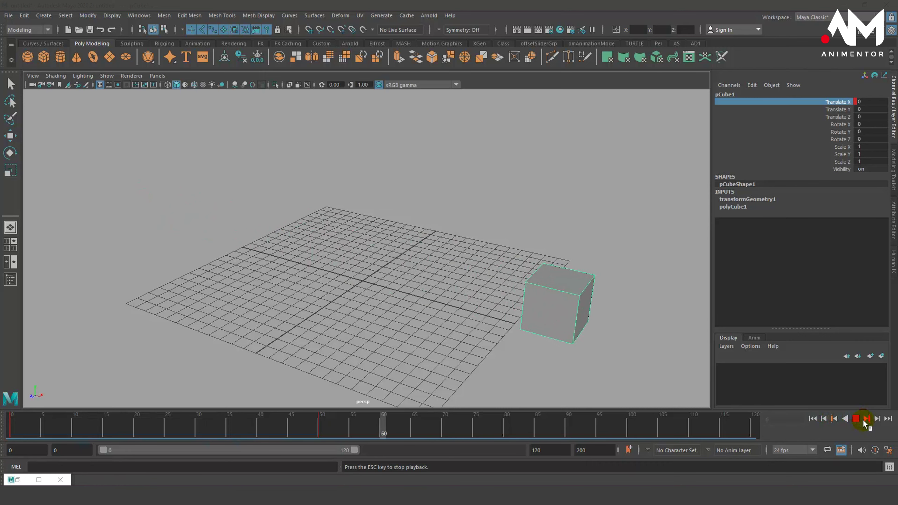
pyautogui.click(856, 419)
pyautogui.click(813, 418)
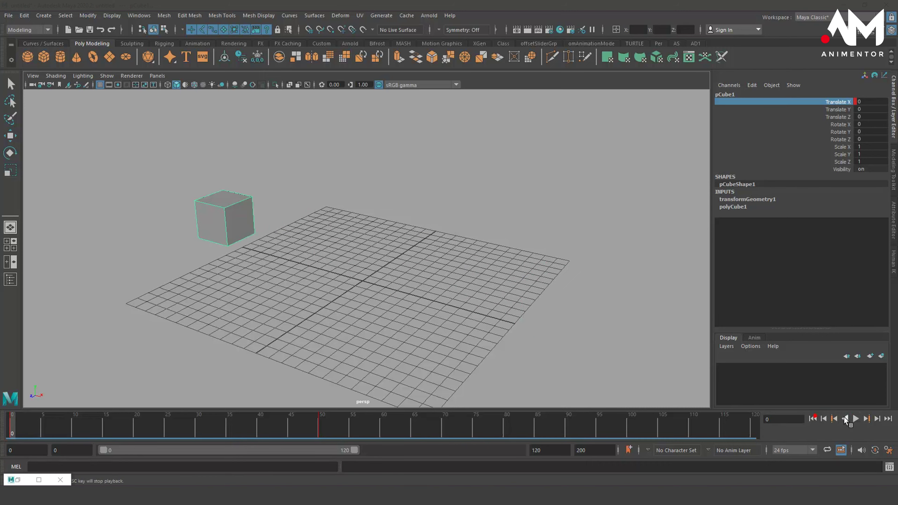
# - Play the animation again, stop at frame 31, and bring the Graph Editor back
pyautogui.click(856, 419)
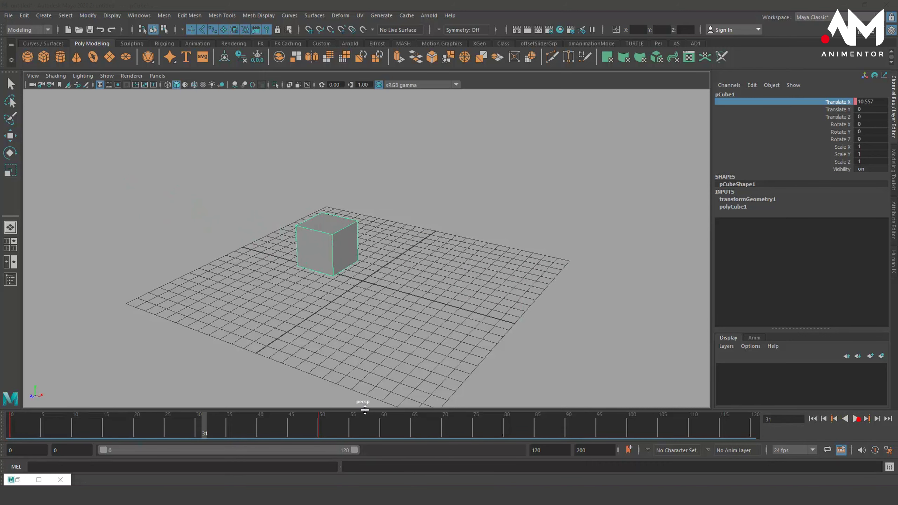
pyautogui.click(82, 470)
pyautogui.click(18, 480)
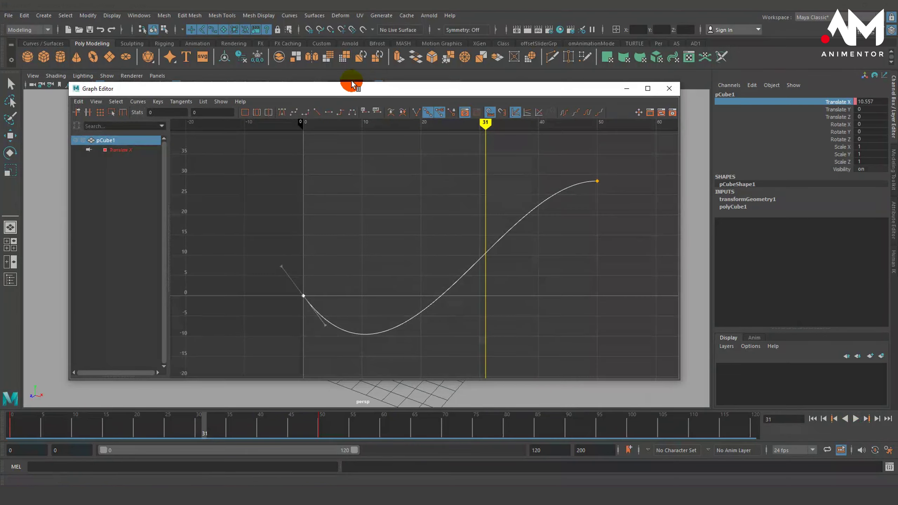
# - Arrange the Graph Editor and viewport so both the curve and cube show, rewound to frame 0
pyautogui.moveTo(353, 85)
pyautogui.mouseDown()
pyautogui.moveTo(565, 87)
pyautogui.moveTo(579, 70)
pyautogui.mouseUp()
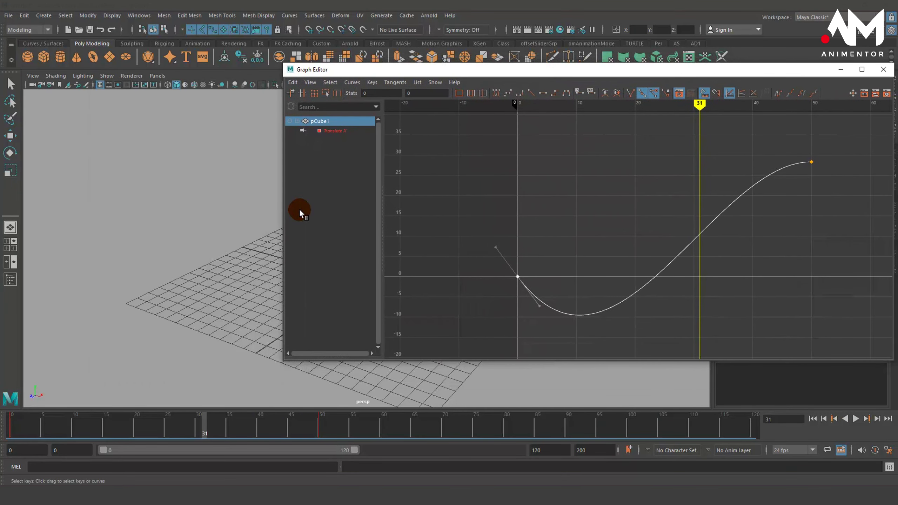
pyautogui.moveTo(298, 210)
pyautogui.keyDown('alt'); pyautogui.mouseDown(button='middle')
pyautogui.moveTo(151, 231)
pyautogui.moveTo(72, 228)
pyautogui.mouseUp(button='middle'); pyautogui.keyUp('alt')
pyautogui.keyDown('alt'); pyautogui.moveTo(187, 241); pyautogui.dragTo(233, 237, button='middle'); pyautogui.keyUp('alt')
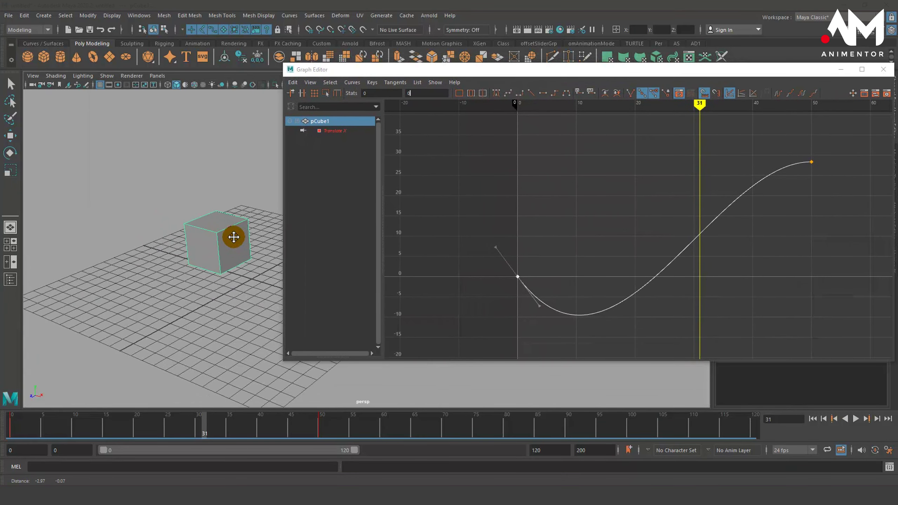
pyautogui.moveTo(389, 74); pyautogui.dragTo(369, 73)
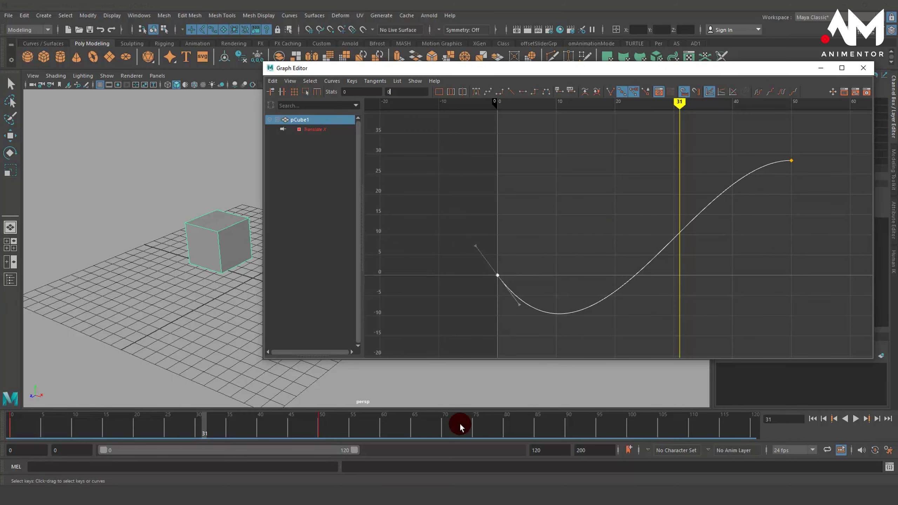
pyautogui.moveTo(119, 426); pyautogui.dragTo(1, 428)
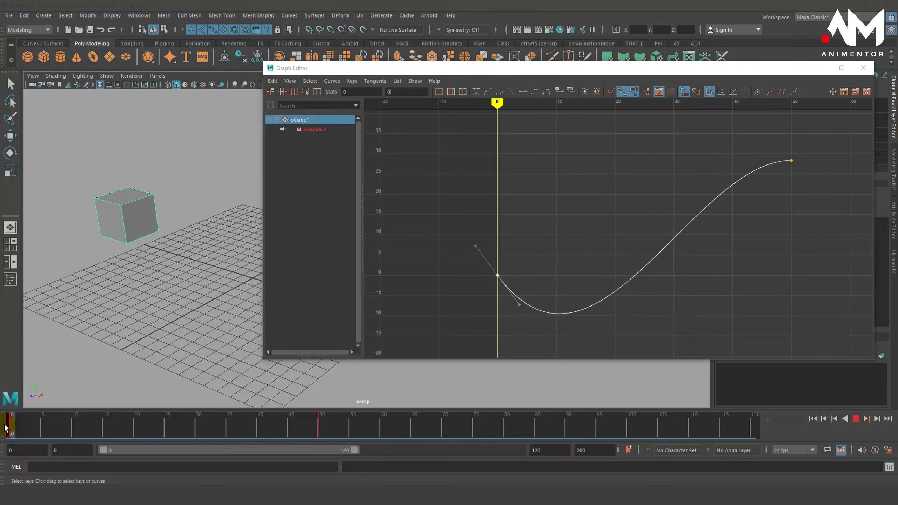
pyautogui.moveTo(487, 71)
pyautogui.mouseDown()
pyautogui.moveTo(413, 77)
pyautogui.moveTo(440, 79)
pyautogui.mouseUp()
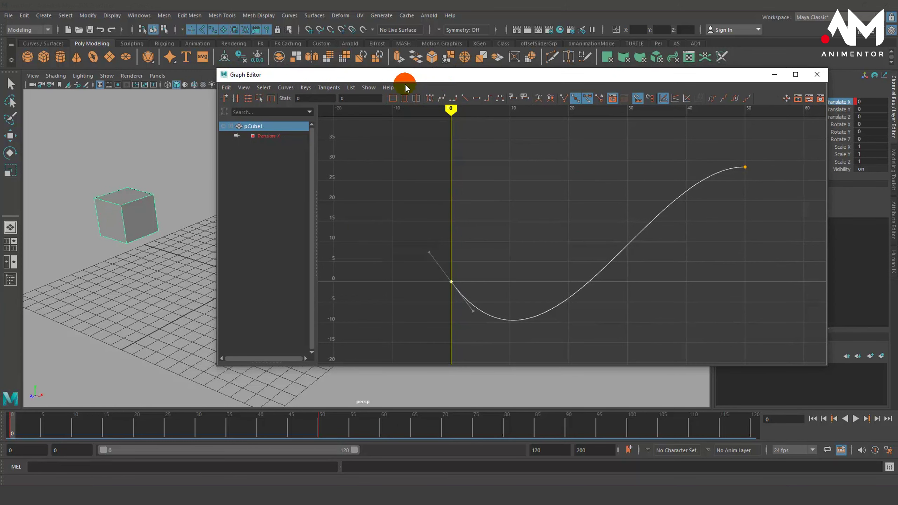
pyautogui.click(363, 97)
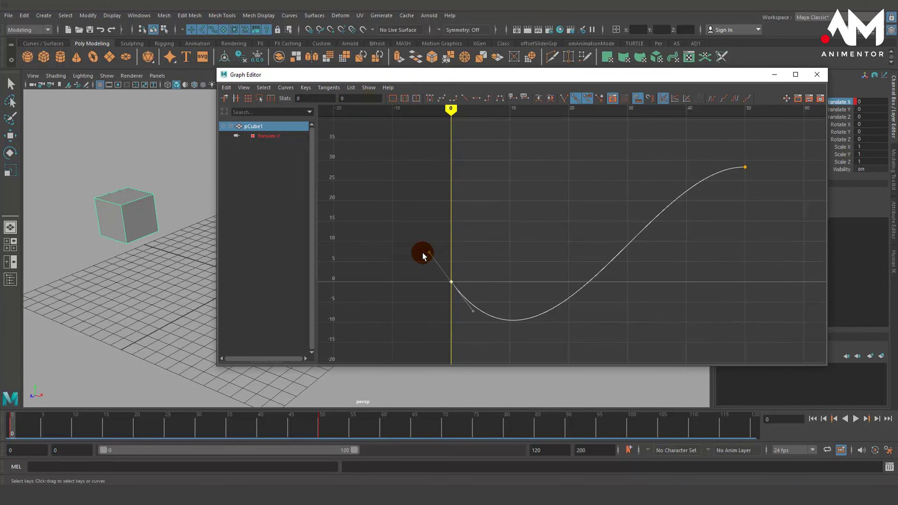
pyautogui.moveTo(437, 75); pyautogui.dragTo(424, 73)
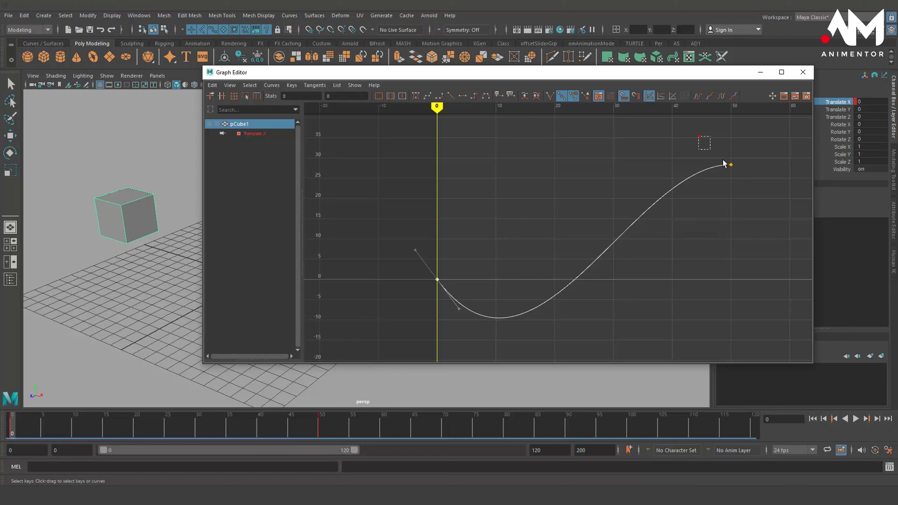
# - Select the end key, confirming frame 50 and value 28.344 in the Stats fields
pyautogui.moveTo(723, 161); pyautogui.dragTo(779, 258)
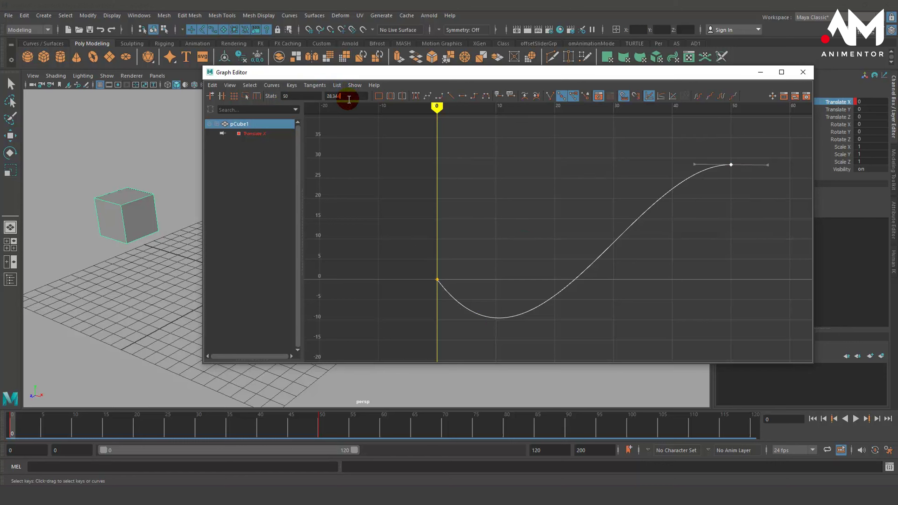
pyautogui.moveTo(720, 144); pyautogui.dragTo(765, 206)
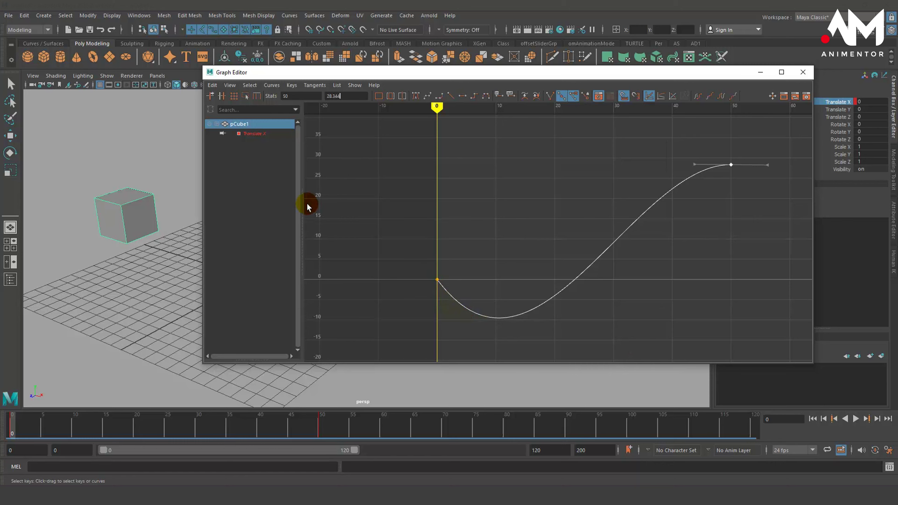
# - Scrub from frame 0 through the dip near frame 11 to frame 34, where Translate X reads 14.817
pyautogui.moveTo(109, 421); pyautogui.dragTo(19, 424)
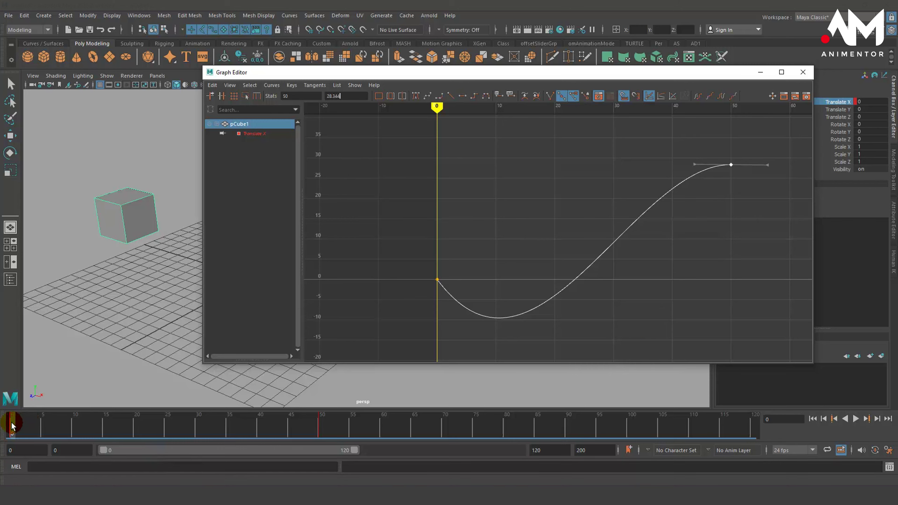
pyautogui.moveTo(11, 424); pyautogui.dragTo(73, 436)
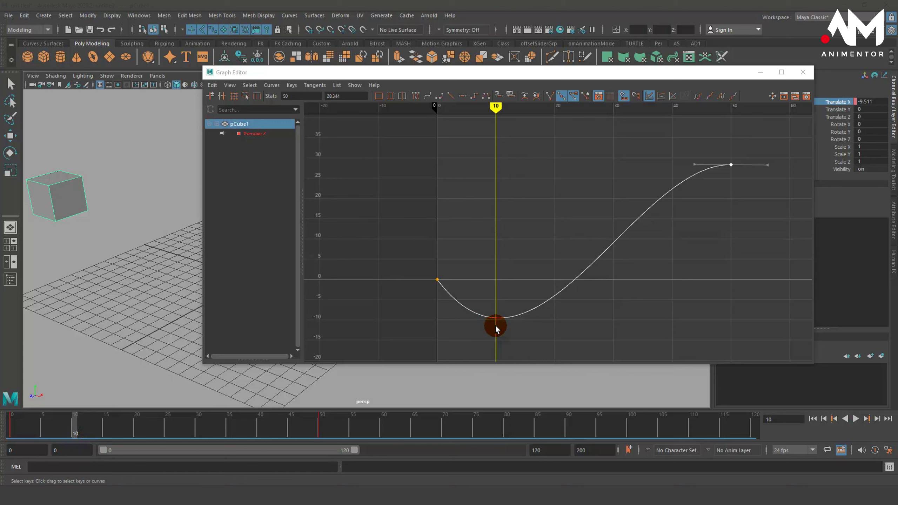
pyautogui.moveTo(76, 426); pyautogui.dragTo(119, 437)
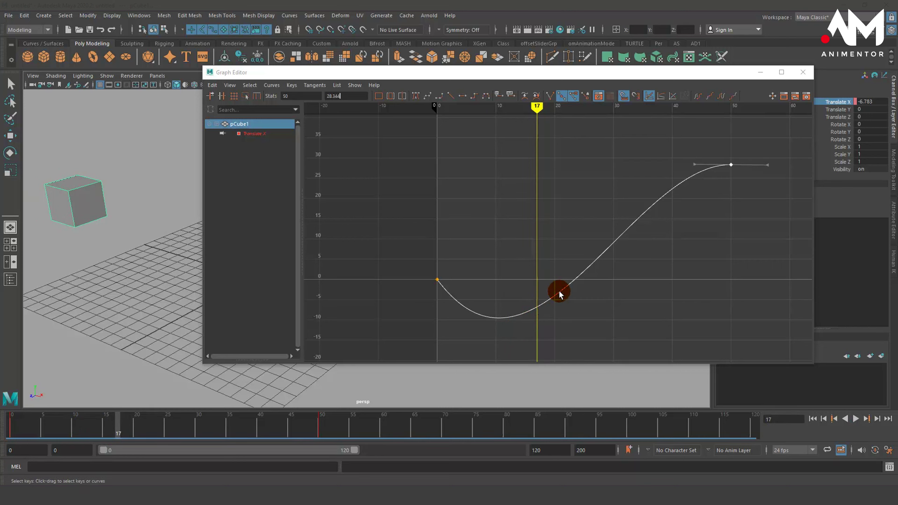
pyautogui.moveTo(122, 432); pyautogui.dragTo(154, 433)
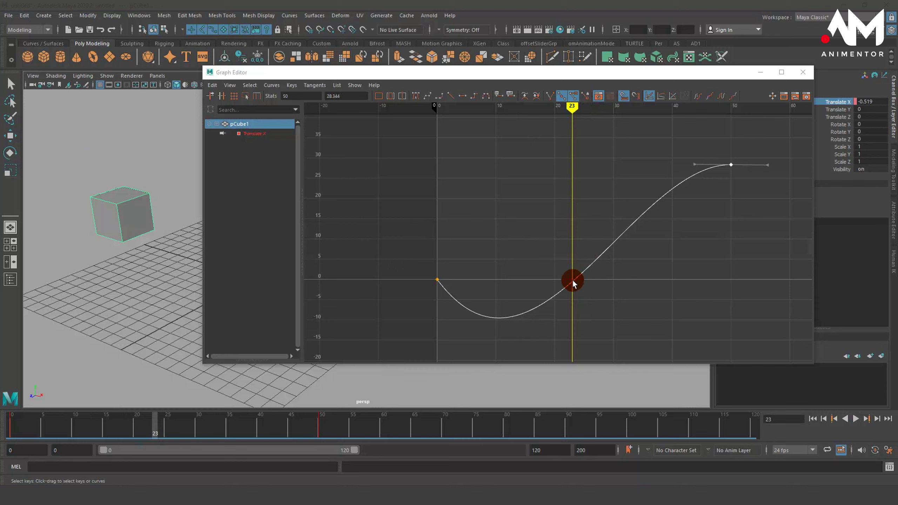
pyautogui.moveTo(154, 432); pyautogui.dragTo(164, 435)
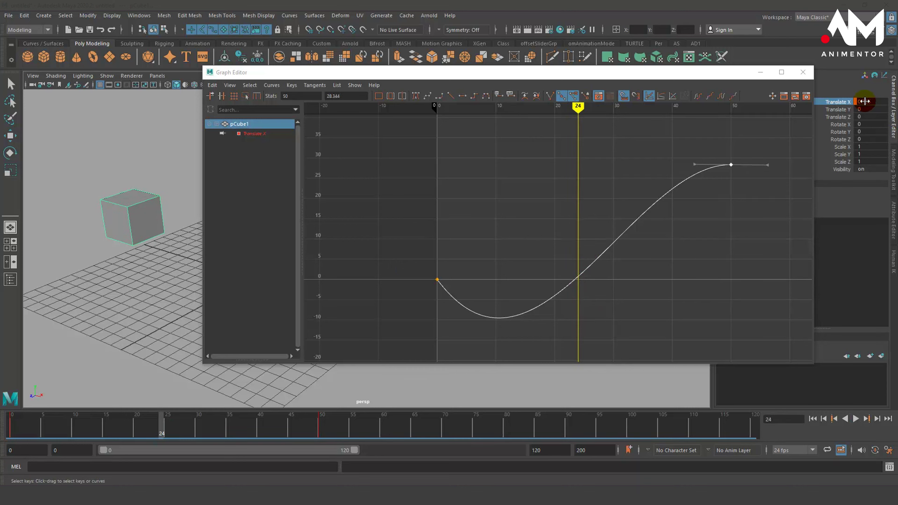
pyautogui.moveTo(587, 279); pyautogui.dragTo(577, 282)
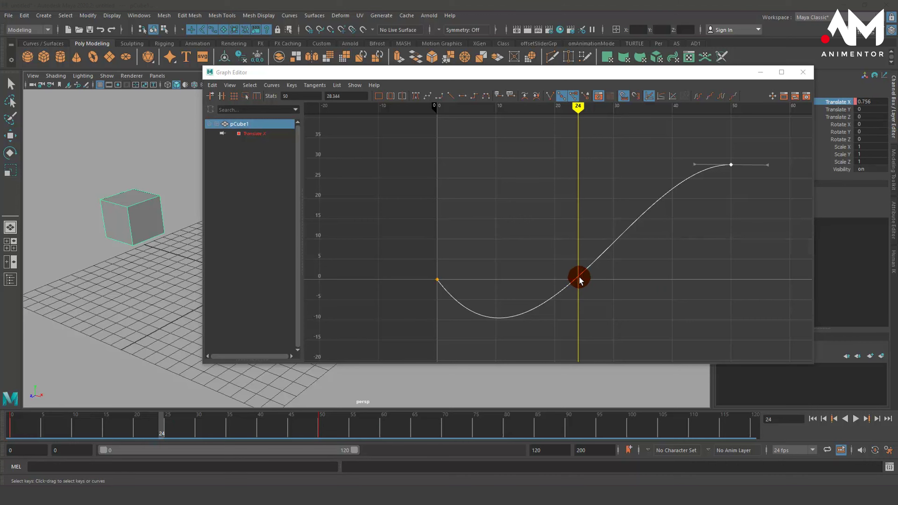
pyautogui.moveTo(164, 426); pyautogui.dragTo(224, 430)
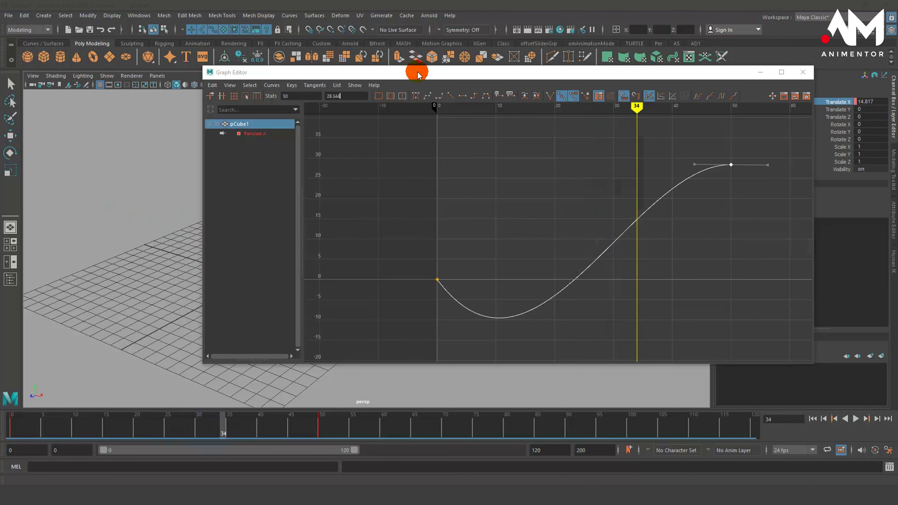
pyautogui.moveTo(415, 73)
pyautogui.mouseDown()
pyautogui.moveTo(139, 229)
pyautogui.moveTo(522, 53)
pyautogui.mouseUp()
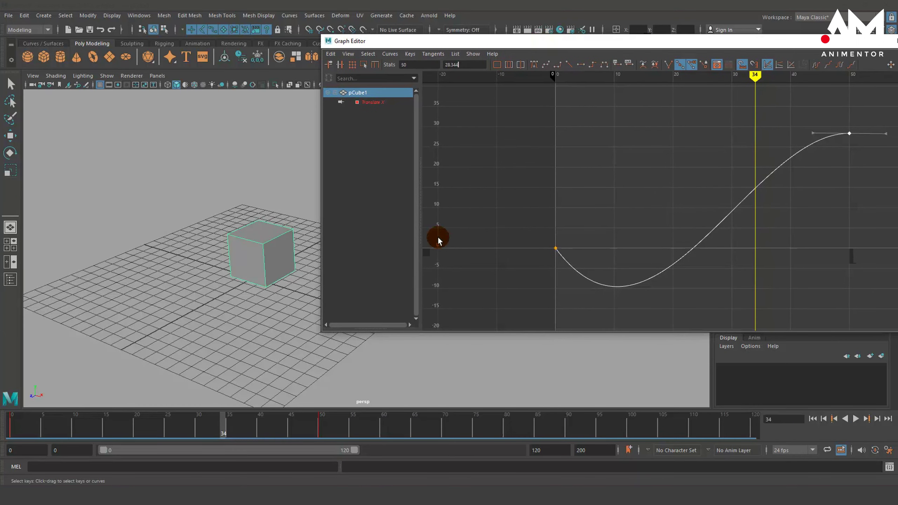
# - Scrub to frame 50, select the end key, and minimize the Graph Editor to show the cube at Translate X 28.344
pyautogui.moveTo(211, 440); pyautogui.dragTo(321, 435)
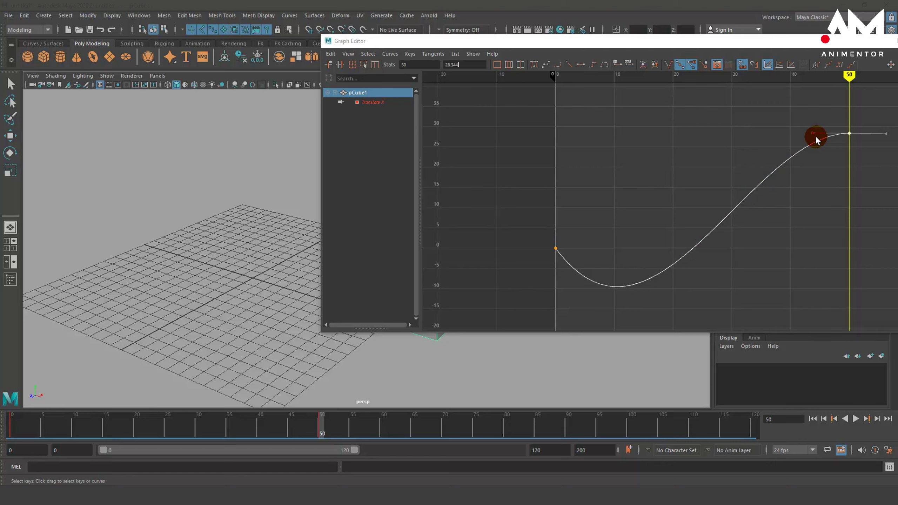
pyautogui.click(848, 134)
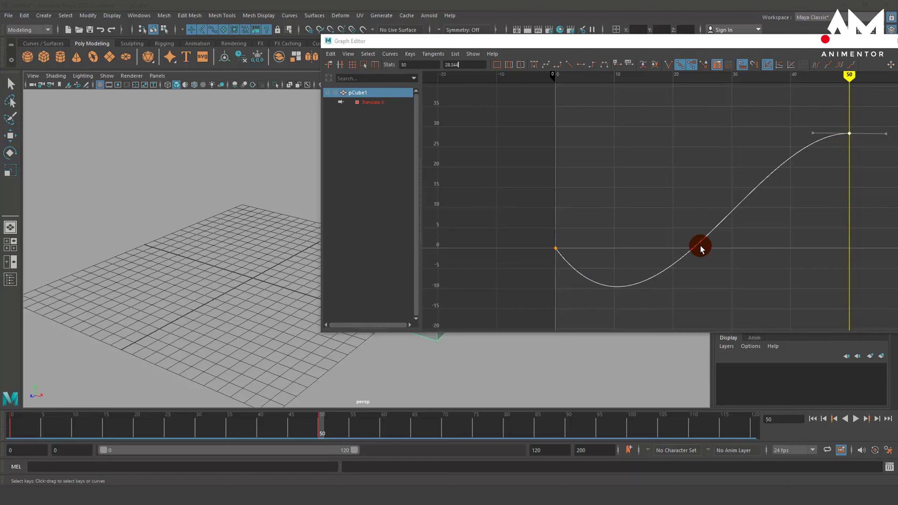
pyautogui.moveTo(762, 42); pyautogui.dragTo(497, 45)
pyautogui.click(612, 42)
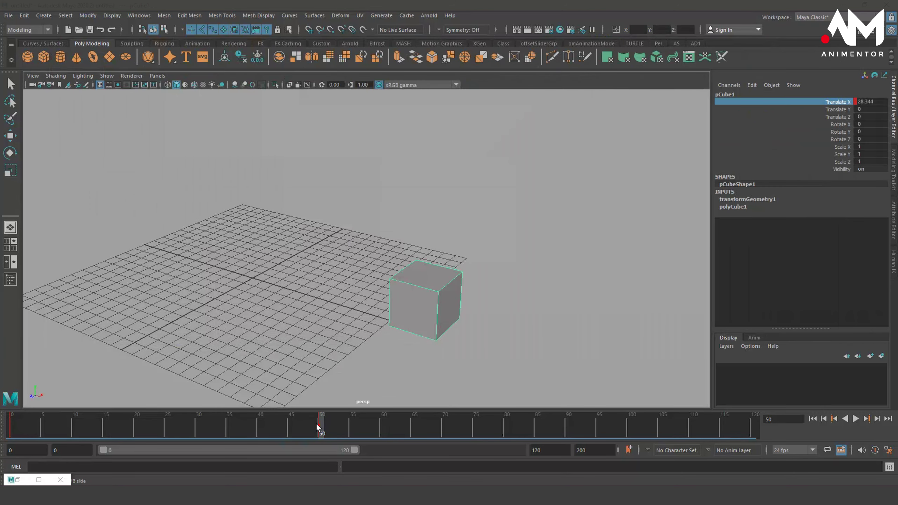
# - Play the cube animation from frame 0 and stop it at frame 53, holding Translate X 28.344
pyautogui.hotkey('alt', 'shift', 'v')
pyautogui.click(425, 425)
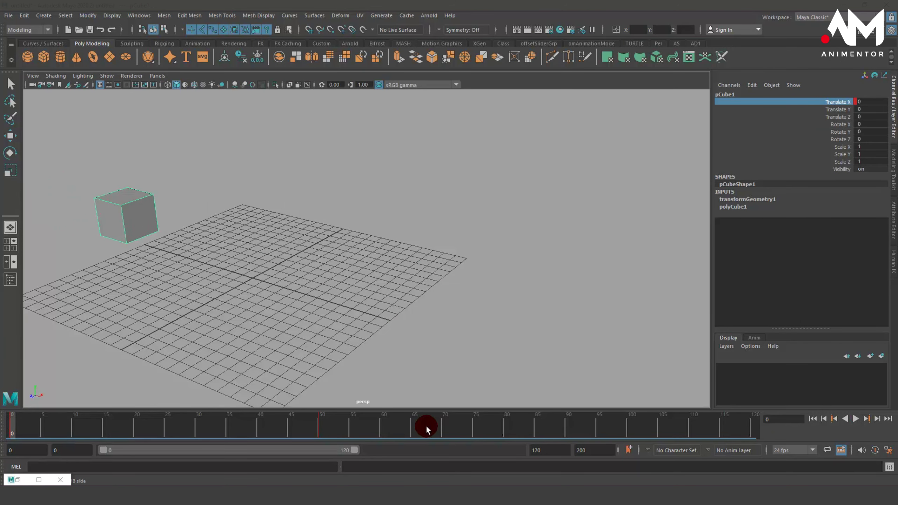
pyautogui.click(853, 418)
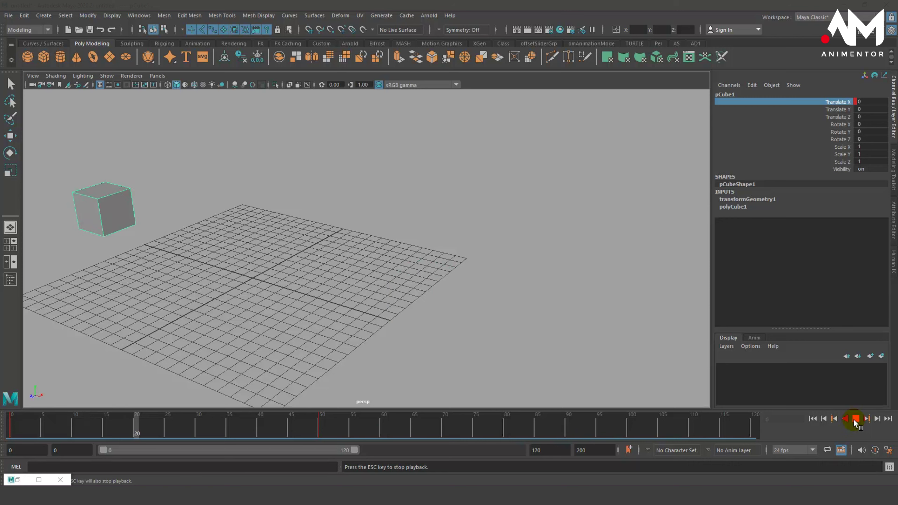
pyautogui.click(852, 418)
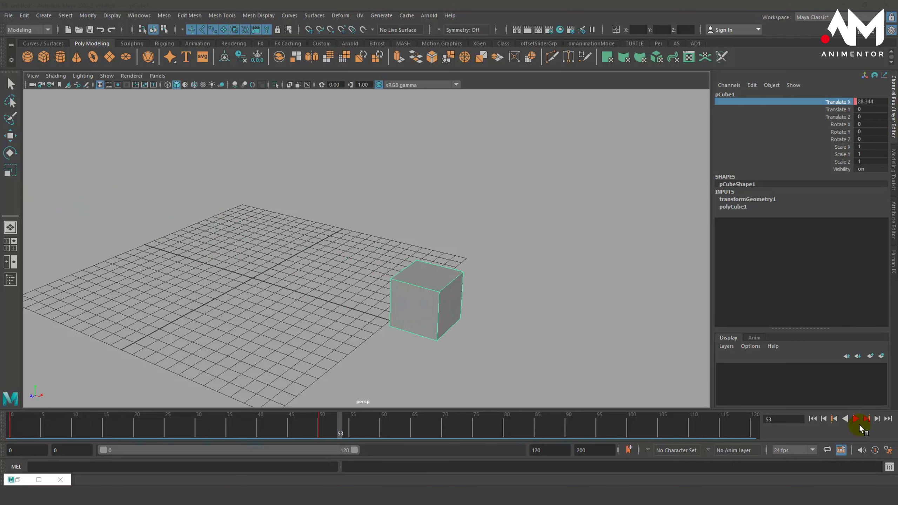
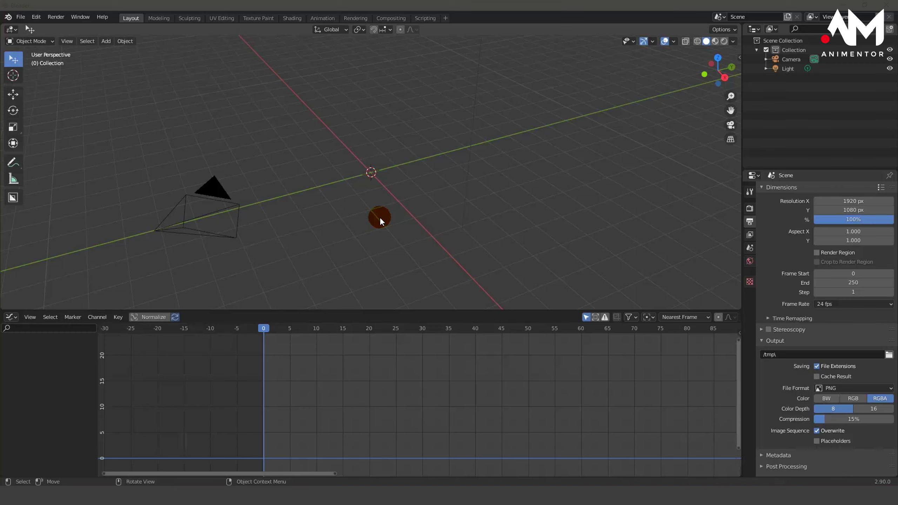
# - Add a cube at the origin and keyframe its location at frame 1
pyautogui.hotkey('shift', 'a')
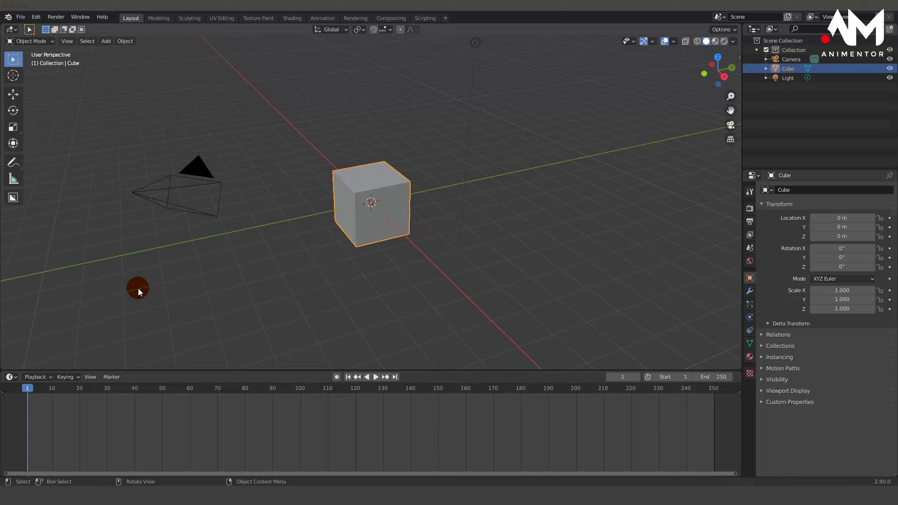
pyautogui.keyDown('shift'); pyautogui.click(373, 188); pyautogui.keyUp('shift')
pyautogui.click(355, 249)
pyautogui.press('i')
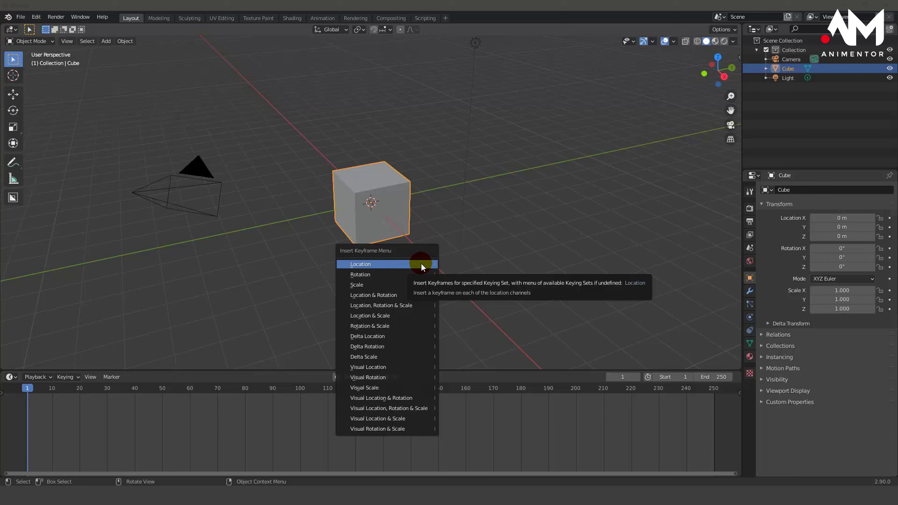
pyautogui.click(421, 266)
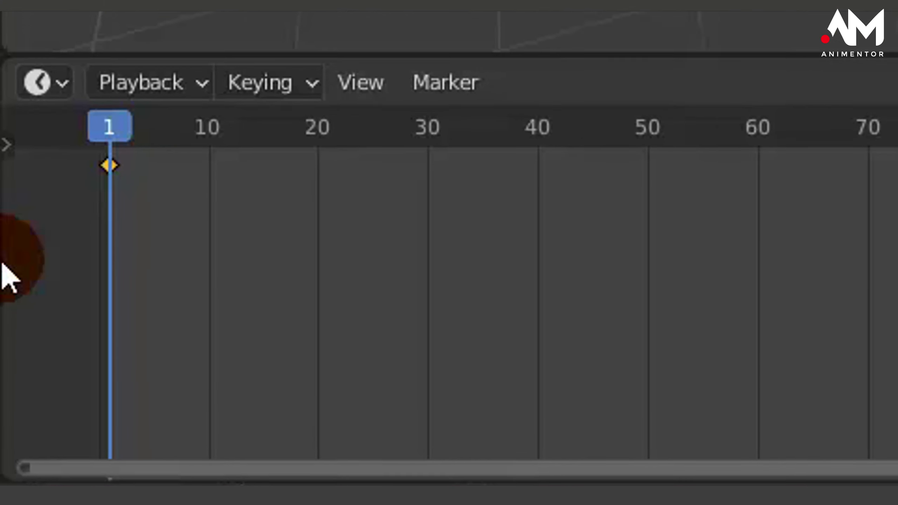
# - At frame 50, move the cube along the Y axis to 10.85 m
pyautogui.click(131, 170)
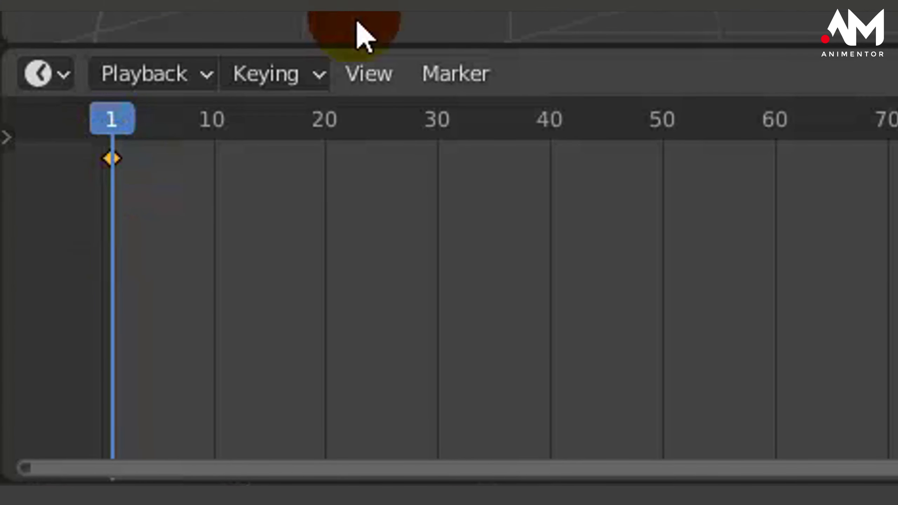
pyautogui.click(108, 122)
pyautogui.moveTo(109, 122)
pyautogui.mouseDown()
pyautogui.moveTo(668, 210)
pyautogui.moveTo(652, 228)
pyautogui.mouseUp()
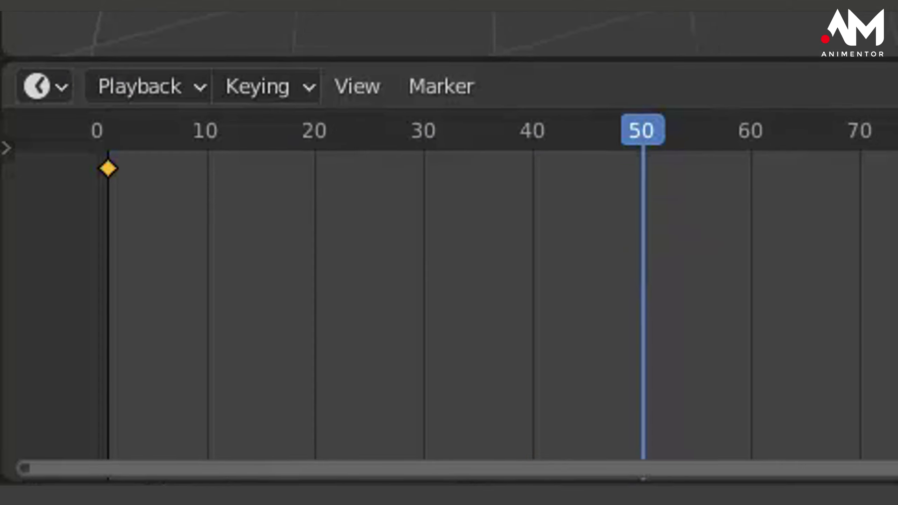
pyautogui.click(424, 145)
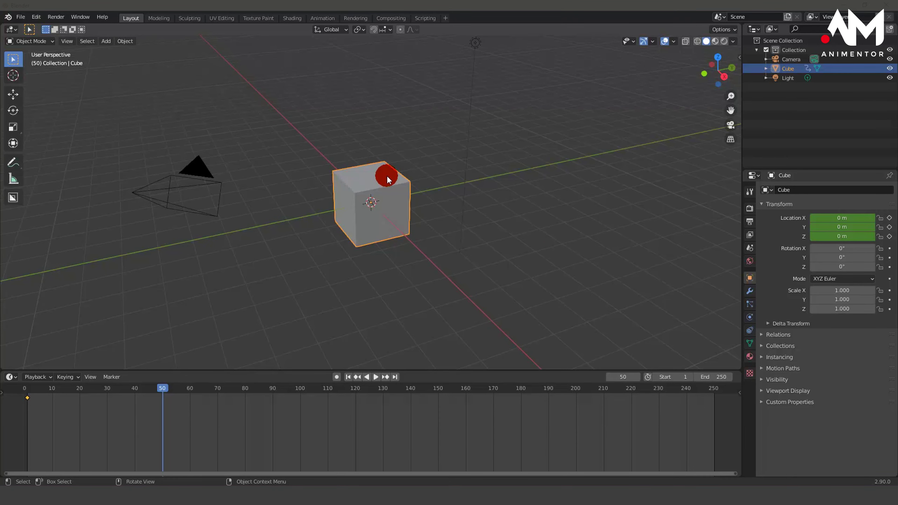
pyautogui.press('g')
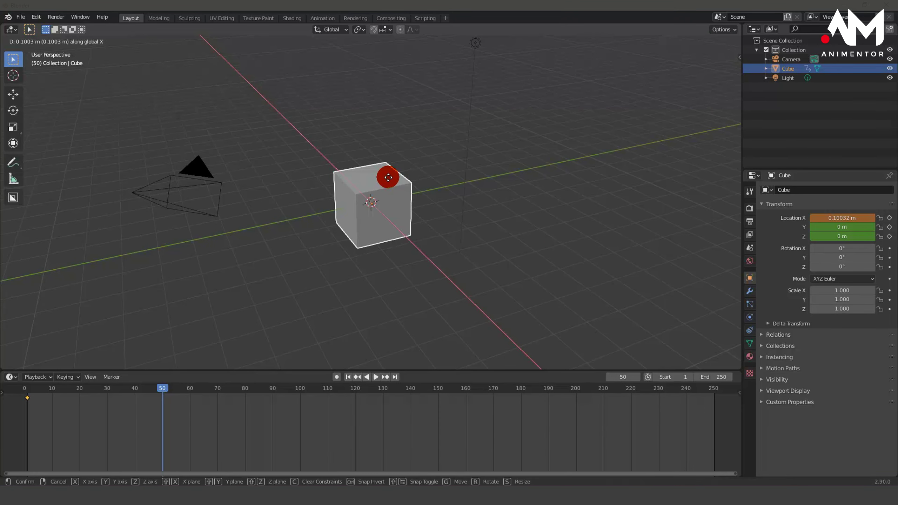
pyautogui.press('y')
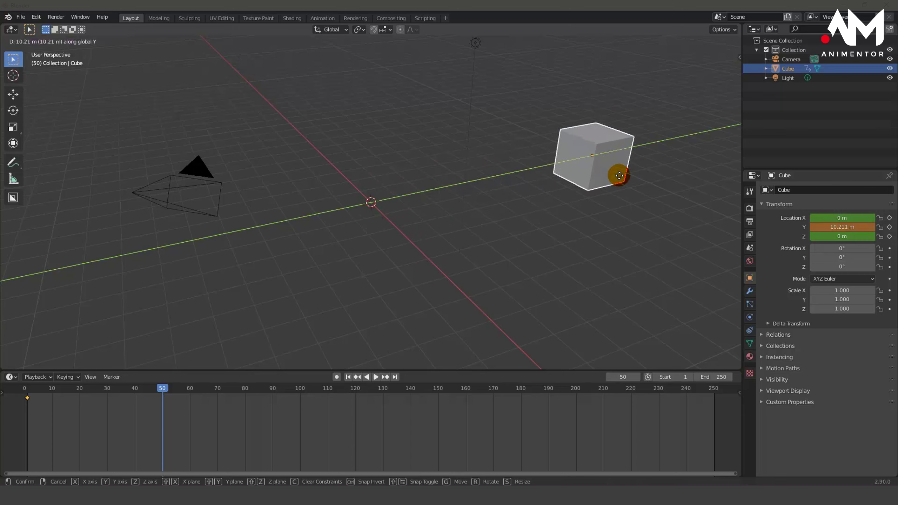
pyautogui.click(630, 175)
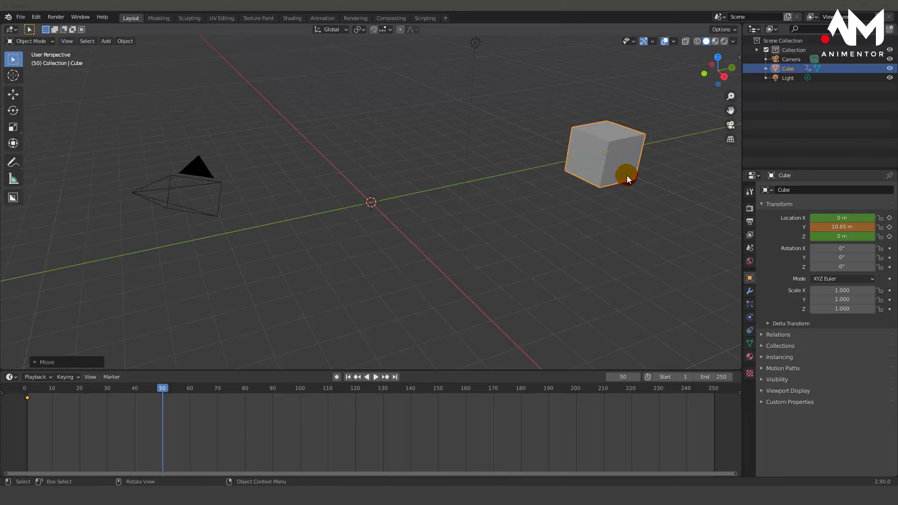
# - Keyframe the cube's location at frame 50 and play back the Y motion from the start
pyautogui.press('i')
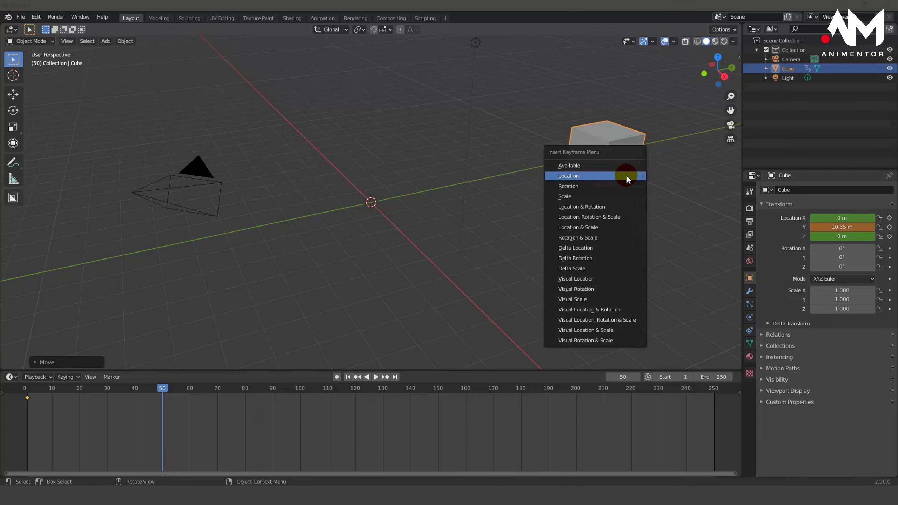
pyautogui.click(626, 175)
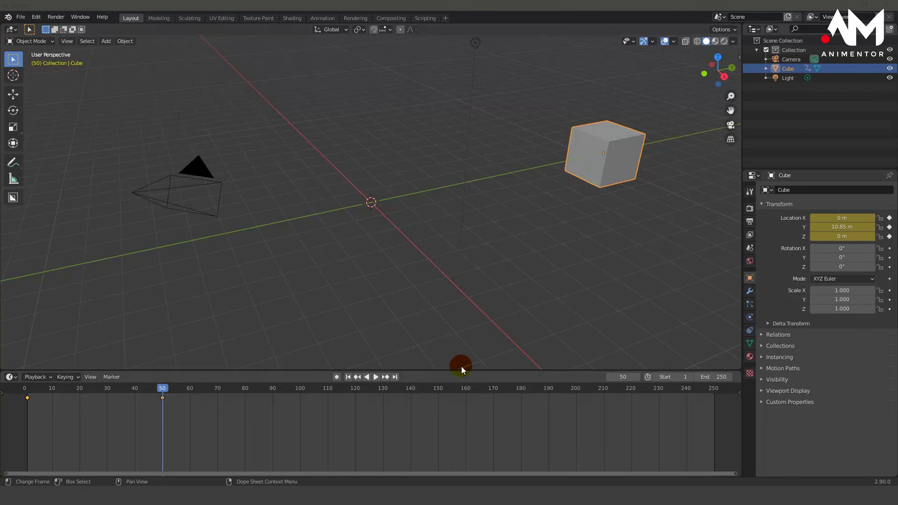
pyautogui.moveTo(161, 389); pyautogui.dragTo(27, 391)
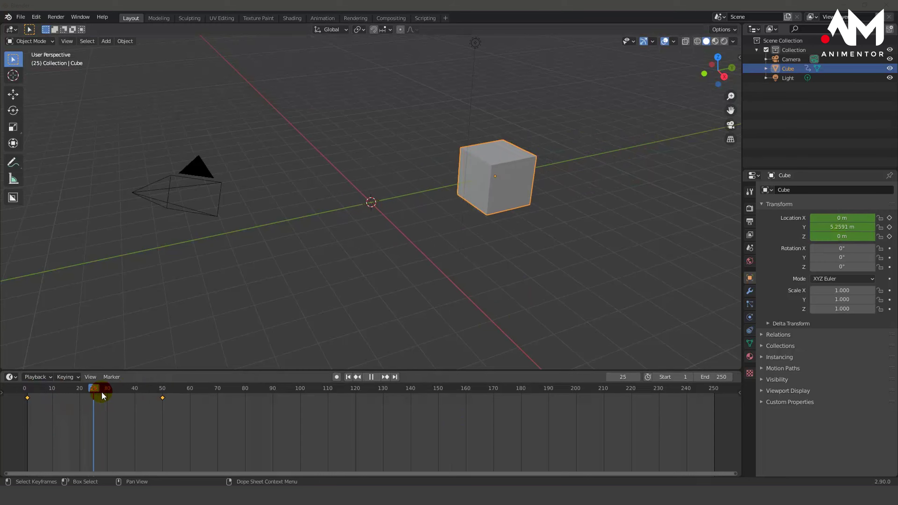
pyautogui.press('space')
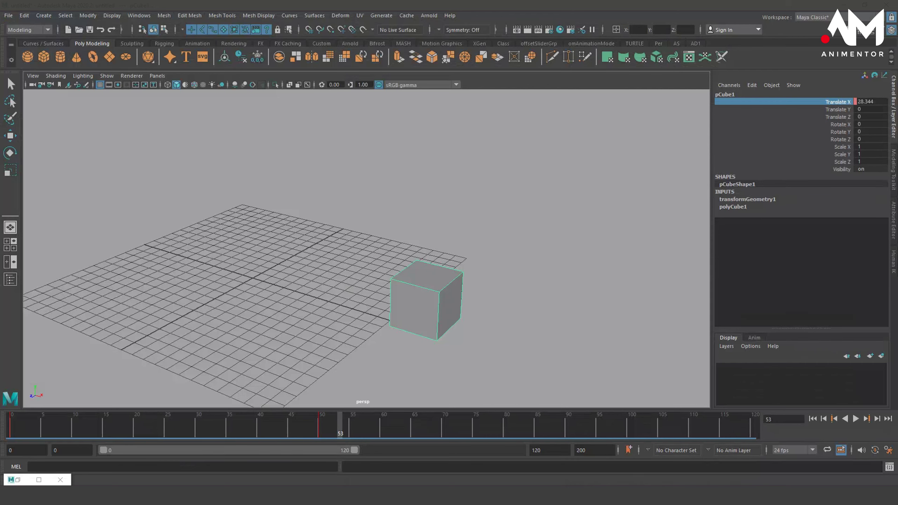
pyautogui.click(18, 480)
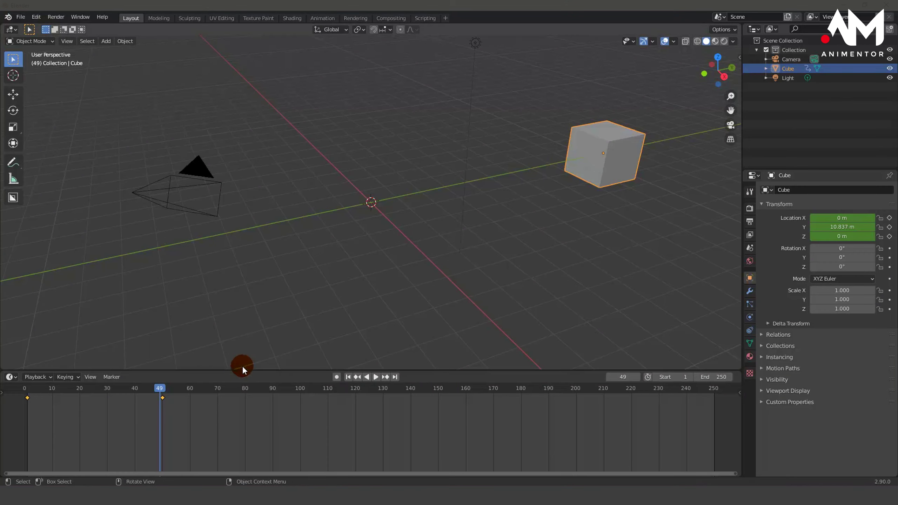
# - Stop playback, switch the timeline to the Graph Editor, frame all curves, and enlarge the area
pyautogui.click(159, 388)
pyautogui.press('space')
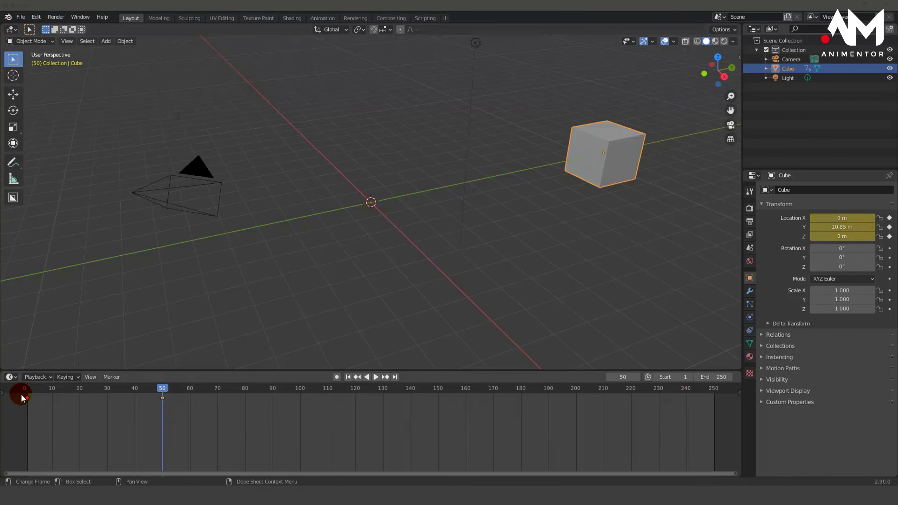
pyautogui.click(14, 377)
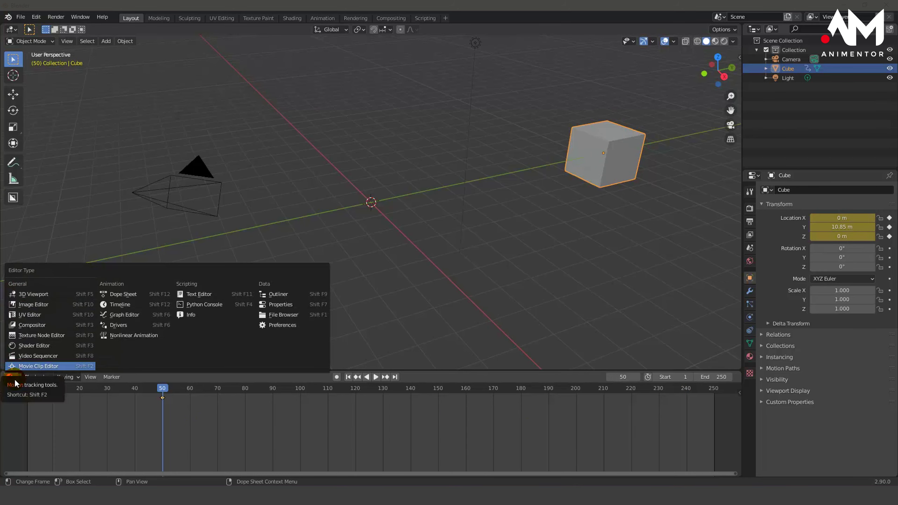
pyautogui.click(118, 314)
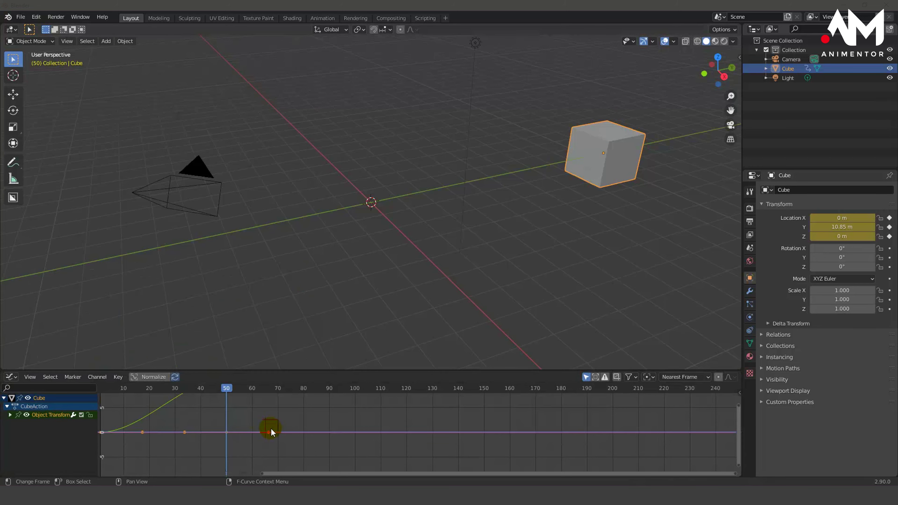
pyautogui.press('Home')
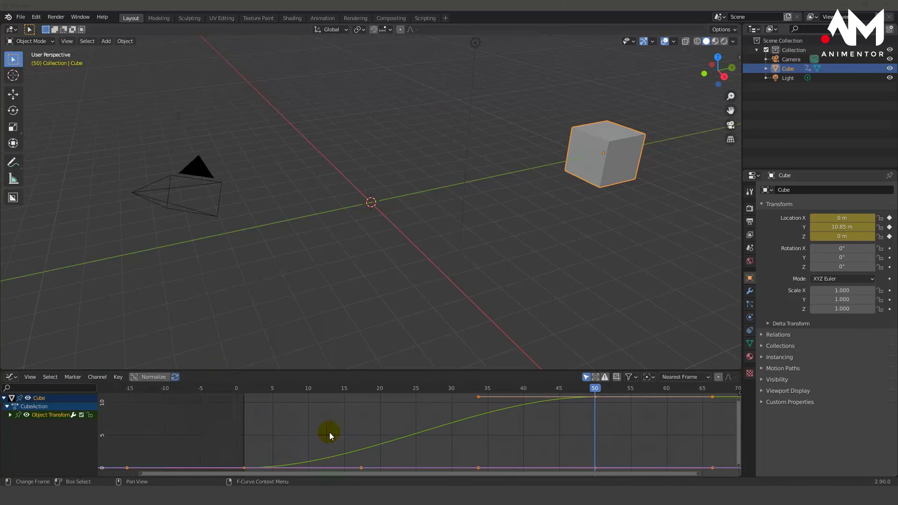
pyautogui.moveTo(400, 370); pyautogui.dragTo(399, 276)
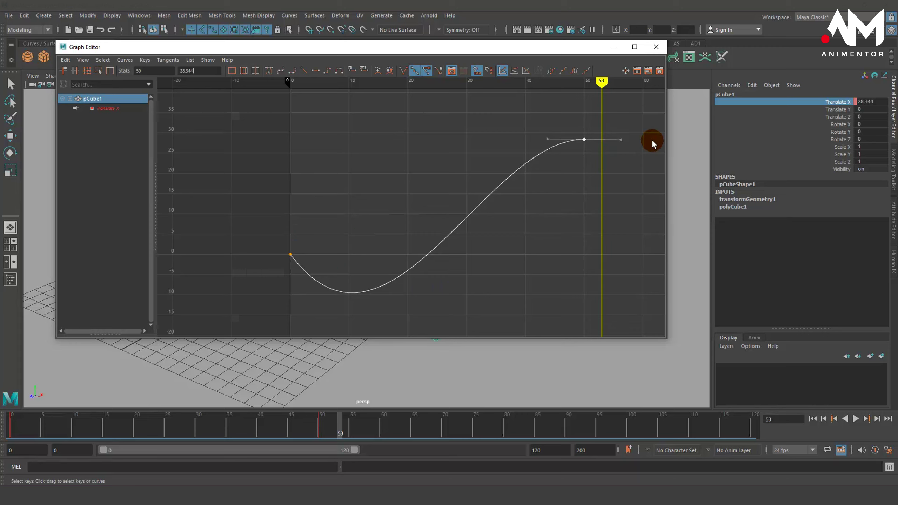
# - Minimize Maya's Graph Editor window to reveal the perspective view of the cube
pyautogui.click(613, 47)
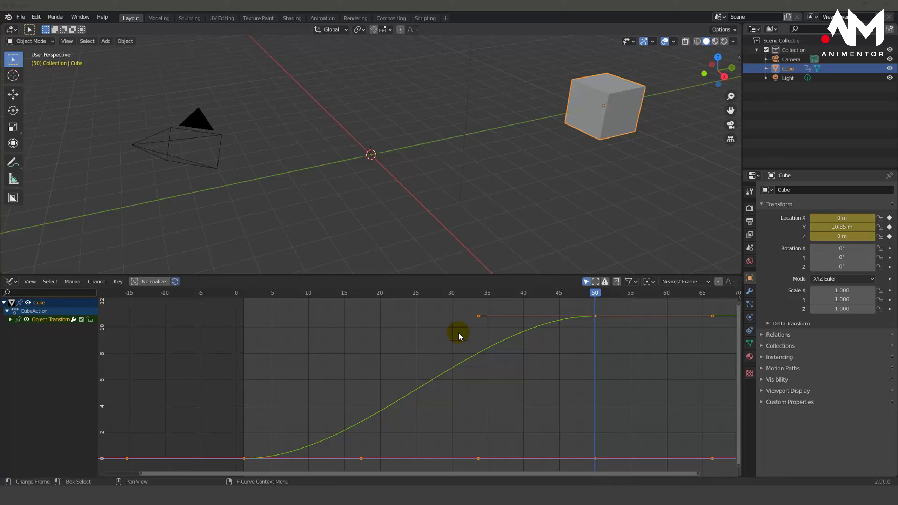
# - Select the frame-50 key on the Y curve and pull its left handle down
pyautogui.moveTo(476, 305); pyautogui.dragTo(489, 325)
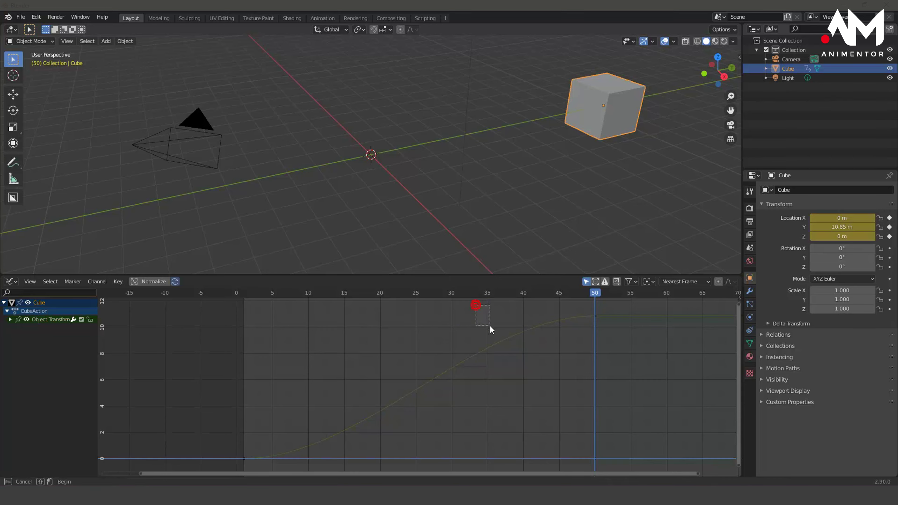
pyautogui.moveTo(570, 306); pyautogui.dragTo(613, 331)
pyautogui.click(488, 314)
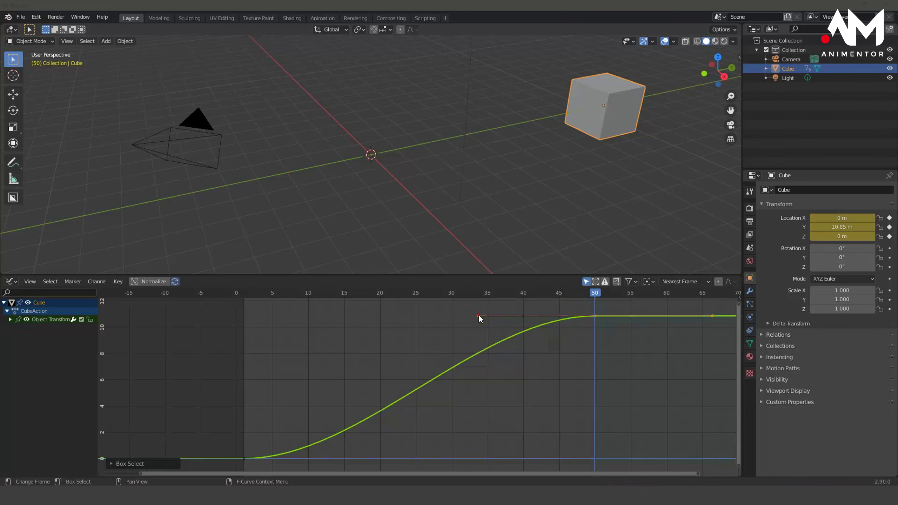
pyautogui.moveTo(478, 316)
pyautogui.mouseDown()
pyautogui.moveTo(479, 340)
pyautogui.moveTo(496, 339)
pyautogui.moveTo(495, 374)
pyautogui.moveTo(476, 316)
pyautogui.mouseUp()
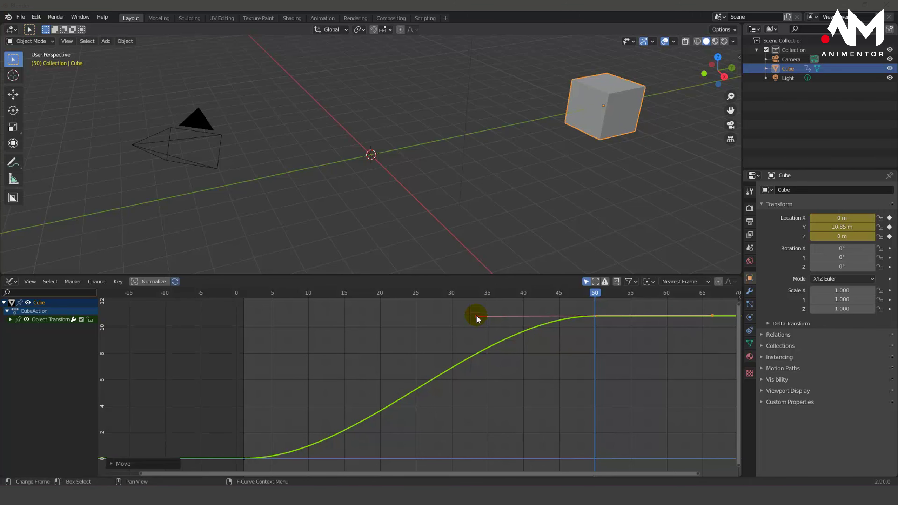
# - Replay the motion from frame 1 several times, then lower the frame-50 left handle further
pyautogui.press('space')
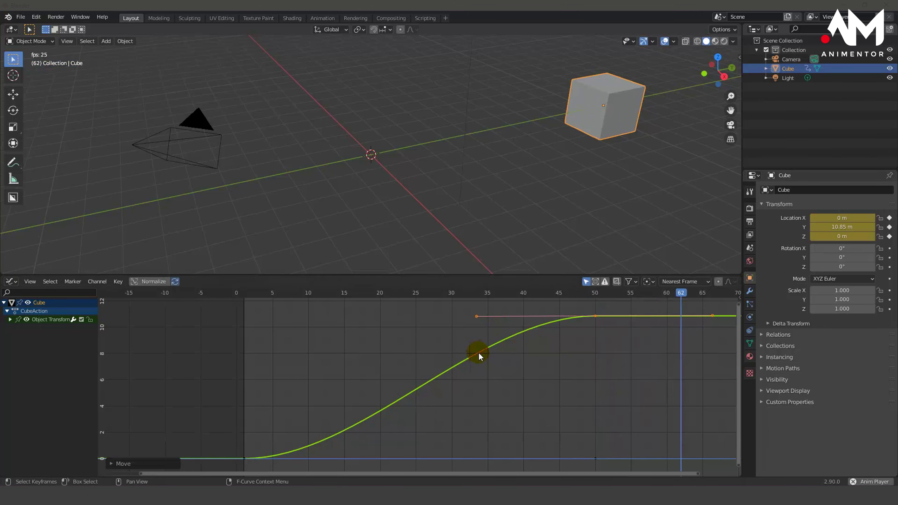
pyautogui.press('space')
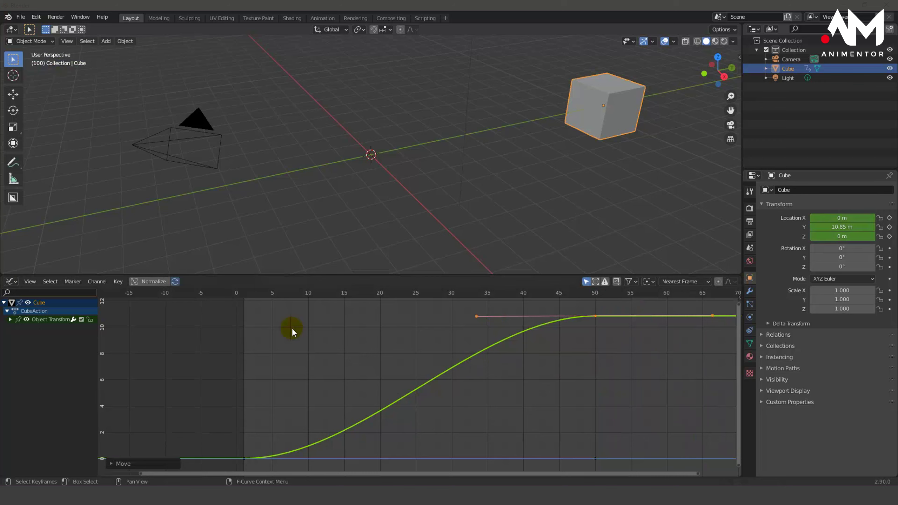
pyautogui.click(246, 292)
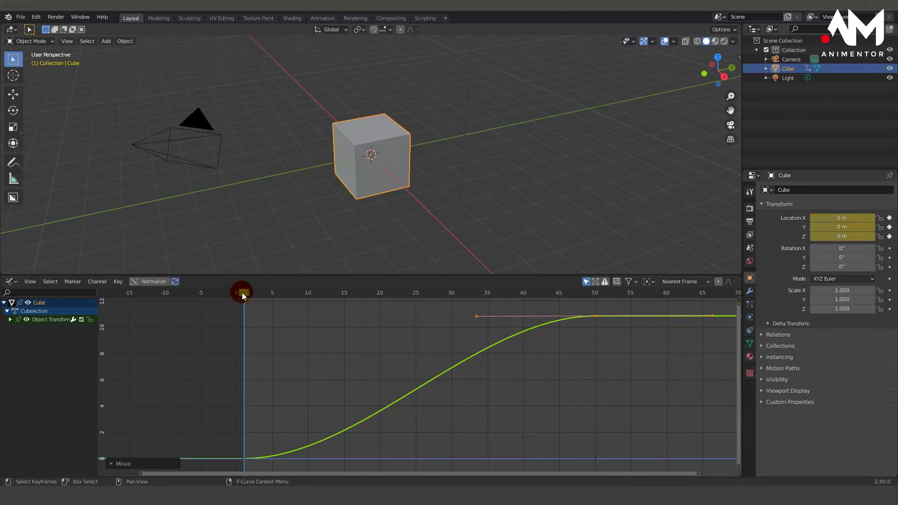
pyautogui.press('space')
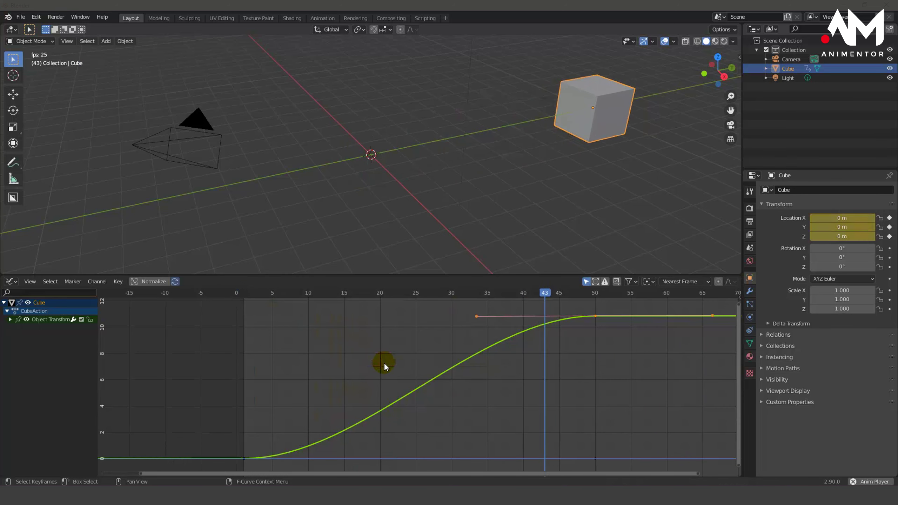
pyautogui.press('space')
pyautogui.click(241, 291)
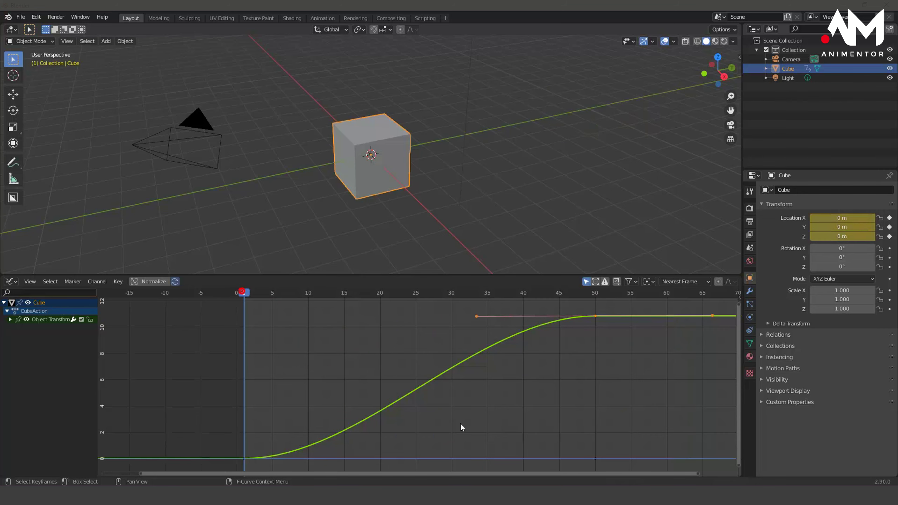
pyautogui.press('space')
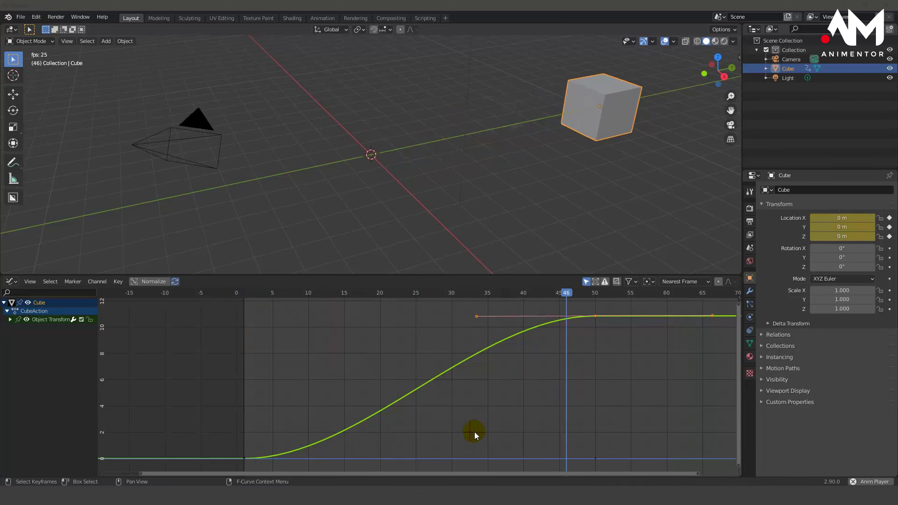
pyautogui.press('space')
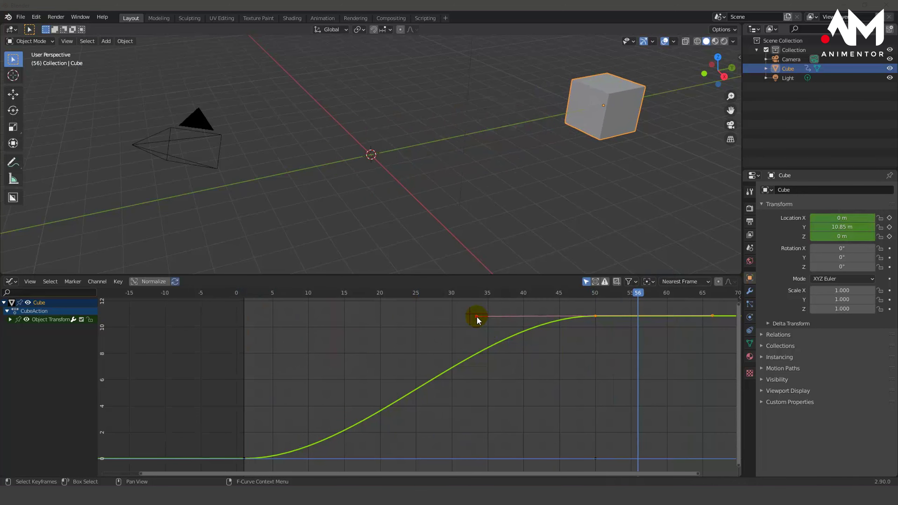
pyautogui.moveTo(477, 316); pyautogui.dragTo(508, 367)
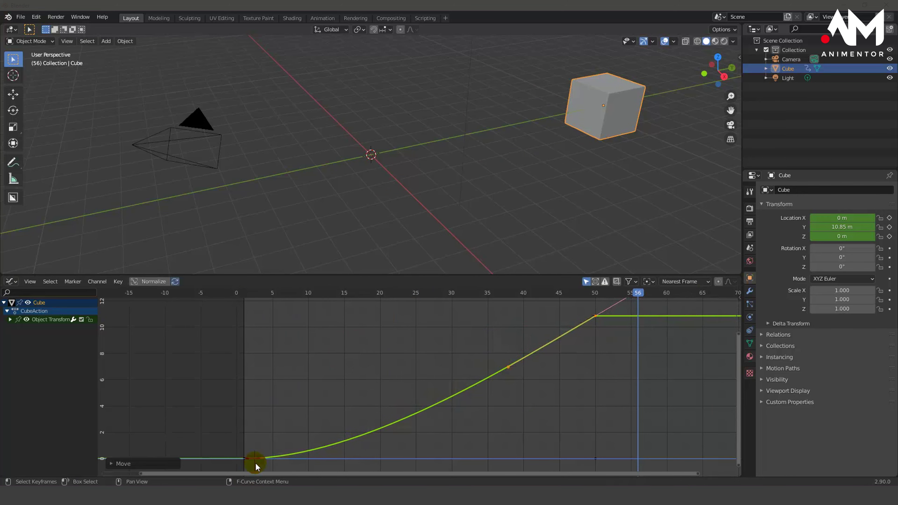
# - Select all frame-0 keys and raise their handle to reshape the location curves
pyautogui.click(243, 459)
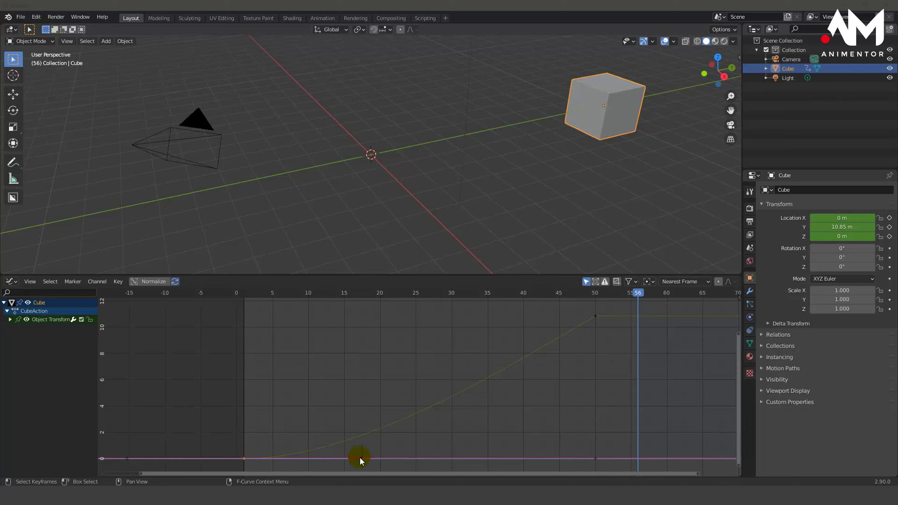
pyautogui.press('g')
pyautogui.rightClick(345, 441)
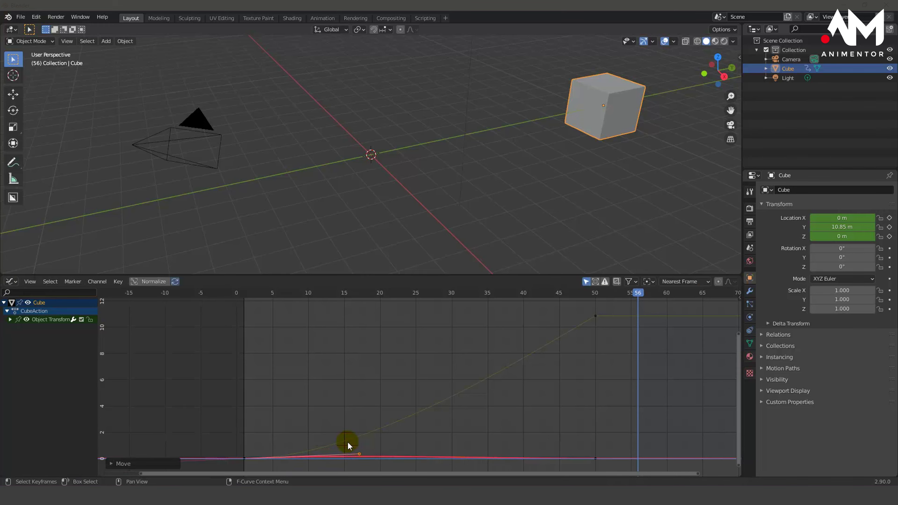
pyautogui.click(310, 378)
pyautogui.moveTo(231, 448); pyautogui.dragTo(251, 467)
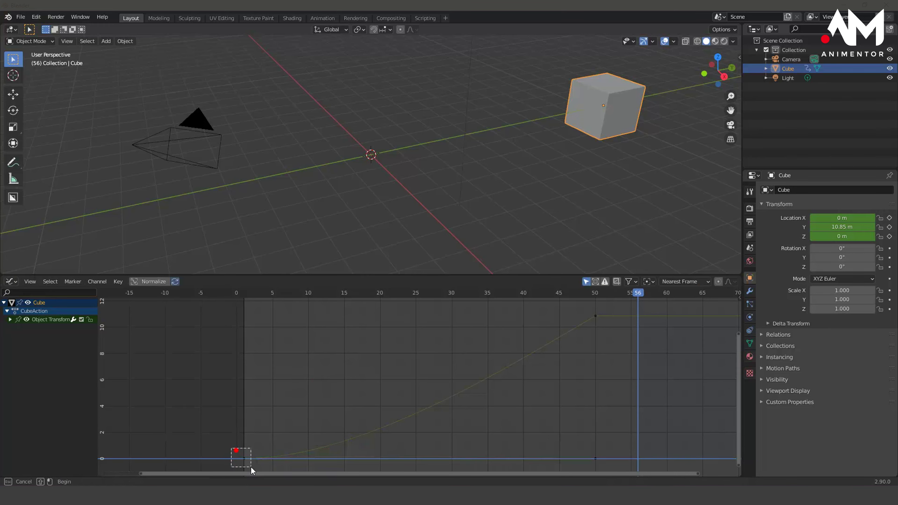
pyautogui.moveTo(336, 459)
pyautogui.mouseDown()
pyautogui.moveTo(359, 457)
pyautogui.moveTo(351, 423)
pyautogui.mouseUp()
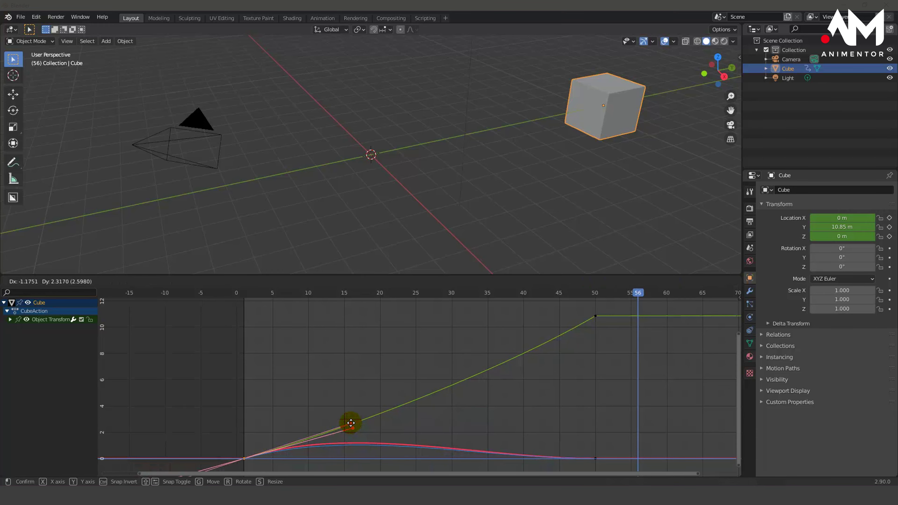
pyautogui.moveTo(351, 423); pyautogui.dragTo(352, 414)
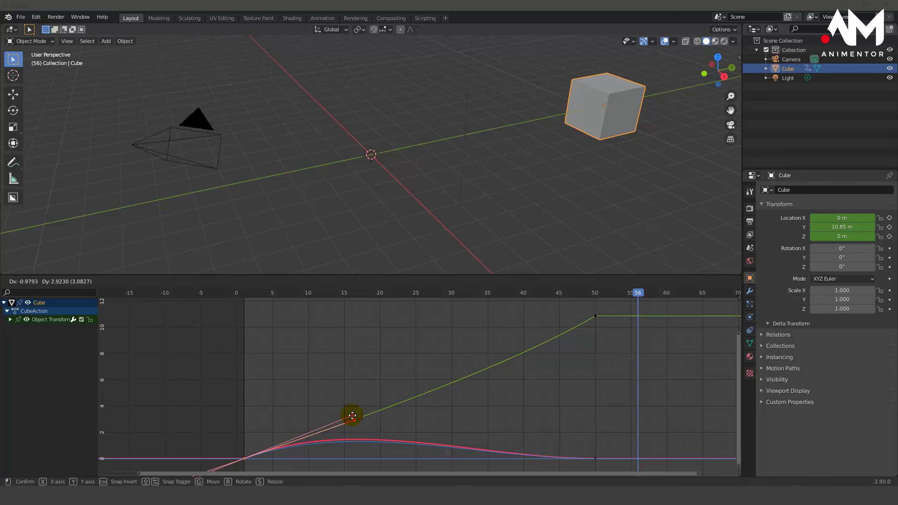
pyautogui.moveTo(352, 414); pyautogui.dragTo(352, 416)
# - Flatten the X and Z curves' first handles to zero and straighten the Y curve's start
pyautogui.moveTo(657, 294); pyautogui.dragTo(194, 320)
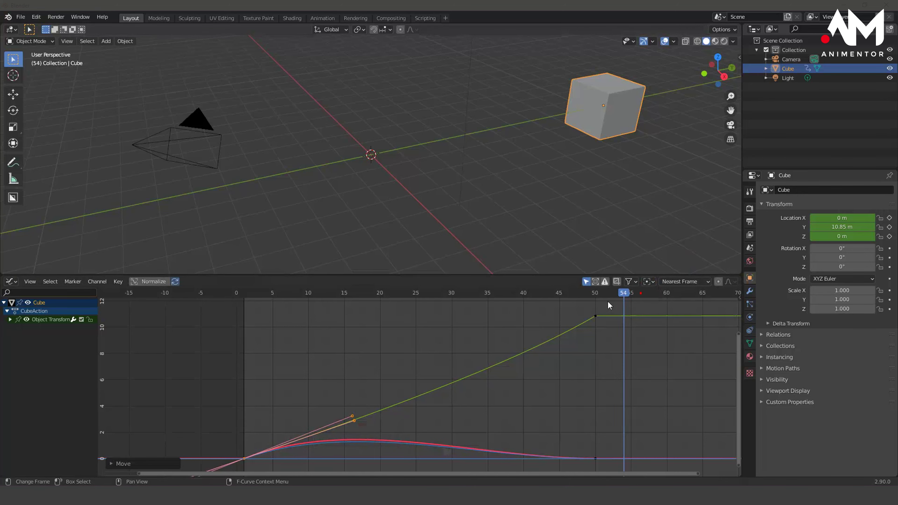
pyautogui.click(600, 464)
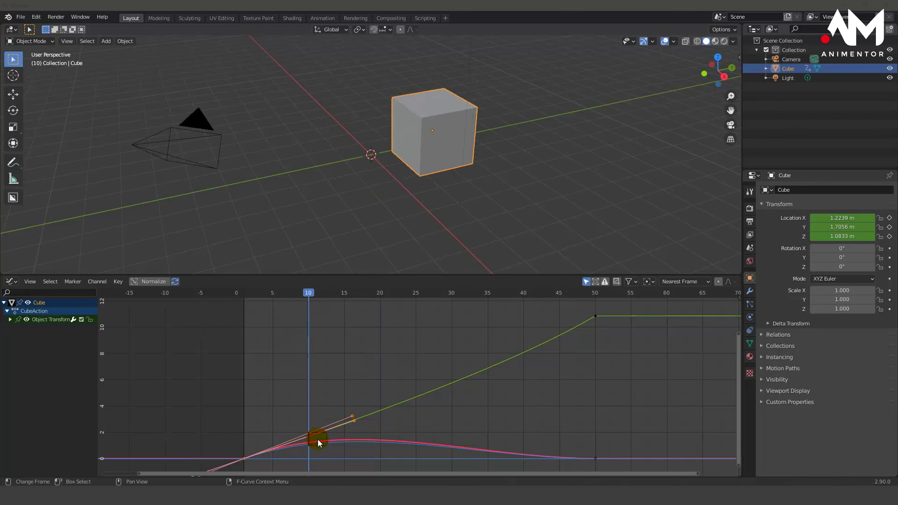
pyautogui.moveTo(582, 449); pyautogui.dragTo(619, 473)
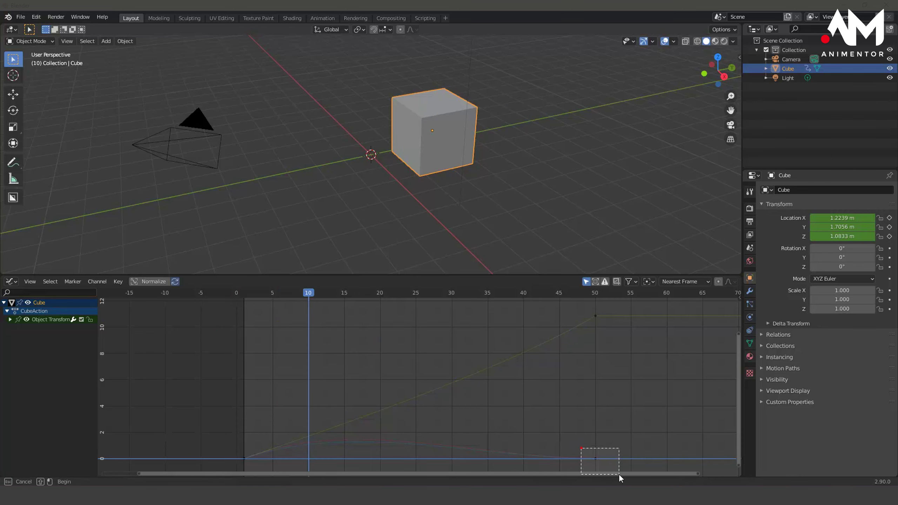
pyautogui.click(245, 457)
pyautogui.moveTo(351, 417); pyautogui.dragTo(356, 457)
pyautogui.click(245, 458)
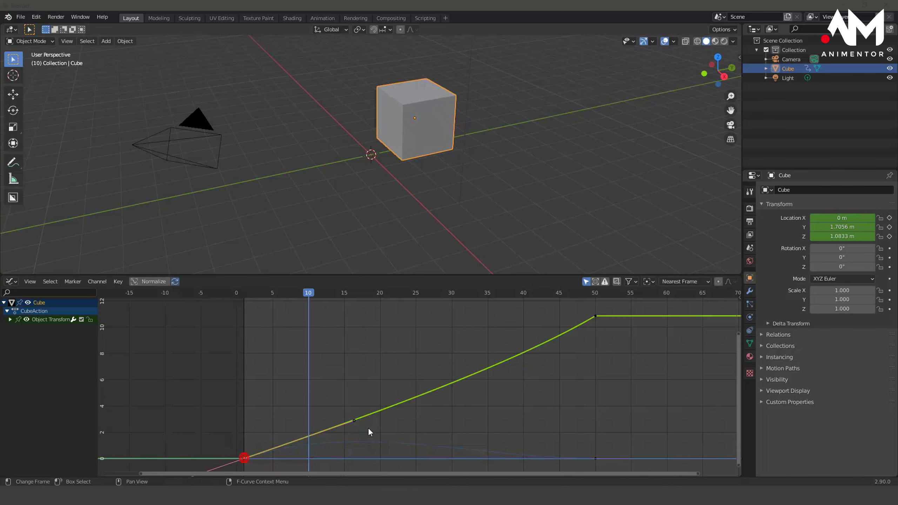
pyautogui.moveTo(355, 421); pyautogui.dragTo(357, 425)
pyautogui.click(246, 455)
pyautogui.click(245, 457)
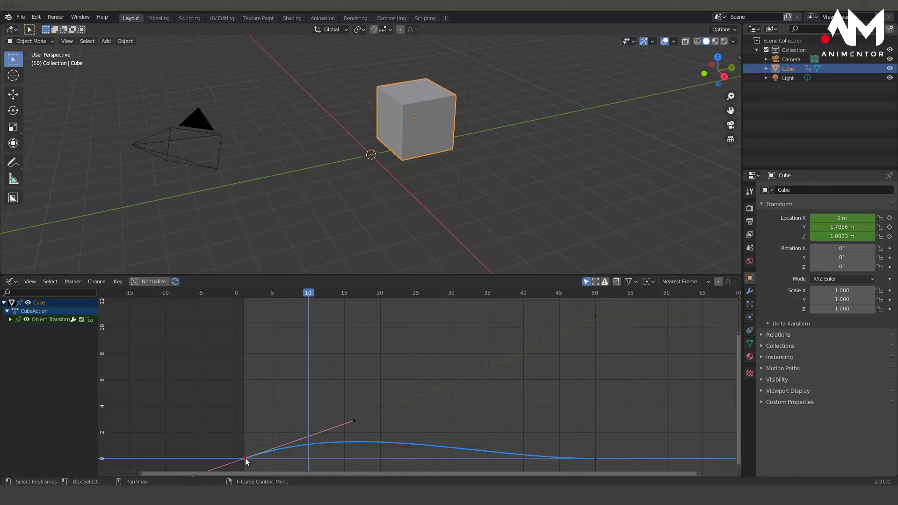
pyautogui.moveTo(355, 422); pyautogui.dragTo(358, 458)
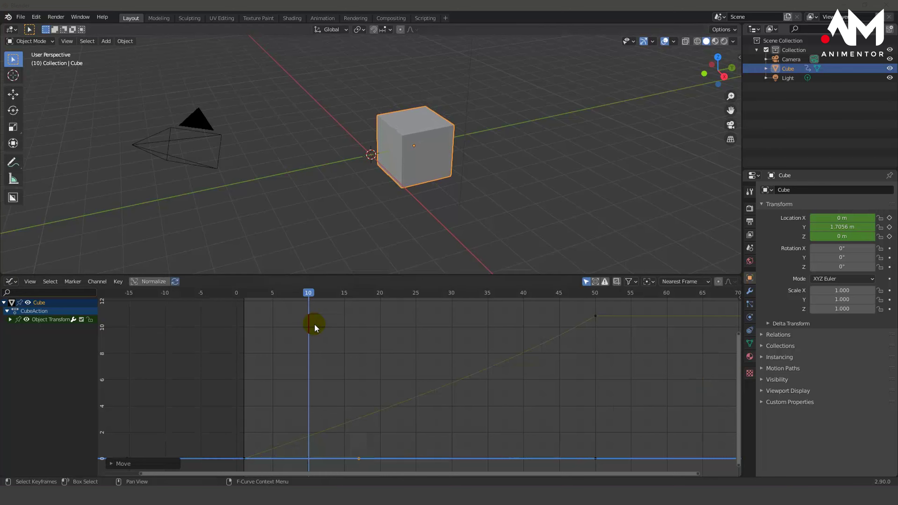
pyautogui.moveTo(307, 296); pyautogui.dragTo(243, 296)
pyautogui.press('space')
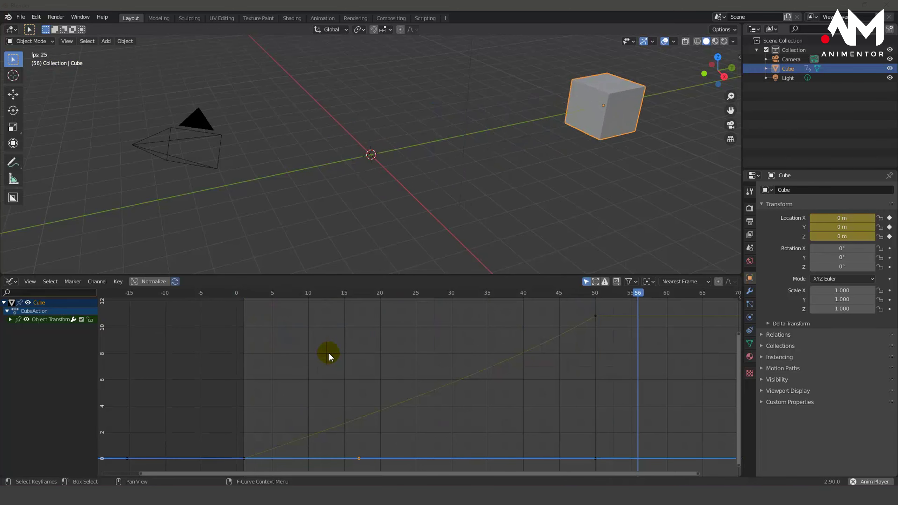
pyautogui.press('space')
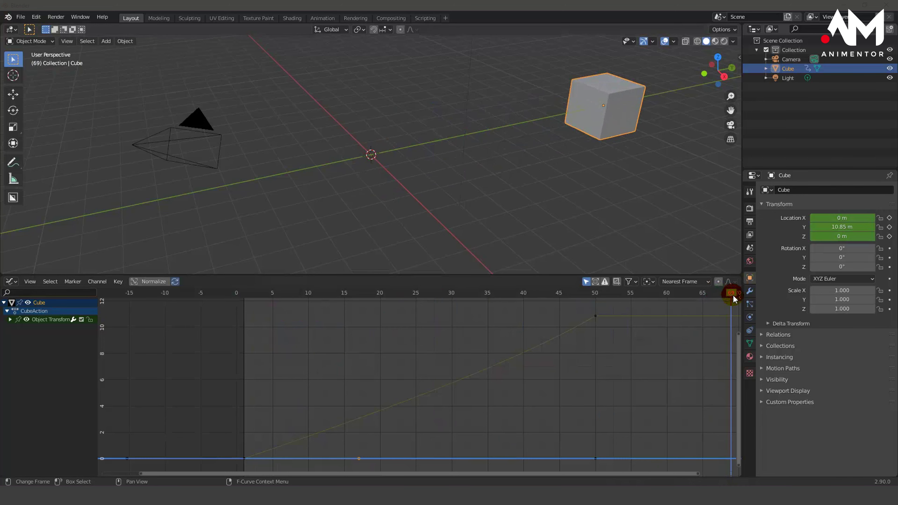
pyautogui.moveTo(733, 297)
pyautogui.mouseDown()
pyautogui.moveTo(379, 338)
pyautogui.moveTo(234, 341)
pyautogui.moveTo(244, 342)
pyautogui.mouseUp()
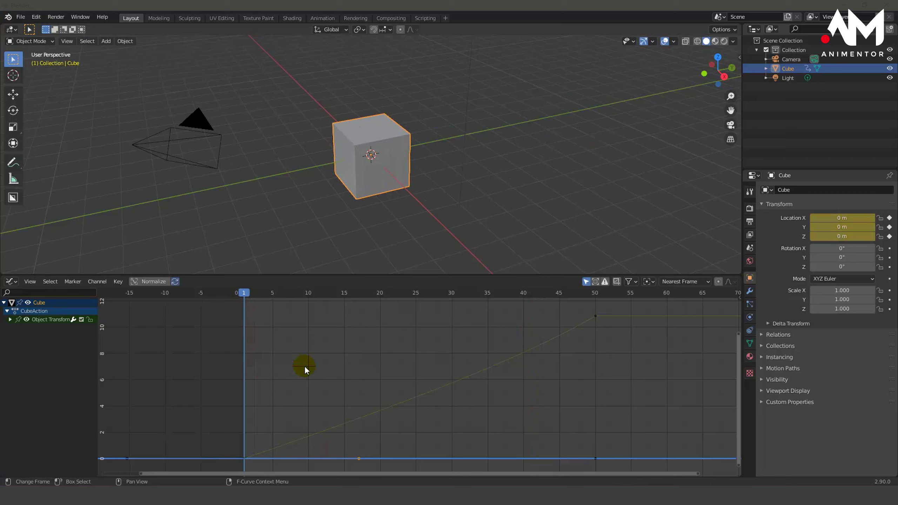
pyautogui.press('space')
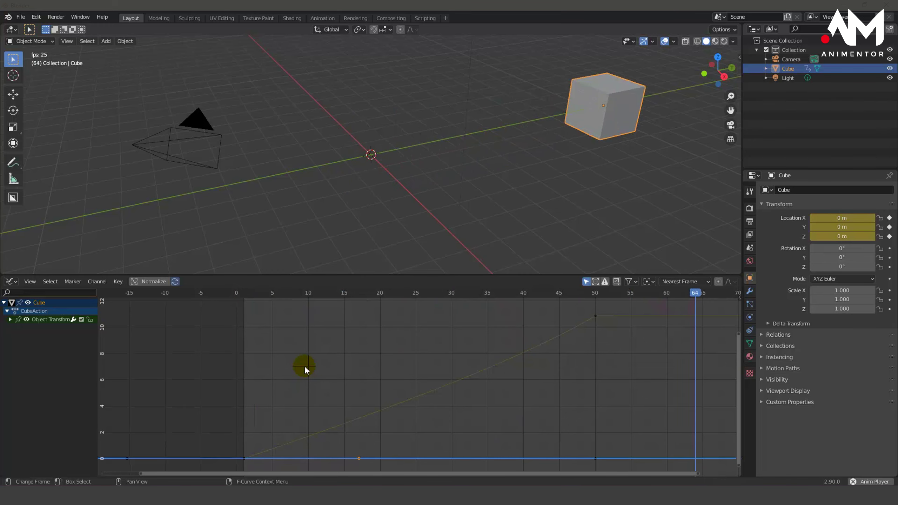
pyautogui.press('space')
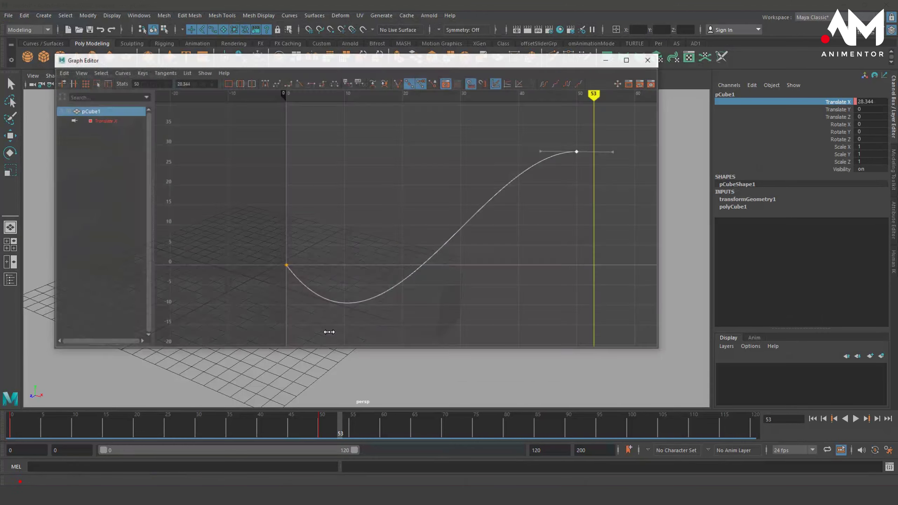
# - Tilt the first and last key tangents so Maya's Translate X curve runs straight
pyautogui.moveTo(561, 136); pyautogui.dragTo(602, 172)
pyautogui.moveTo(263, 230)
pyautogui.mouseDown()
pyautogui.moveTo(316, 293)
pyautogui.moveTo(304, 275)
pyautogui.moveTo(317, 245)
pyautogui.mouseUp()
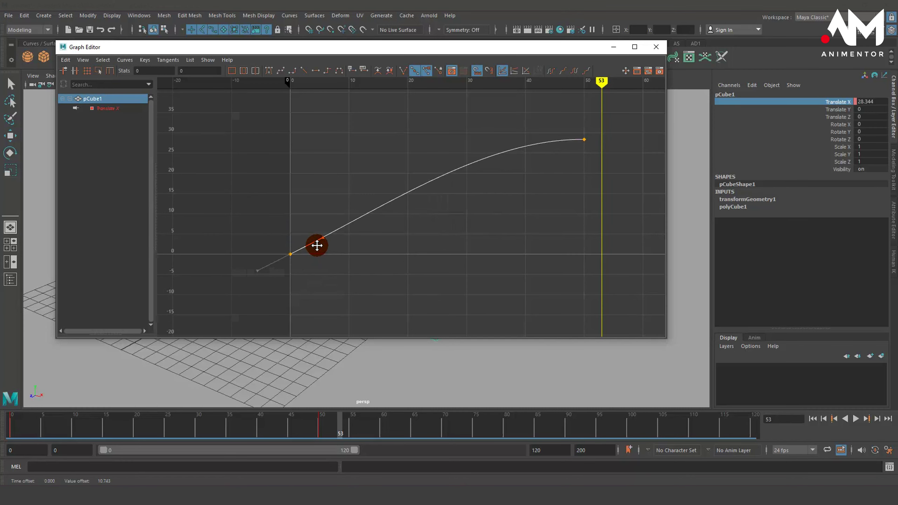
pyautogui.moveTo(545, 104); pyautogui.dragTo(629, 175)
pyautogui.moveTo(530, 120)
pyautogui.mouseDown()
pyautogui.moveTo(560, 167)
pyautogui.moveTo(542, 163)
pyautogui.mouseUp()
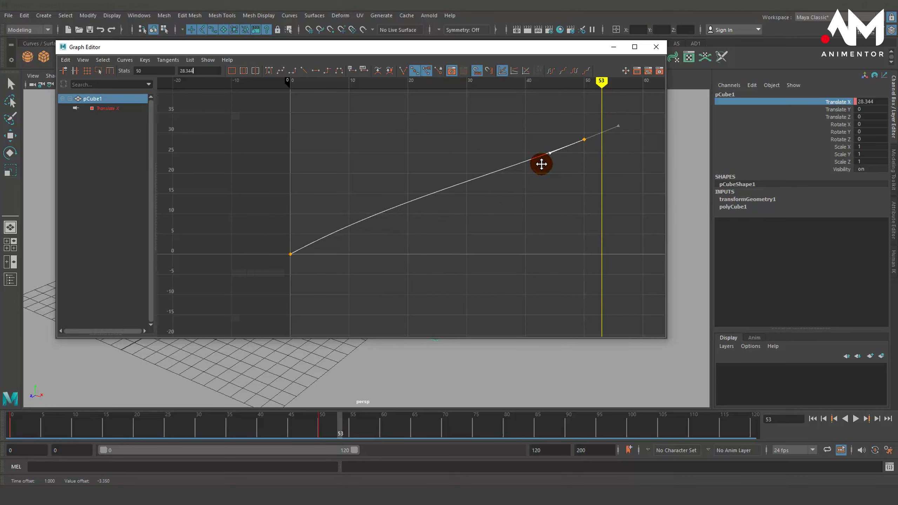
pyautogui.moveTo(246, 281); pyautogui.dragTo(301, 248)
pyautogui.click(322, 237)
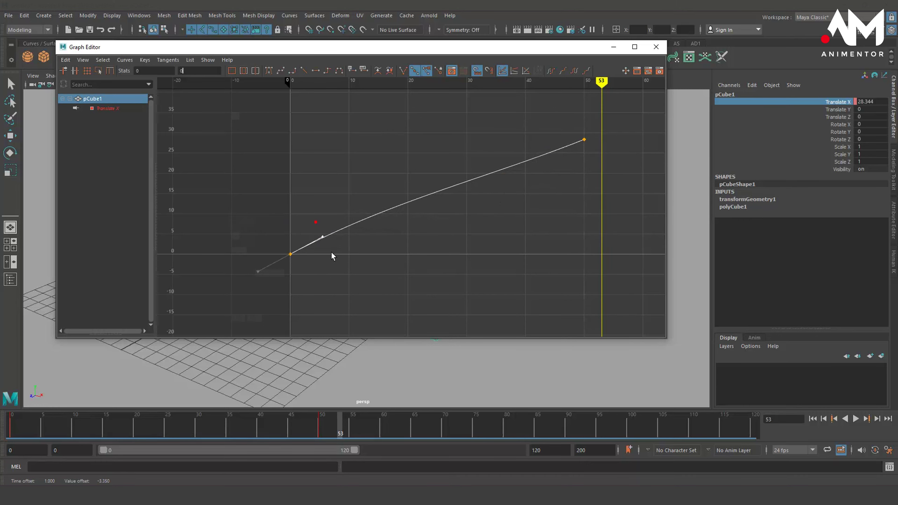
pyautogui.moveTo(332, 256); pyautogui.dragTo(334, 255, button='middle')
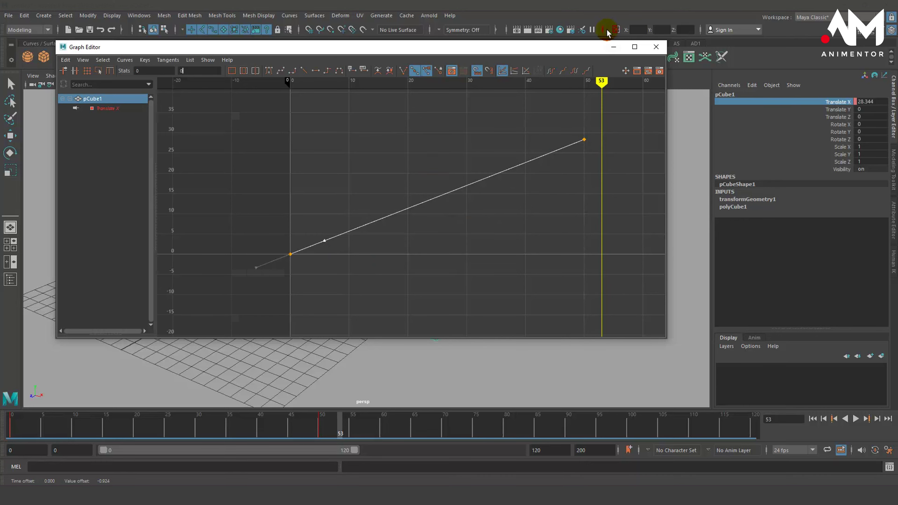
# - Minimize the Graph Editor, rewind to frame 0 in the perspective view, and play the animation
pyautogui.click(613, 47)
pyautogui.press('space')
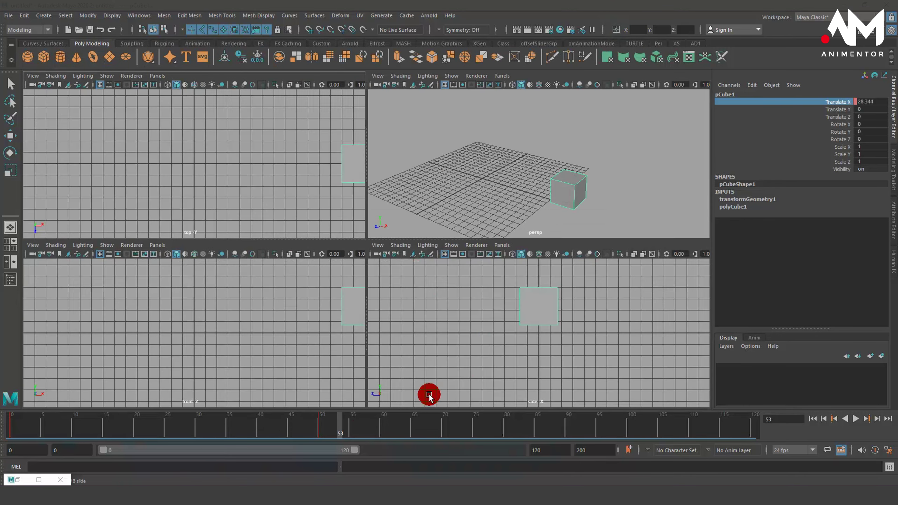
pyautogui.moveTo(333, 430); pyautogui.dragTo(1, 431)
pyautogui.press('space')
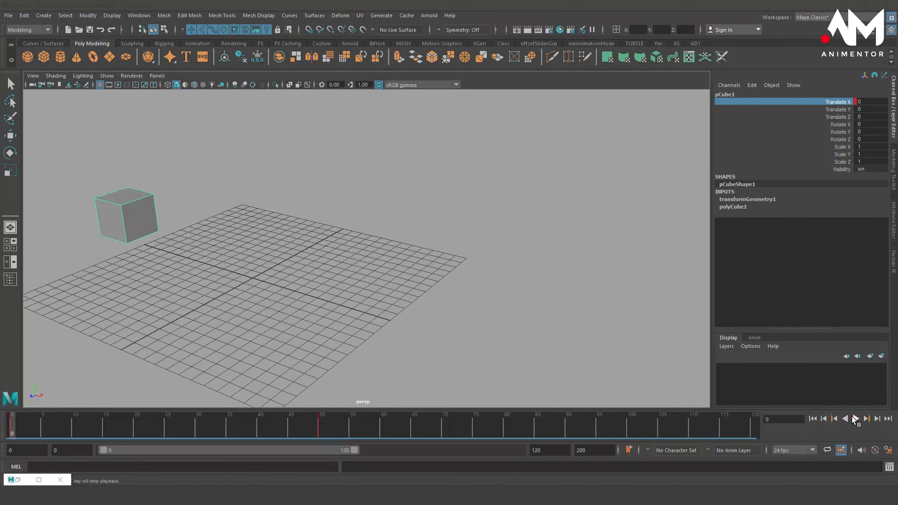
pyautogui.click(852, 416)
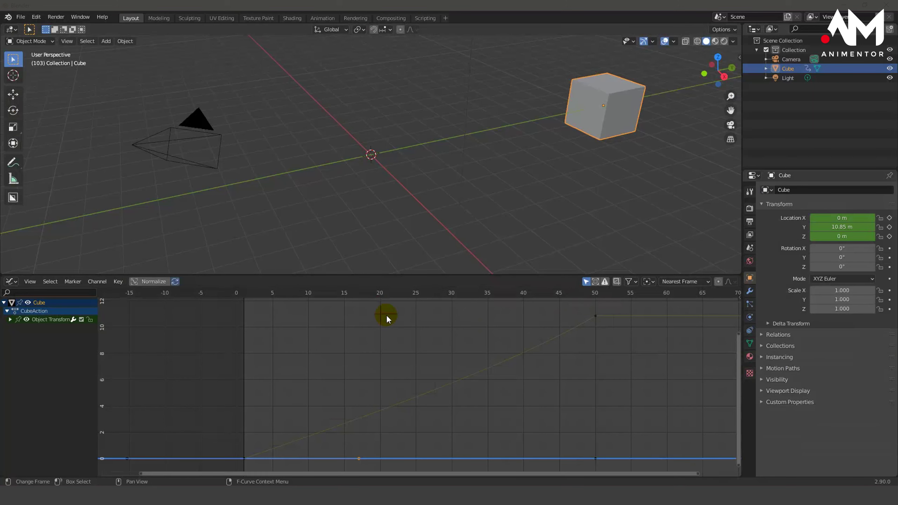
# - Play the cube's animation from the first frame to review the Y motion
pyautogui.hotkey('shift', 'Left')
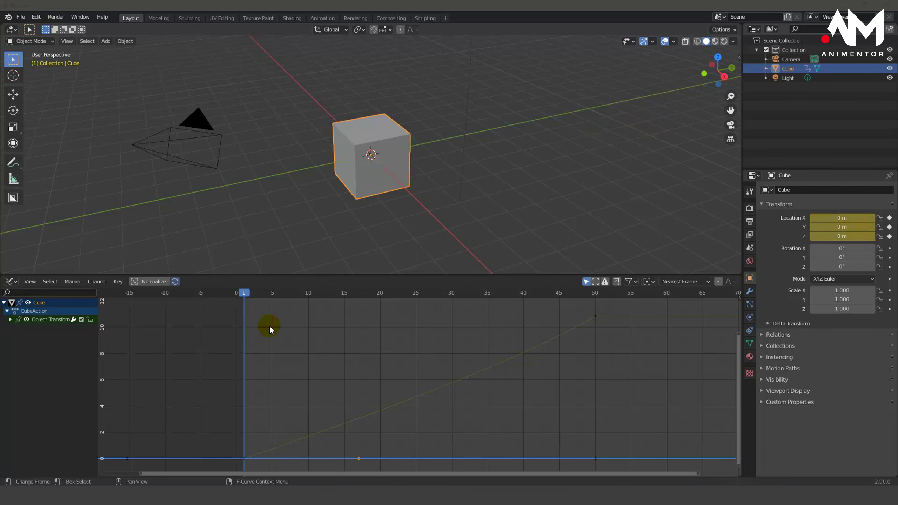
pyautogui.press('space')
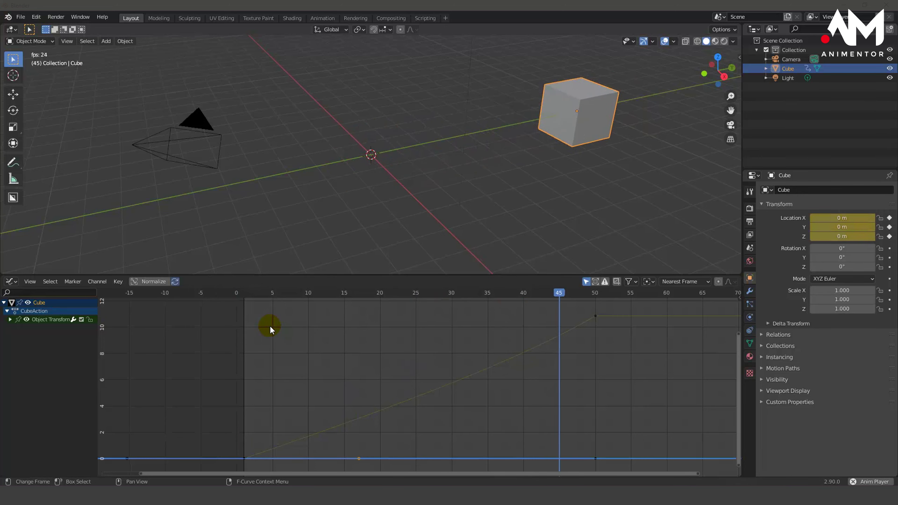
pyautogui.press('space')
# - Box-select and align the frame-50 handle so the Y curve is linear, then replay
pyautogui.click(574, 304)
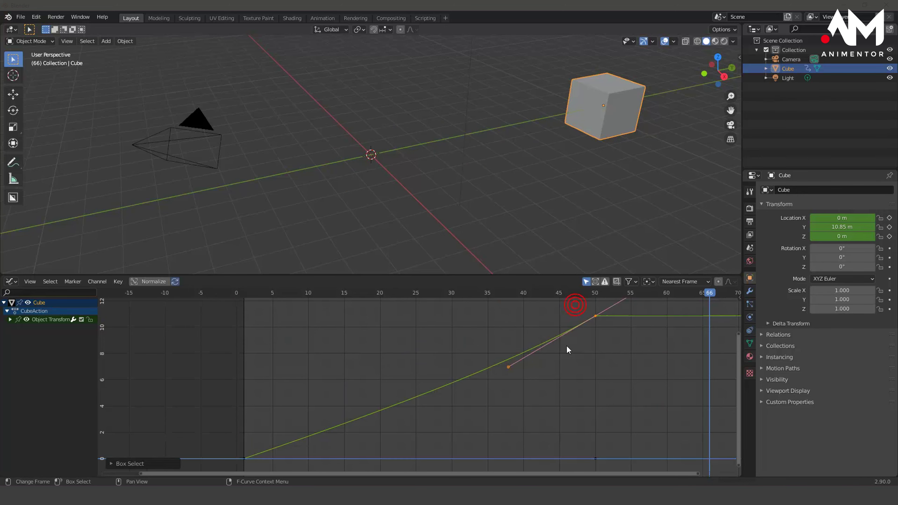
pyautogui.click(486, 345)
pyautogui.press('b')
pyautogui.moveTo(585, 305)
pyautogui.mouseDown()
pyautogui.moveTo(508, 366)
pyautogui.moveTo(497, 359)
pyautogui.mouseUp()
pyautogui.moveTo(406, 296); pyautogui.dragTo(231, 302)
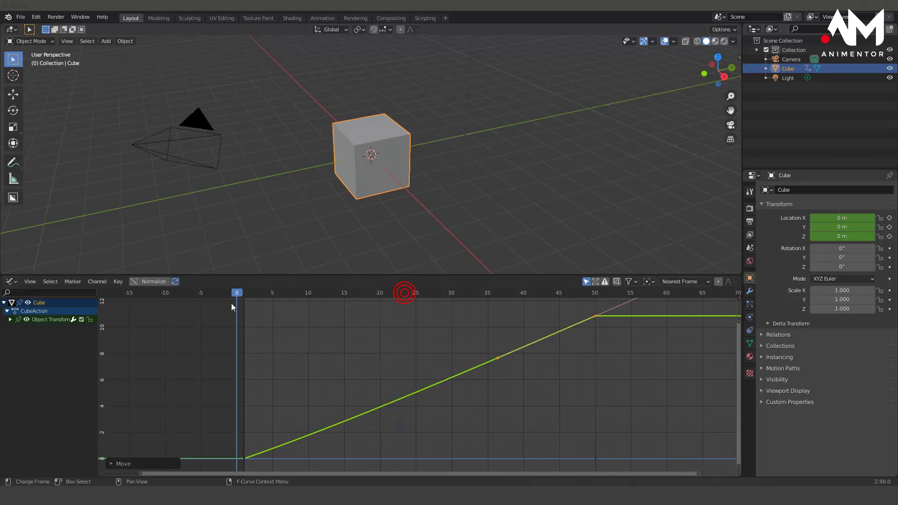
pyautogui.press('space')
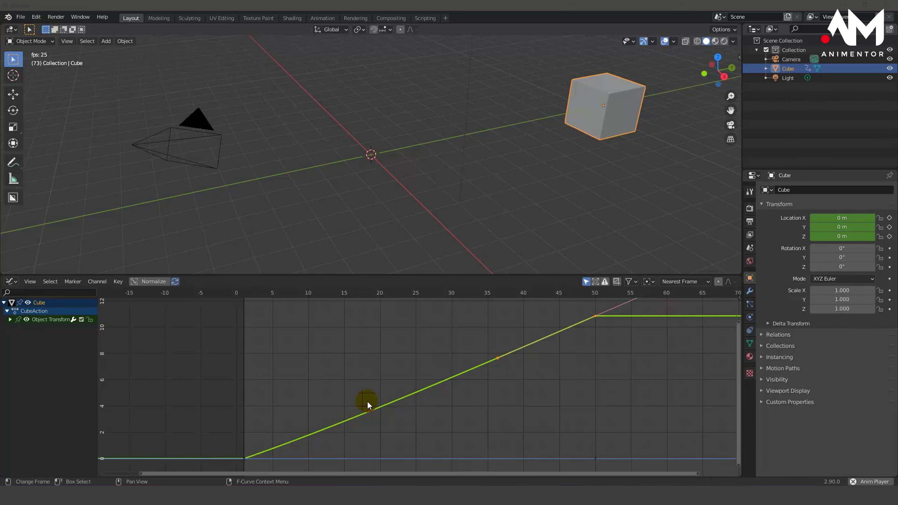
pyautogui.press('space')
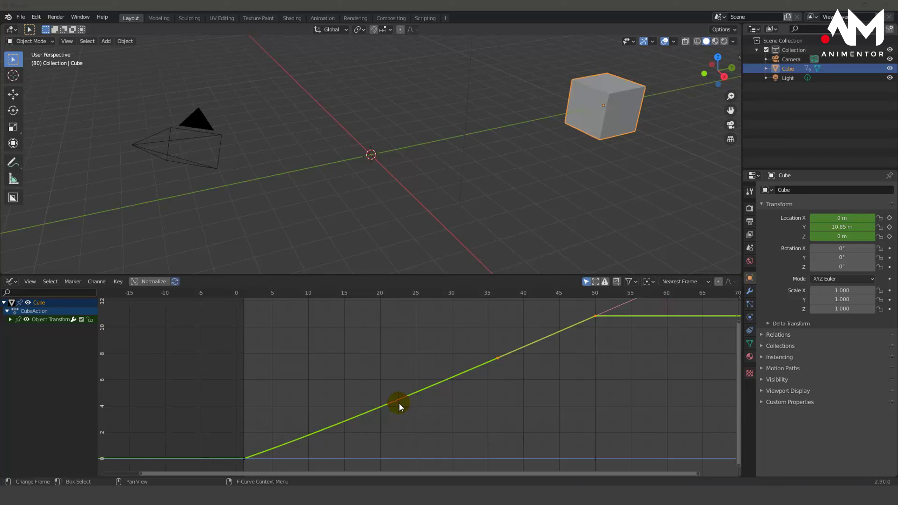